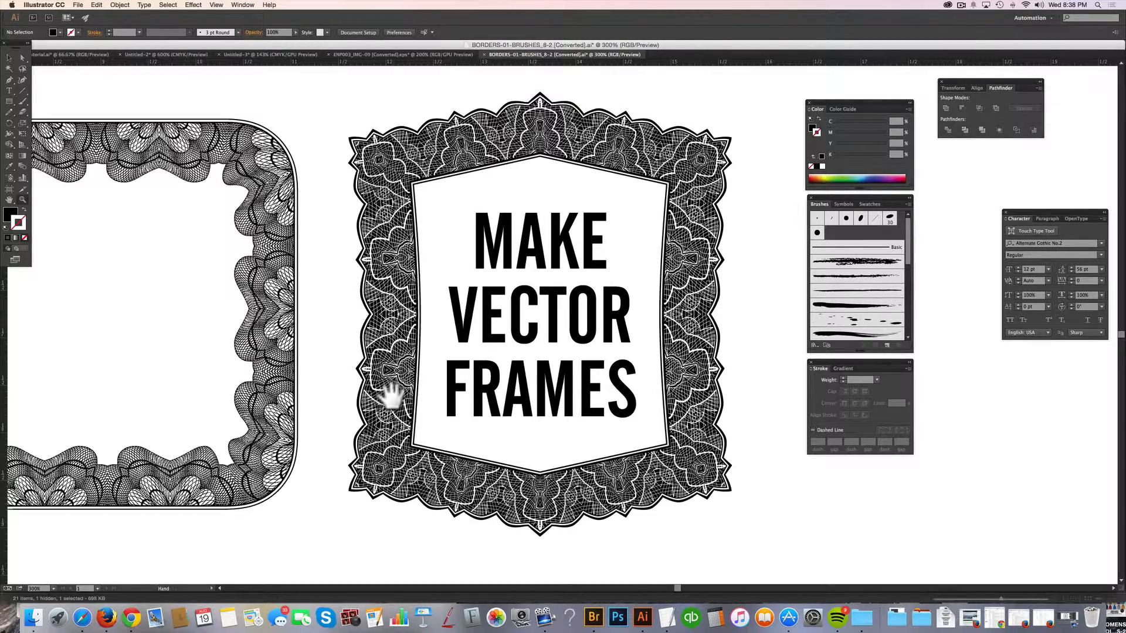
Look over the example frames in the borders document and switch to the ENP003_IMG-09 ornament document.
drag(389, 382, 612, 477)
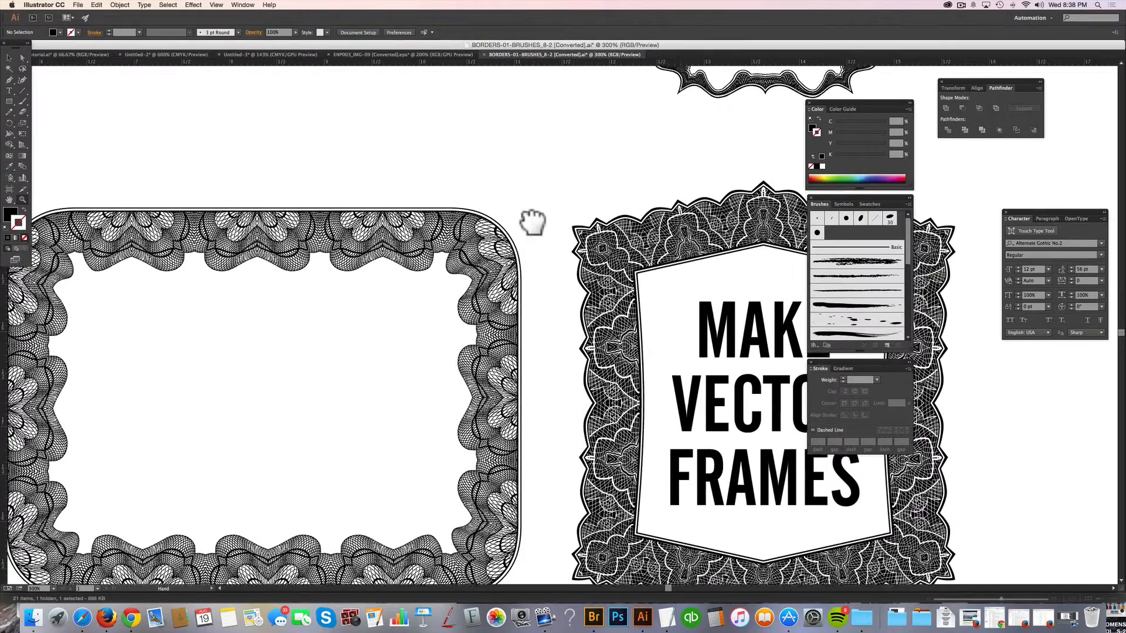
drag(532, 221, 490, 460)
drag(468, 284, 513, 439)
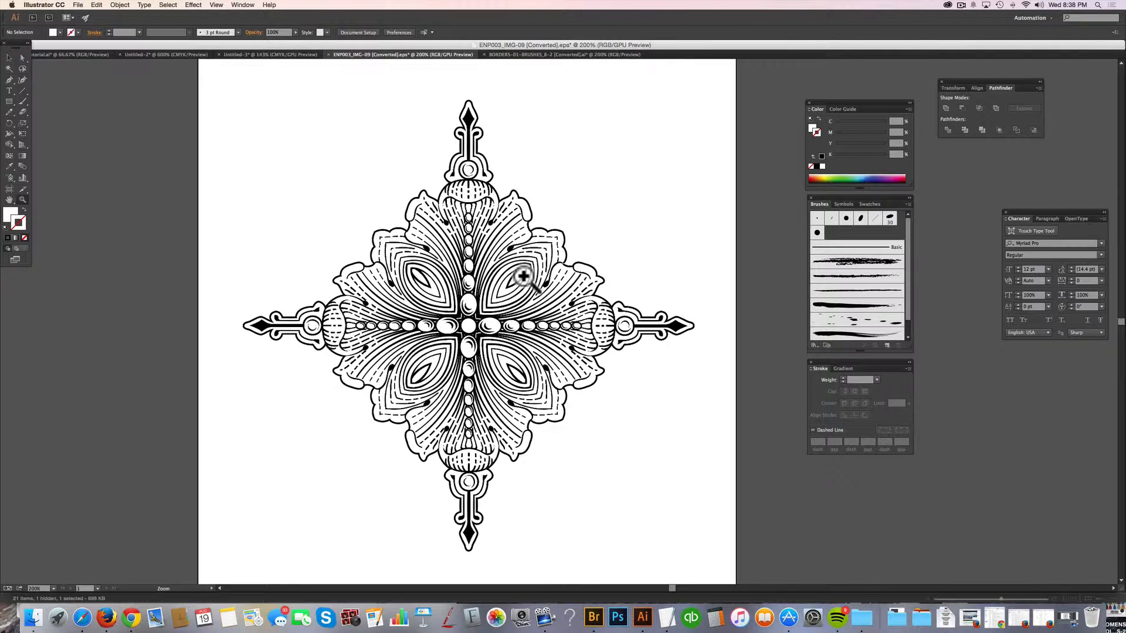
scroll(523, 276, up, 3)
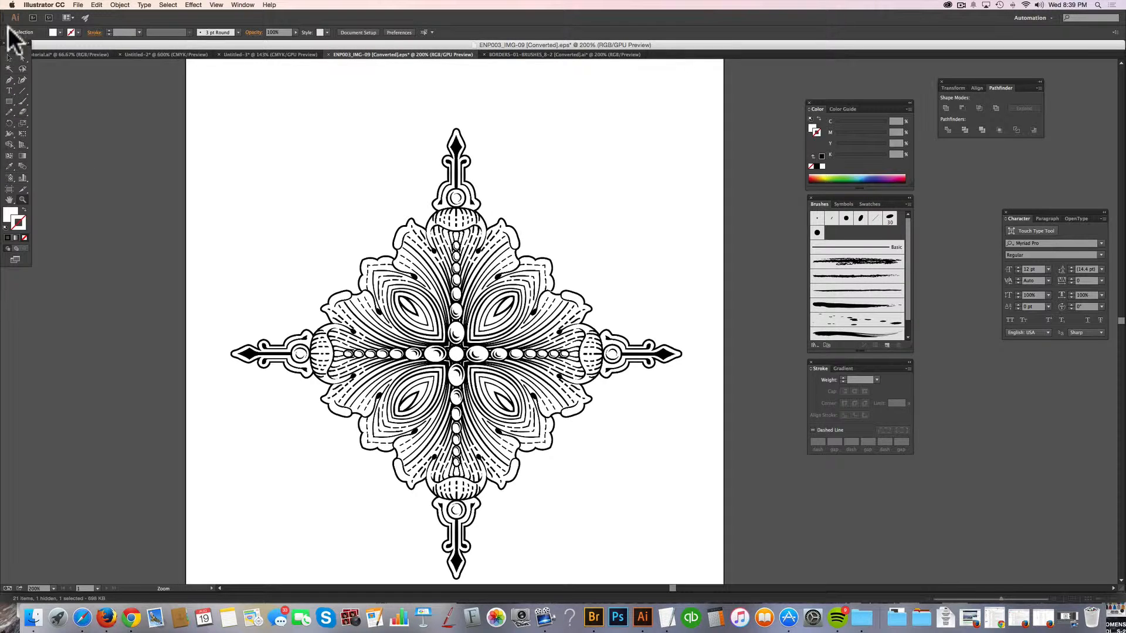
Duplicate the ornament group, placing the copy up and to the right so it overlaps the original.
click(8, 57)
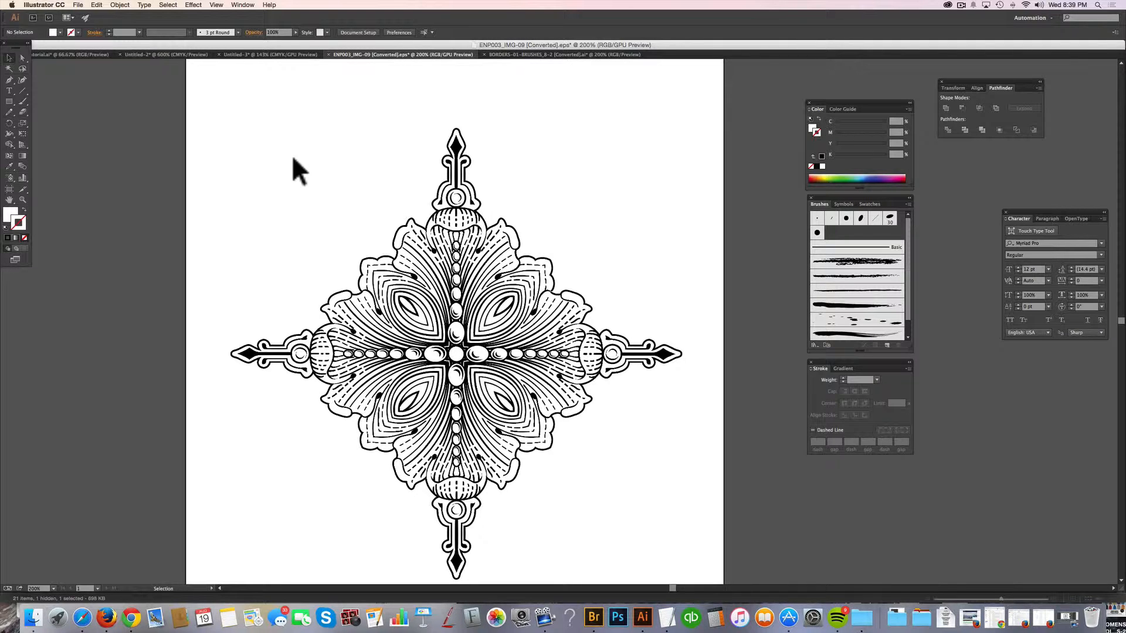
click(580, 412)
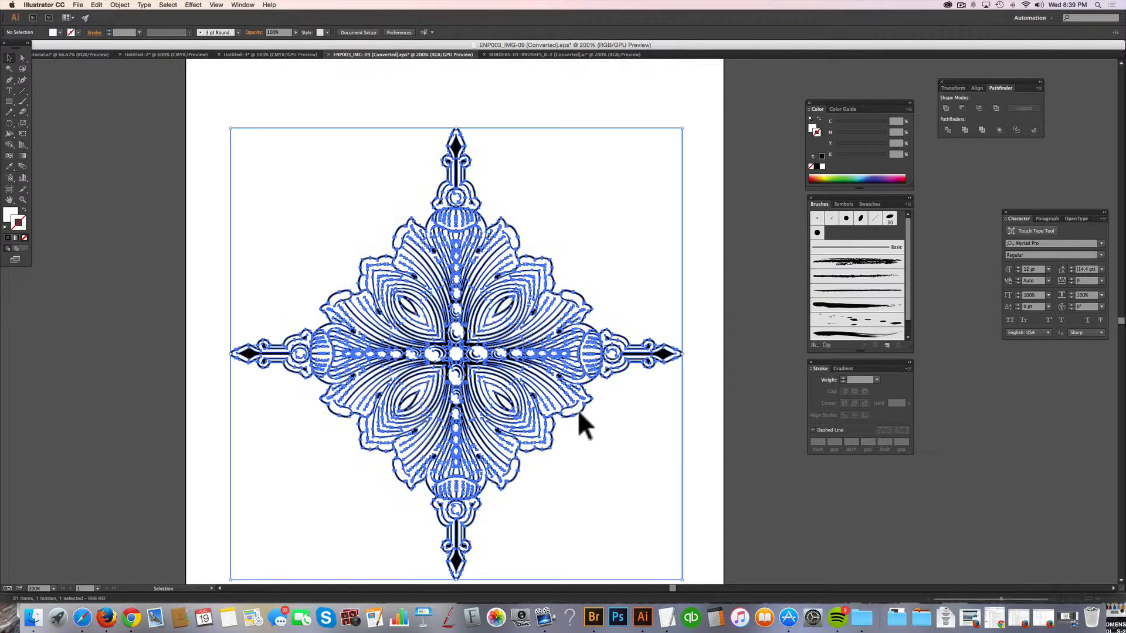
click(629, 422)
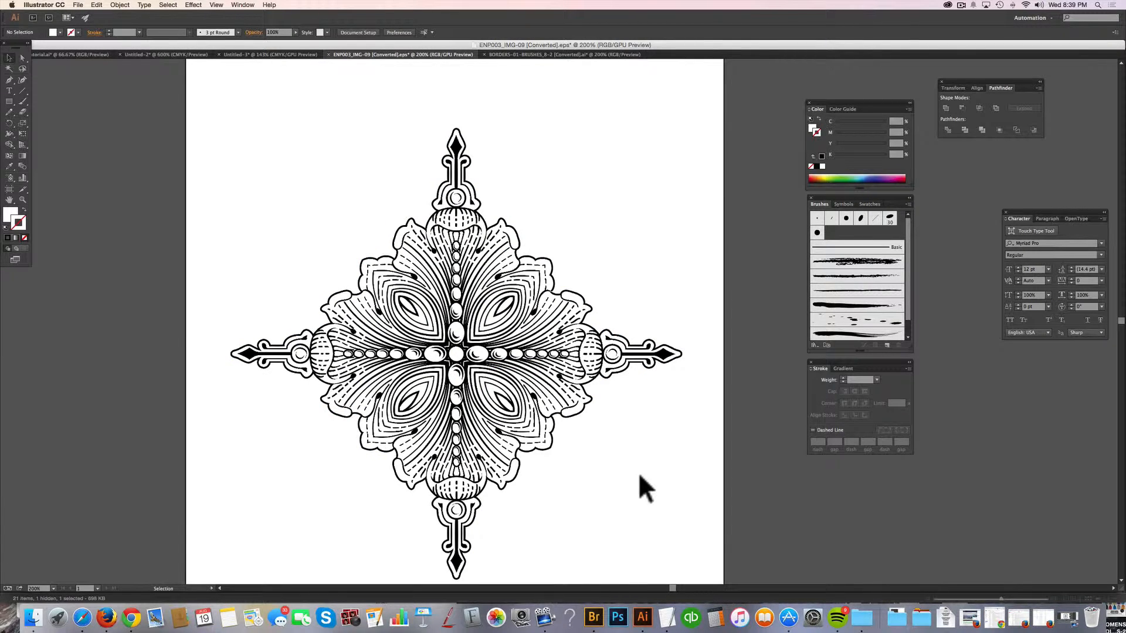
click(554, 441)
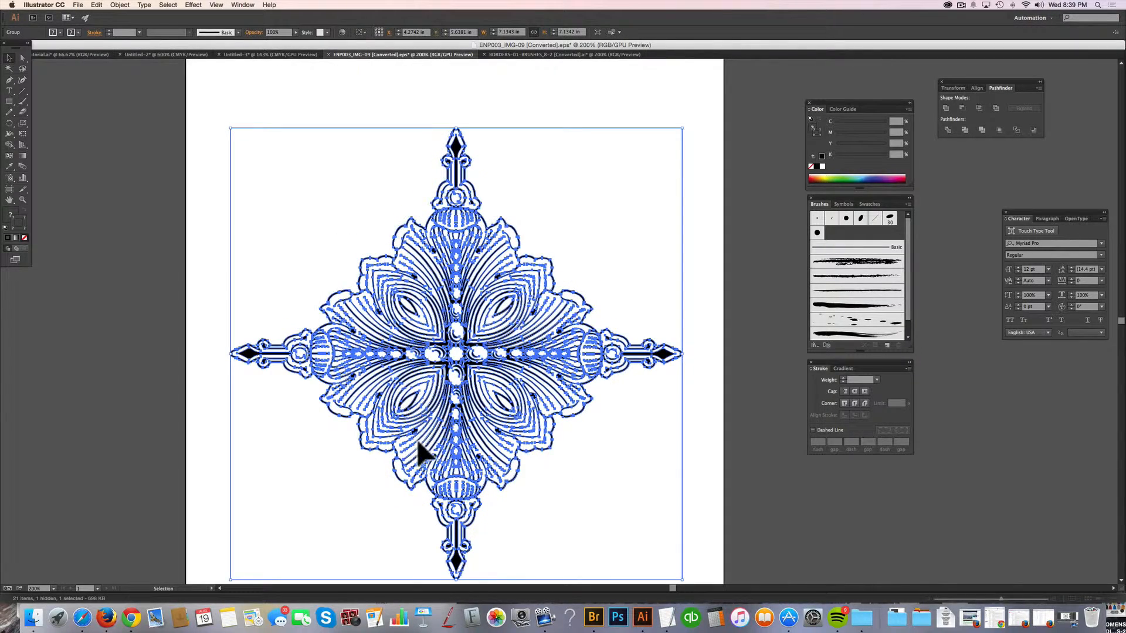
drag(411, 413, 536, 380)
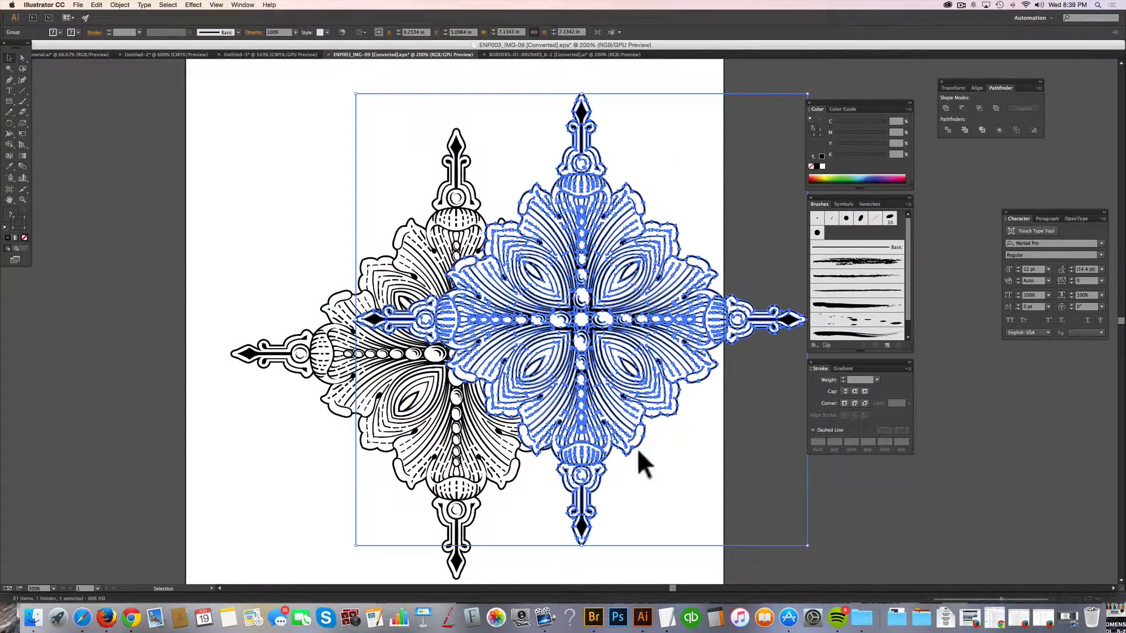
Shrink the copy to about 5.08 in wide with a 45-degree rotation, and send it behind the original's right side.
drag(582, 549, 721, 503)
mouse_move(659, 413)
mouse_down()
mouse_move(671, 446)
mouse_move(653, 440)
mouse_move(649, 402)
mouse_move(658, 403)
mouse_up()
key(super+shift+bracketleft)
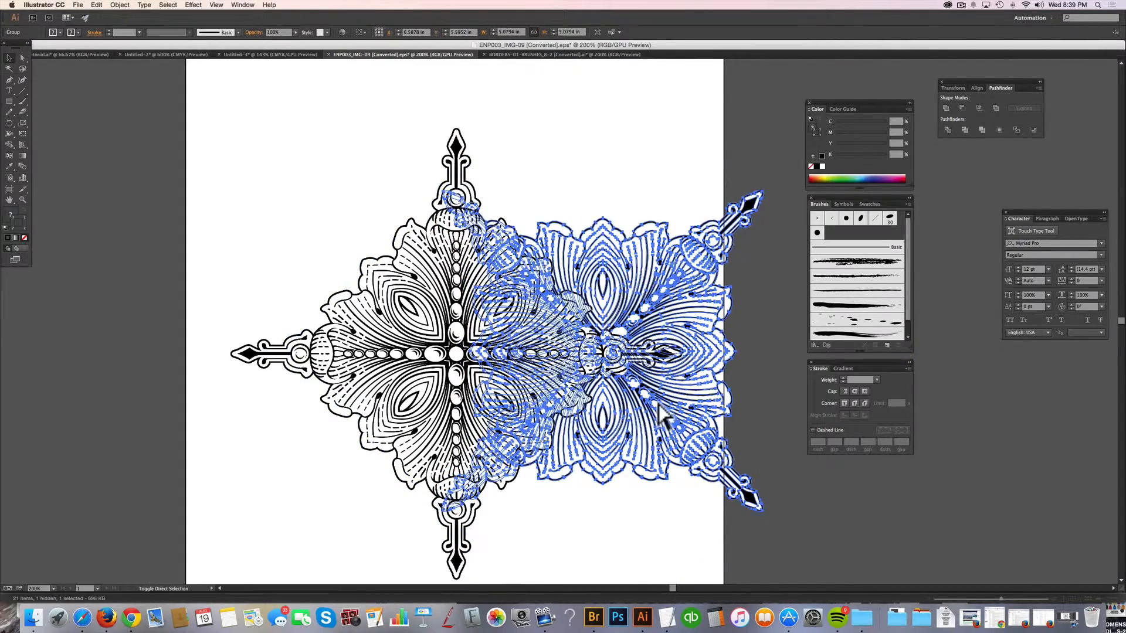
key(super+shift+a)
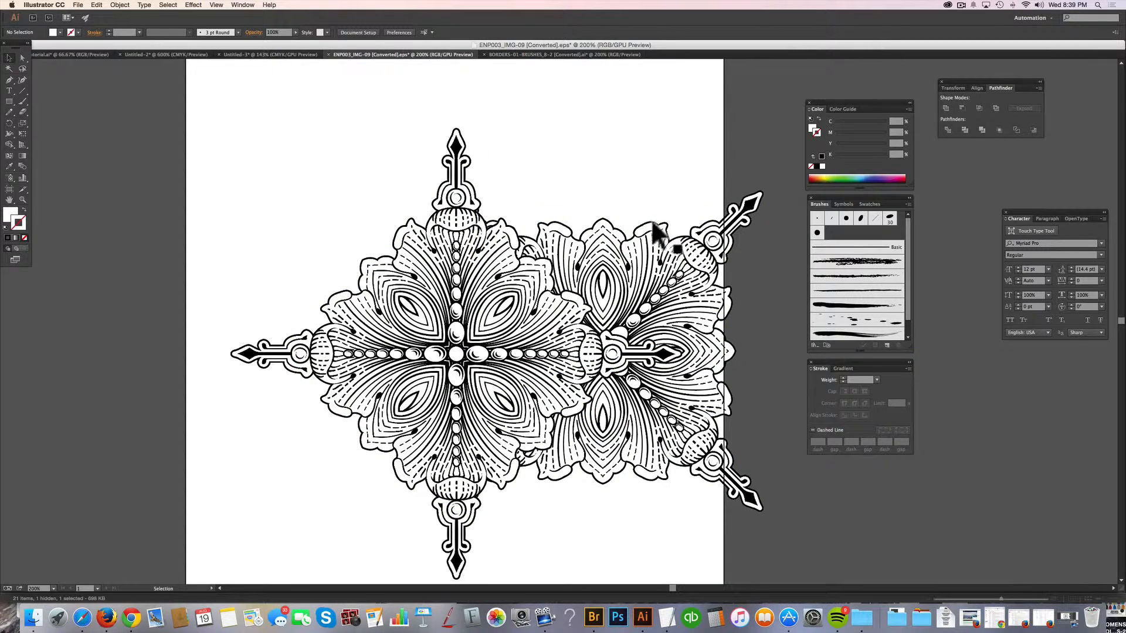
Reflect the rotated rear ornament across the vertical axis and place a duplicate behind the original's left side.
click(674, 294)
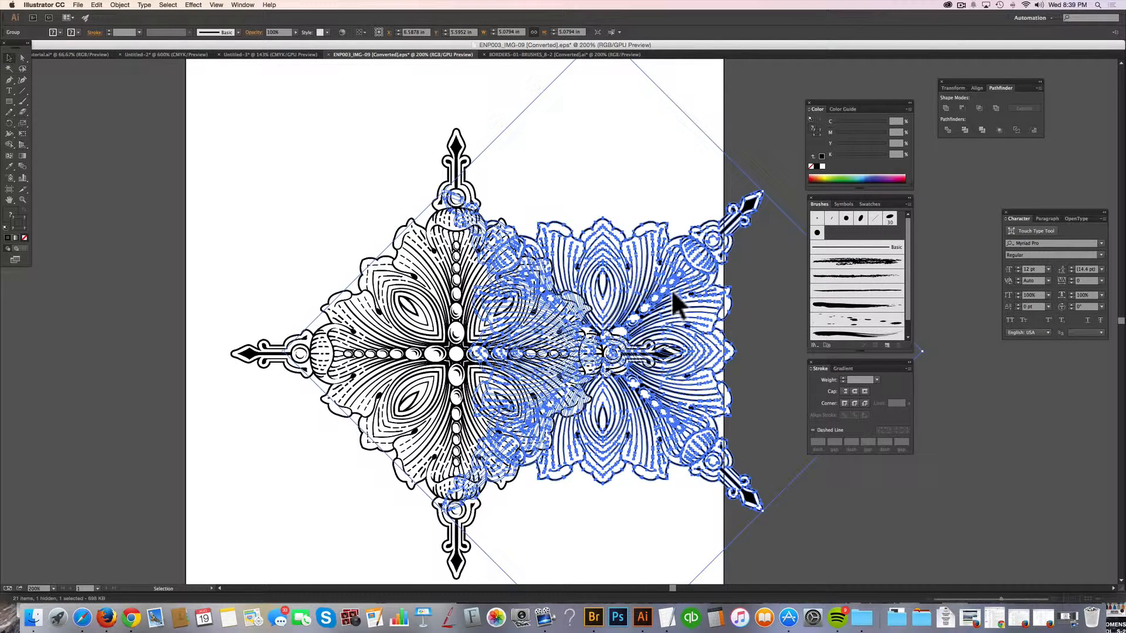
key(super+shift+a)
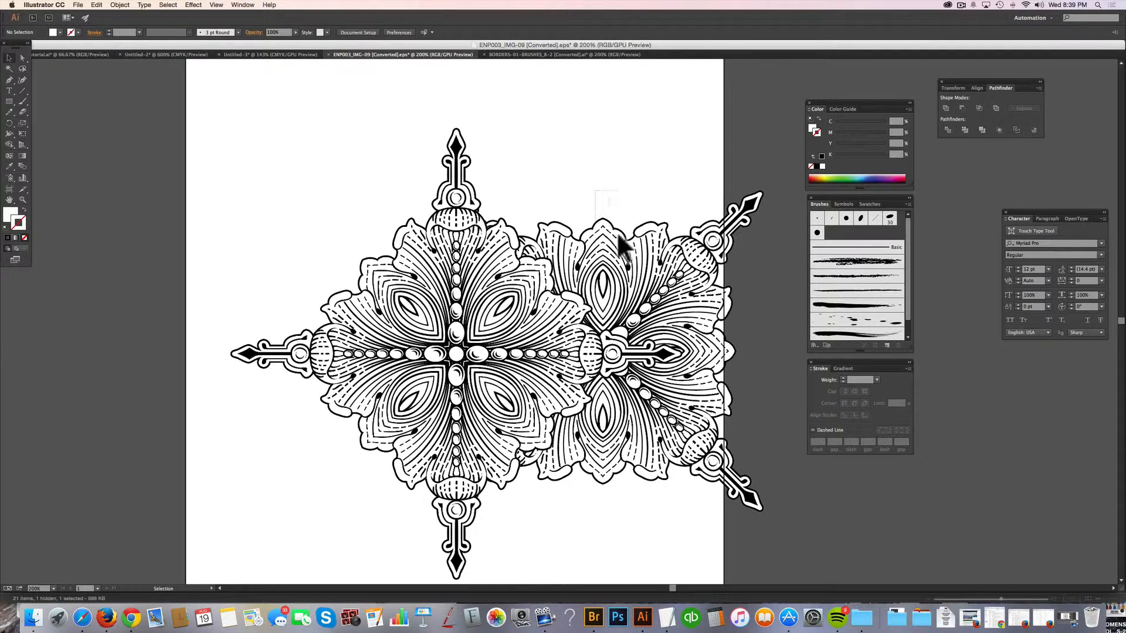
click(627, 258)
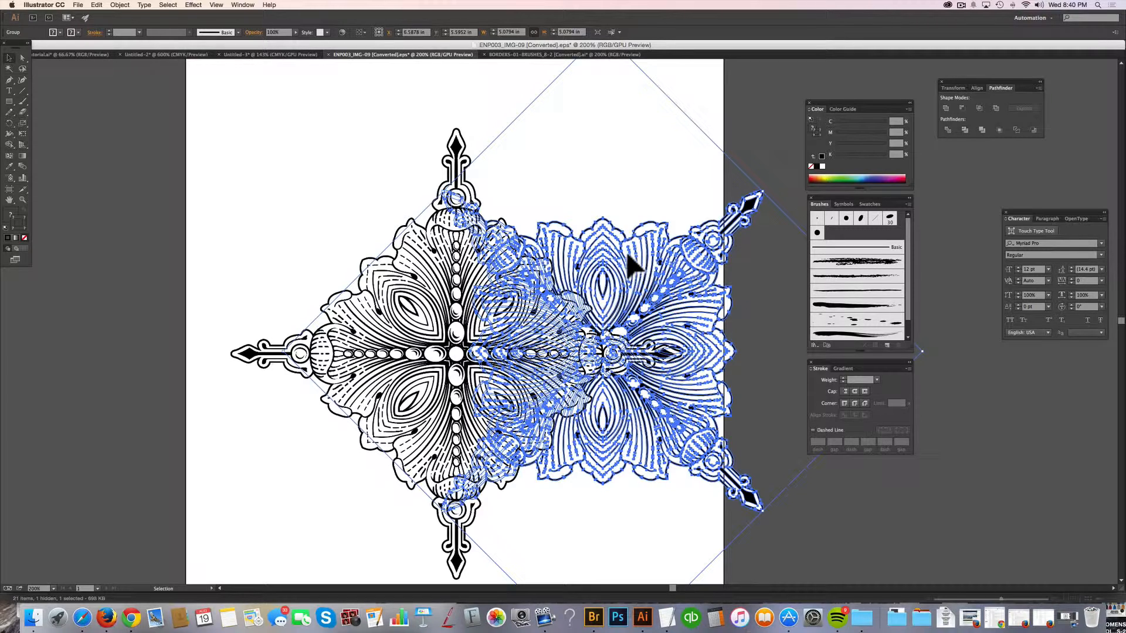
key(a)
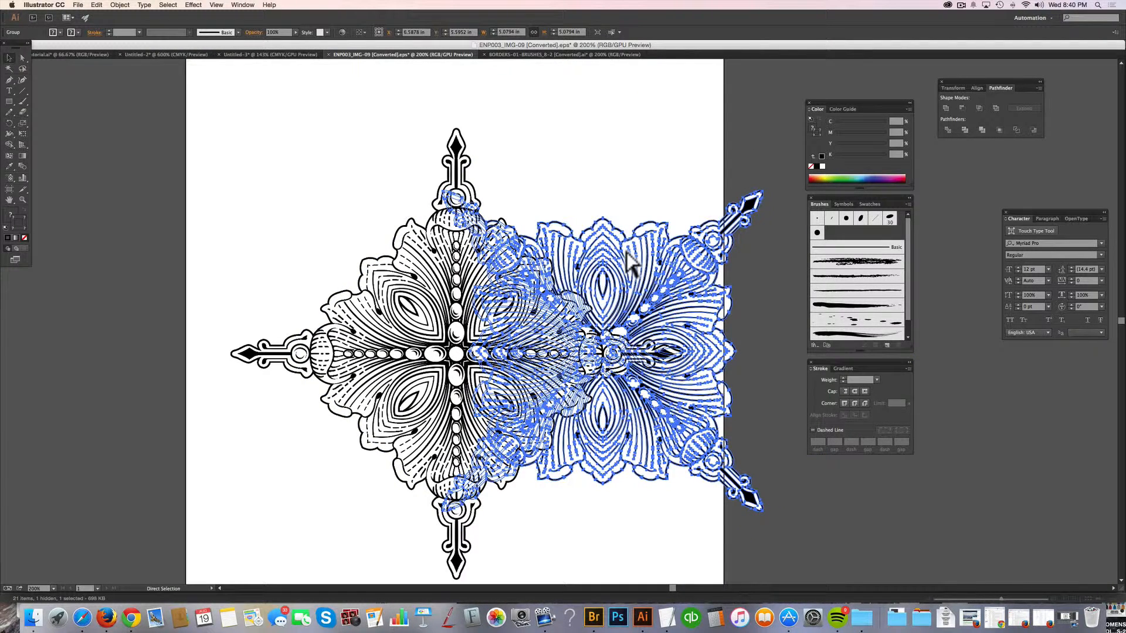
key(v)
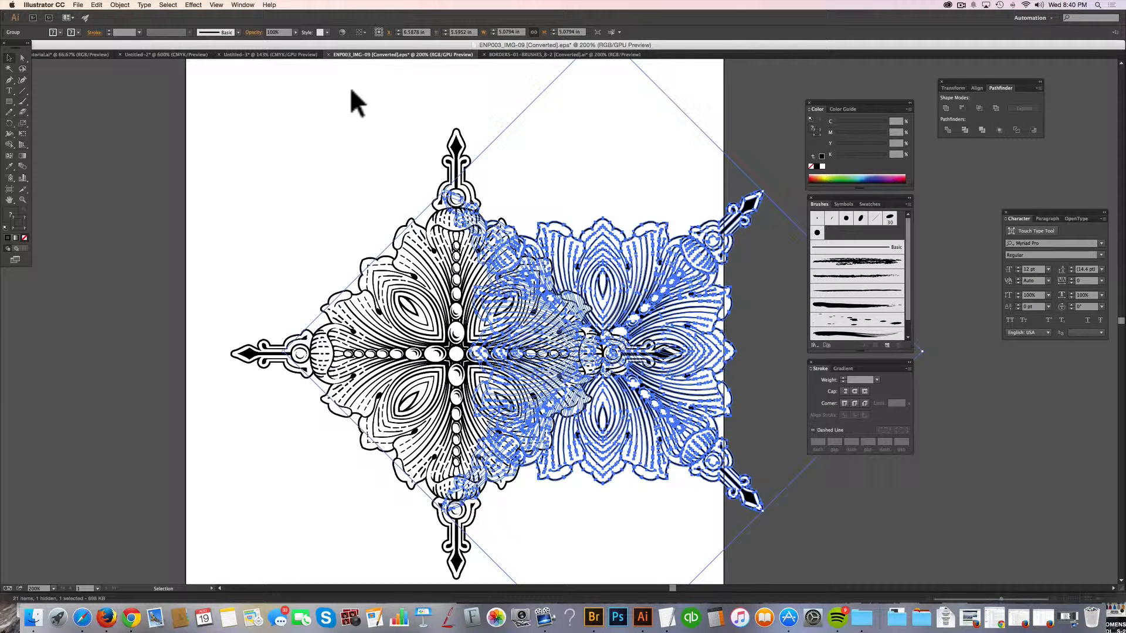
click(111, 5)
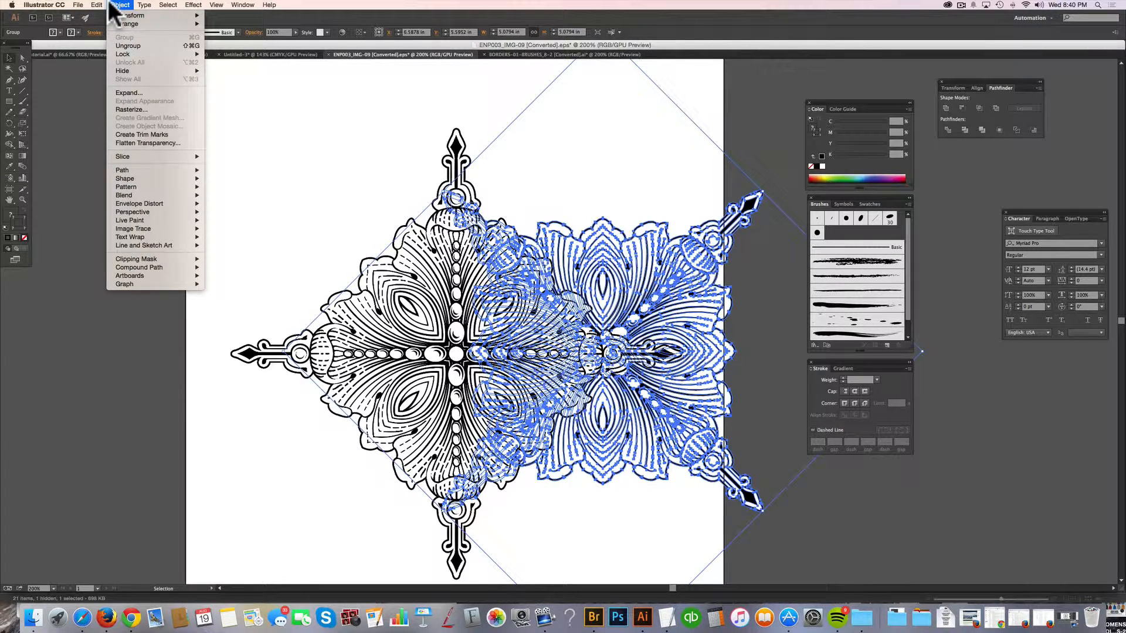
mouse_move(118, 15)
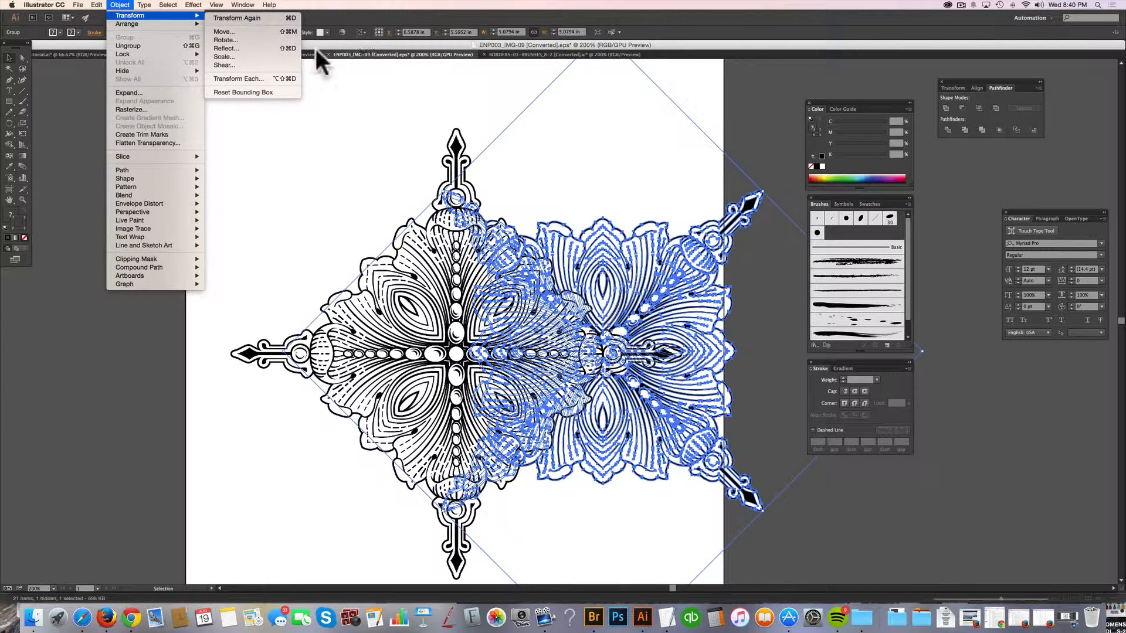
click(265, 48)
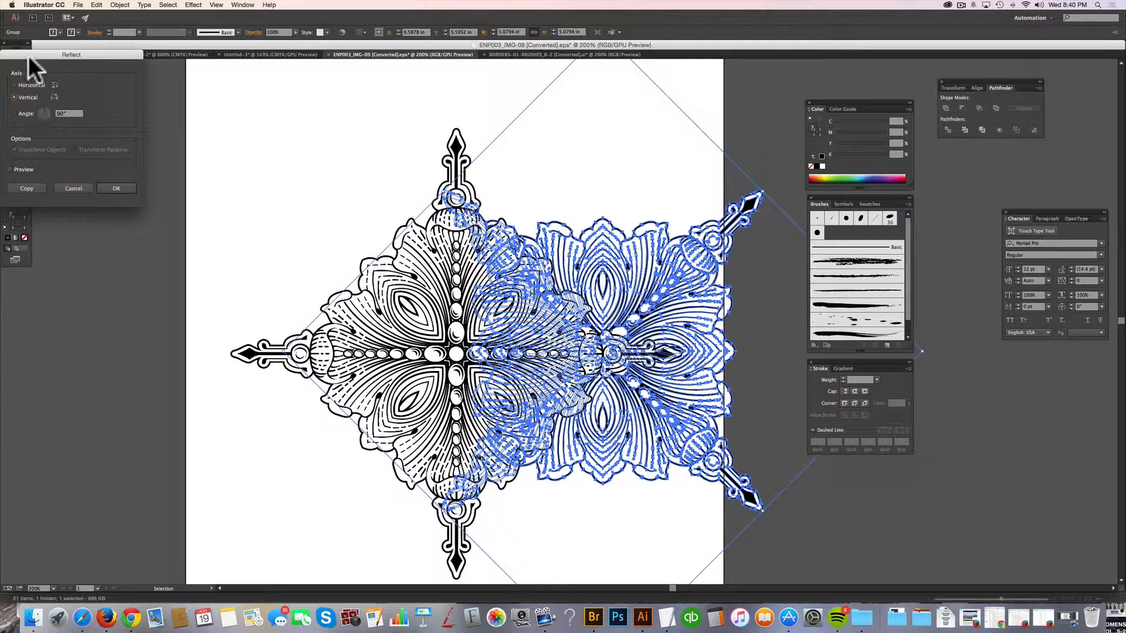
drag(28, 55, 303, 62)
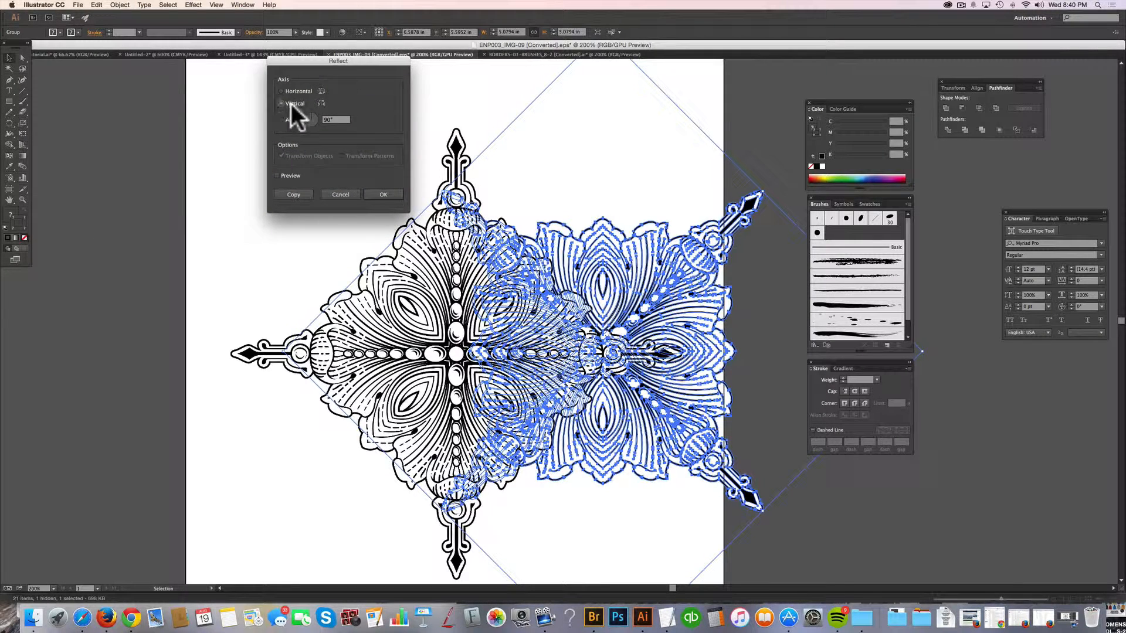
click(383, 195)
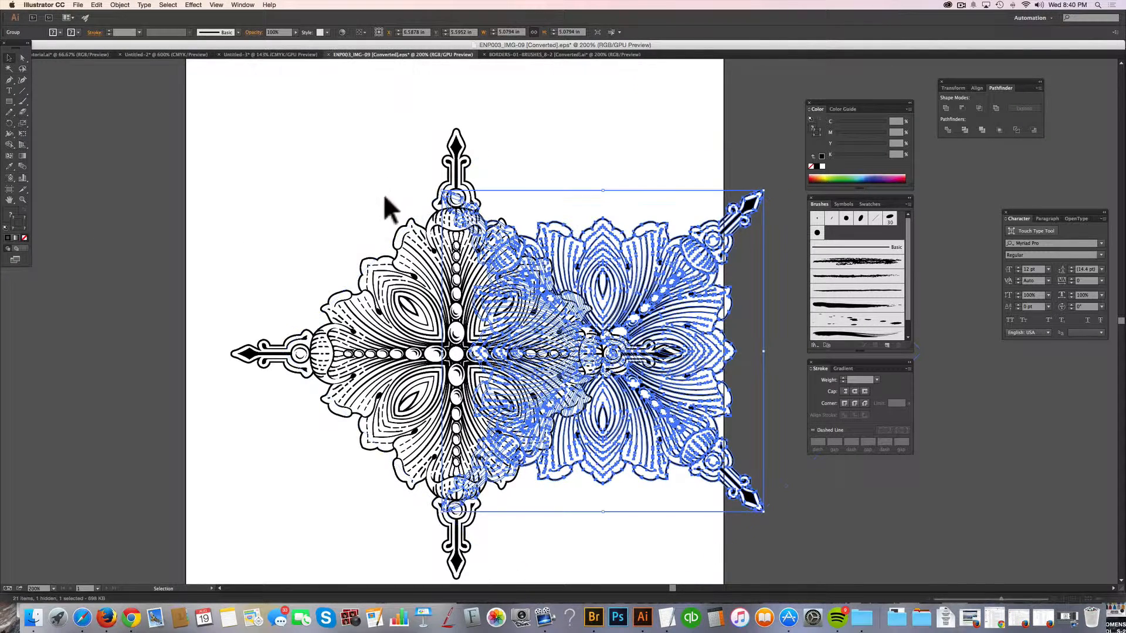
drag(728, 284, 443, 278)
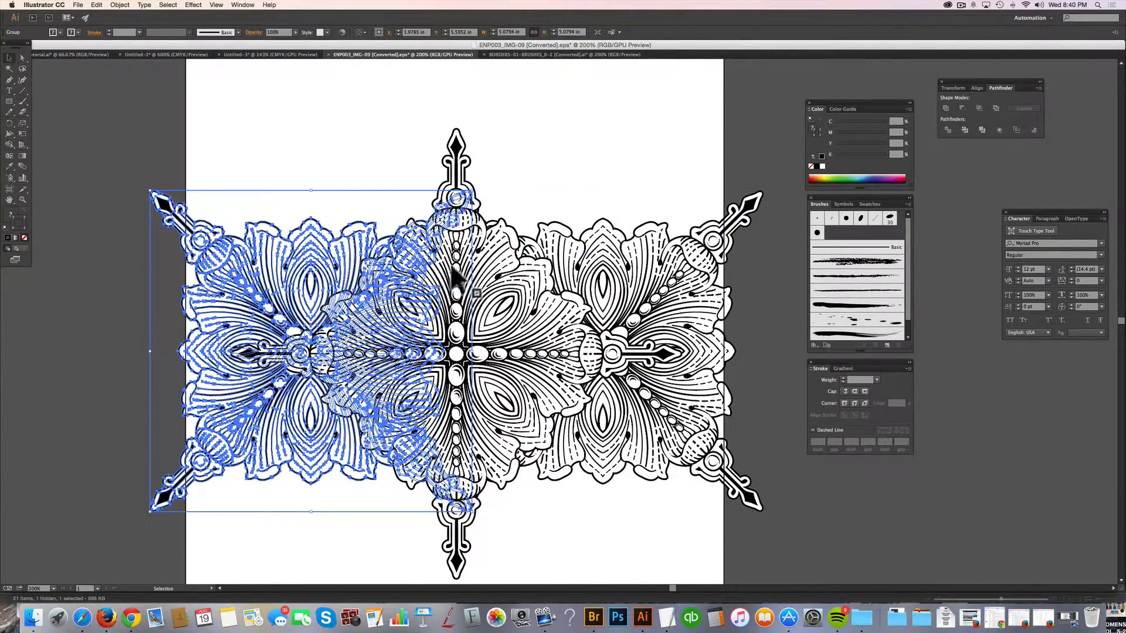
click(367, 135)
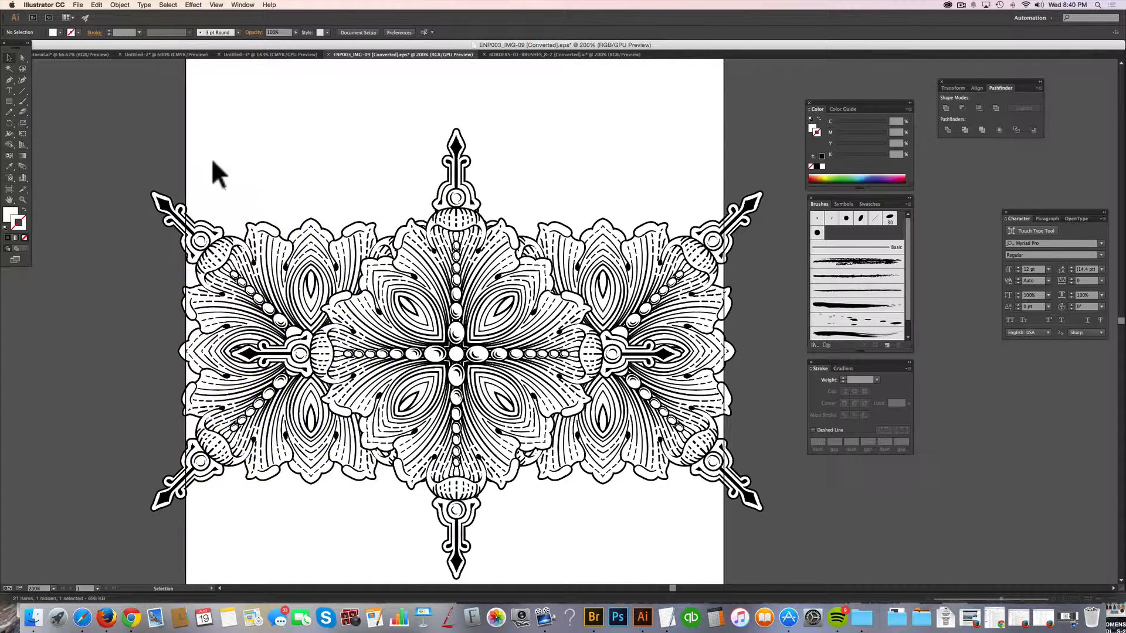
Group the left and right rear ornaments together, leaving the central ornament separate.
click(260, 308)
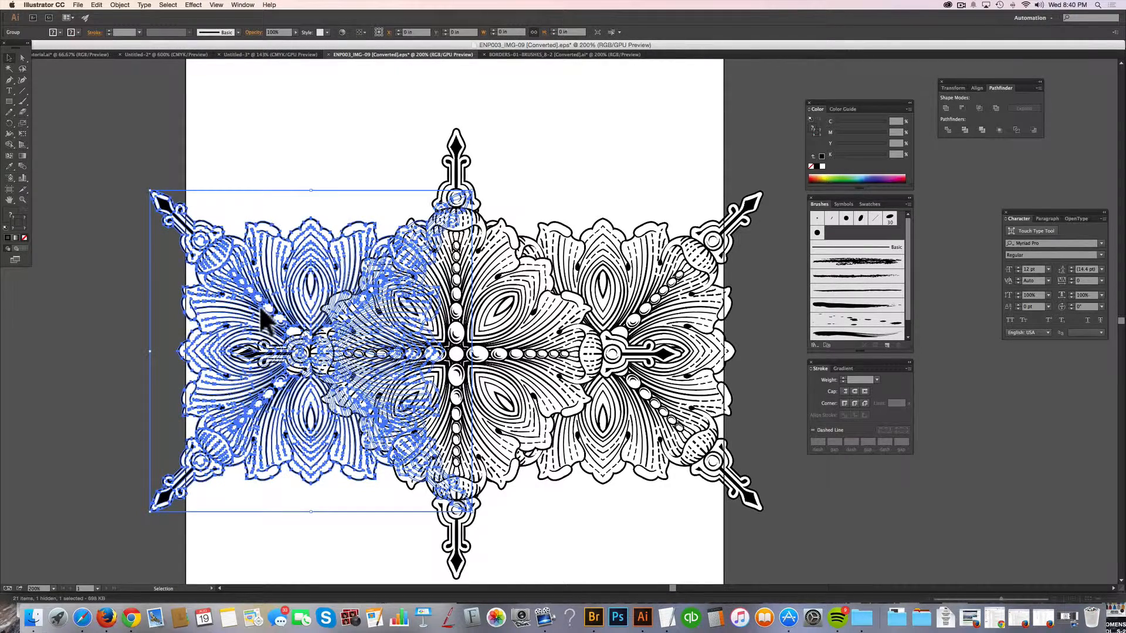
shift+click(668, 278)
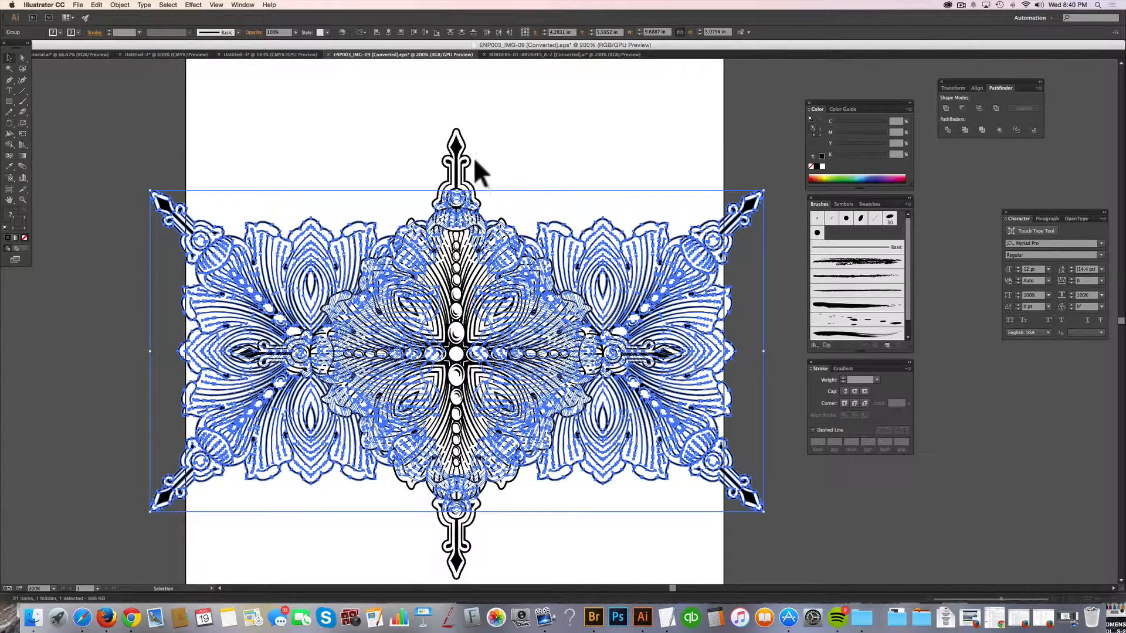
key(a)
key(v)
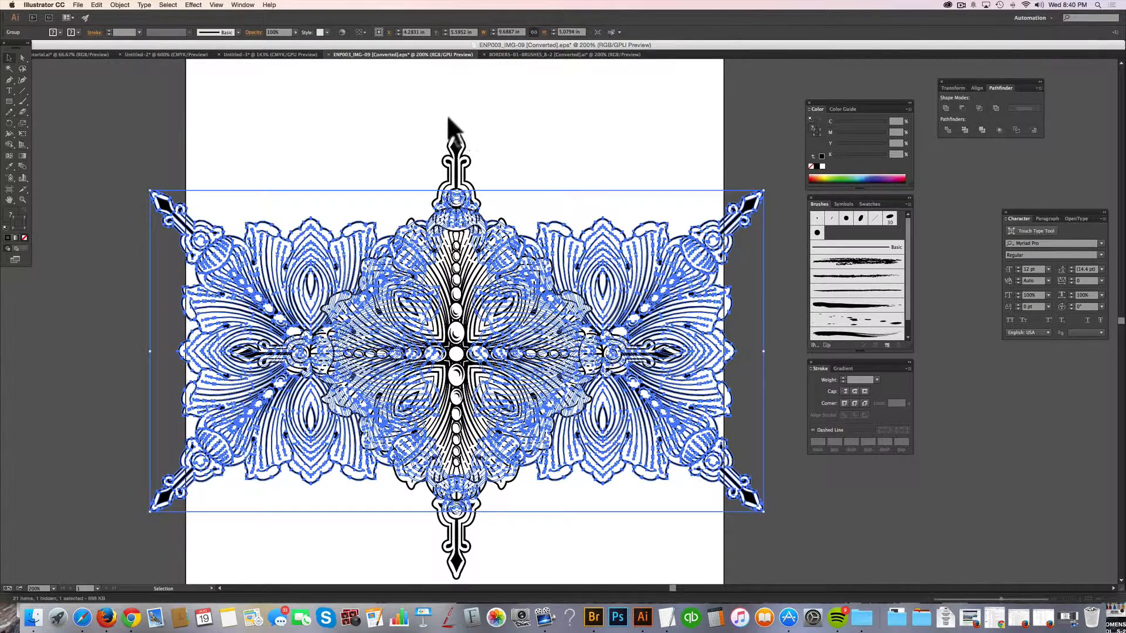
click(407, 133)
click(433, 263)
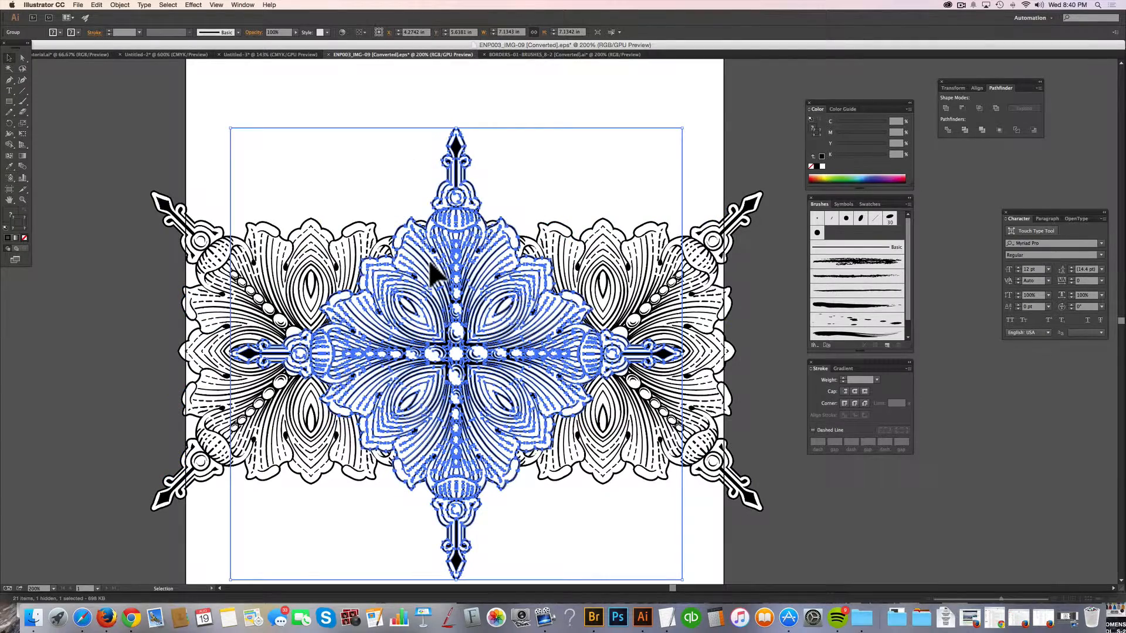
shift+click(201, 251)
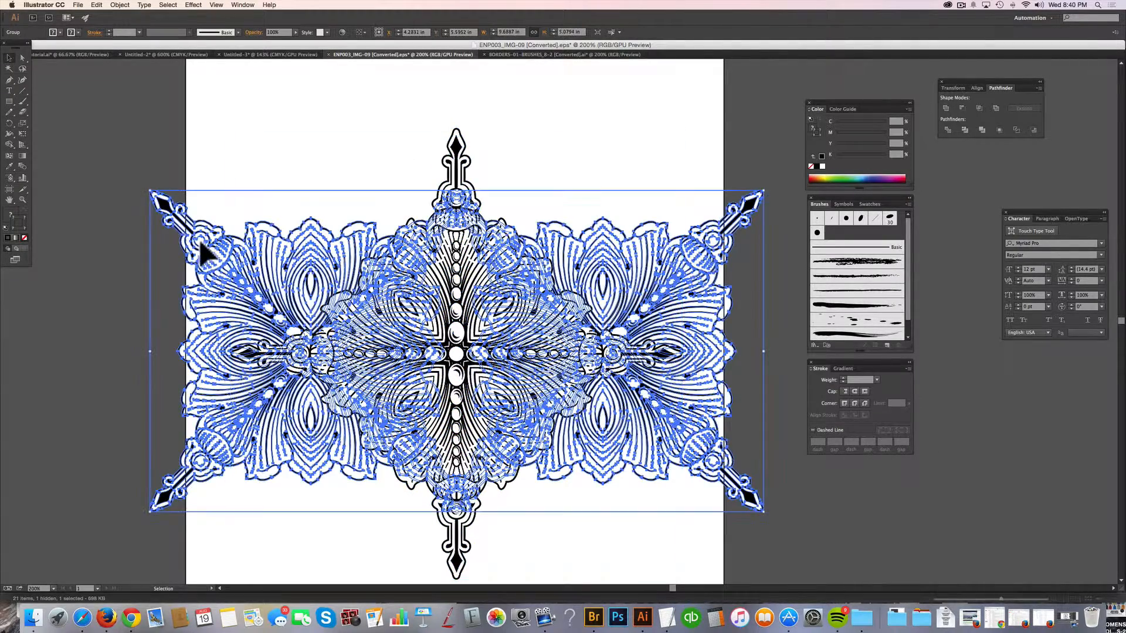
Align the central ornament and the rear ornament group to their horizontal centers.
click(280, 119)
drag(268, 107, 678, 350)
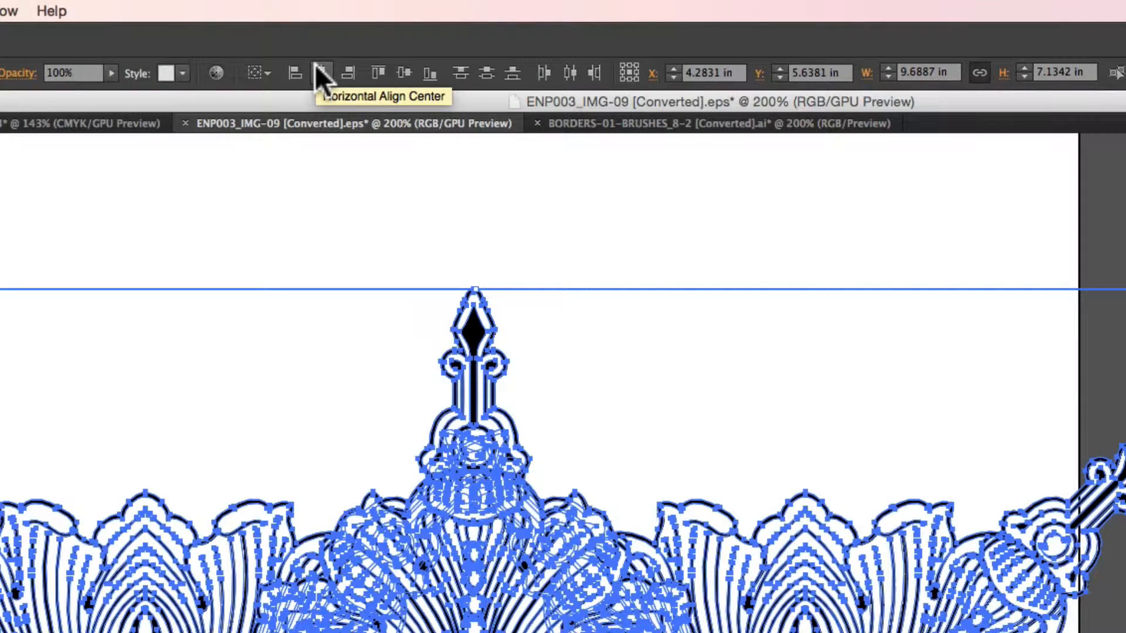
click(319, 72)
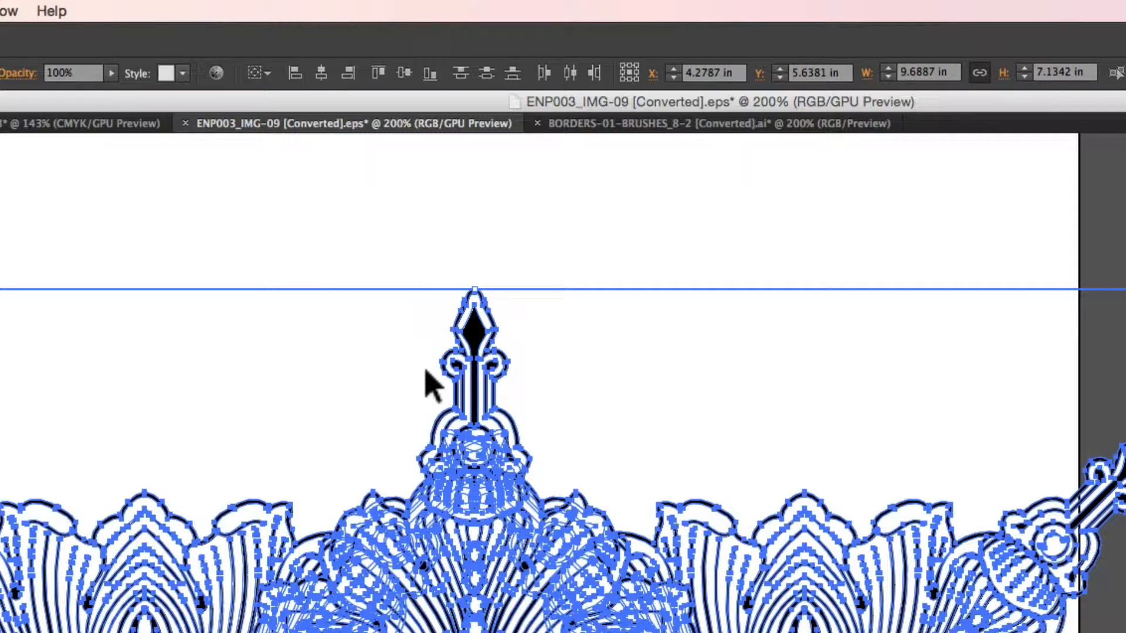
click(269, 241)
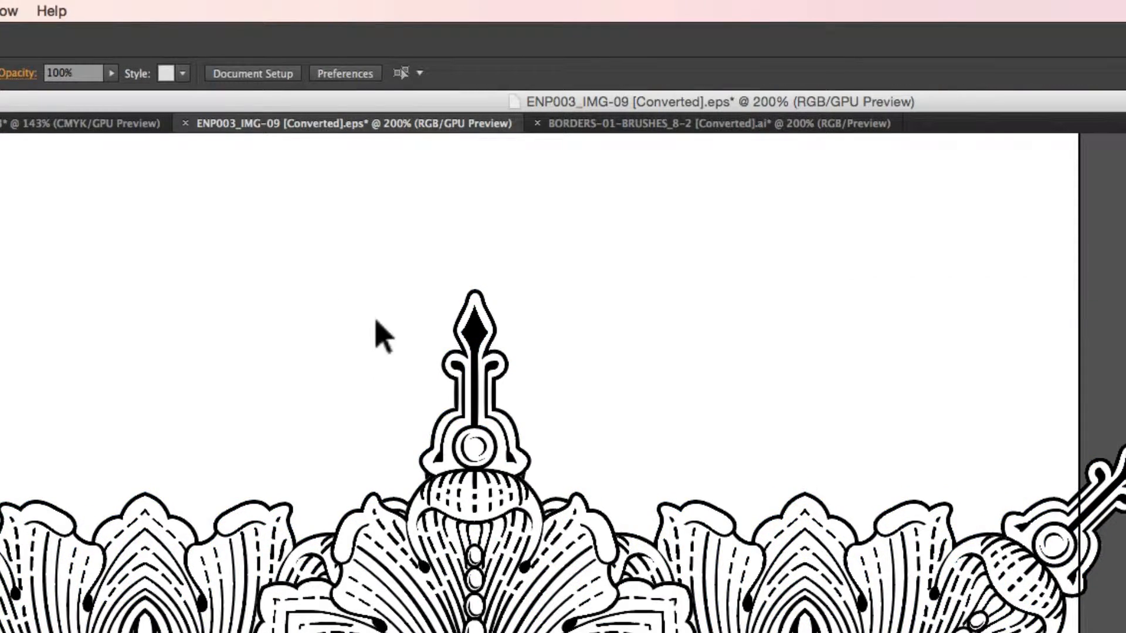
Draw a white rectangle about 7.43 by 4.15 in over the ornaments' upper middle area and center it horizontally with them.
key(m)
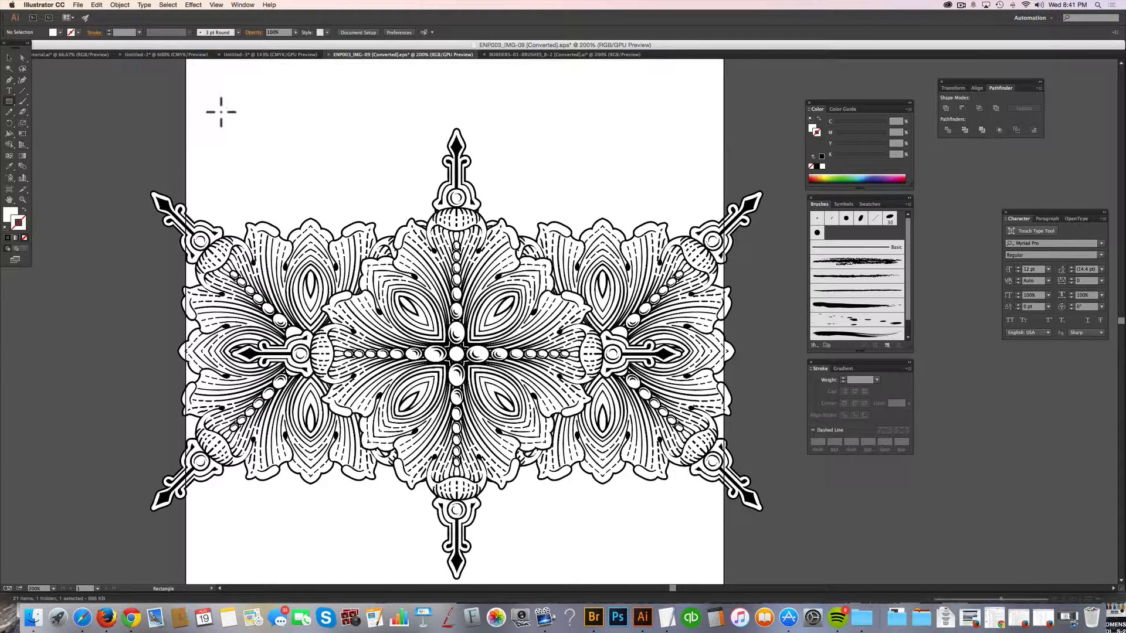
drag(223, 115, 693, 376)
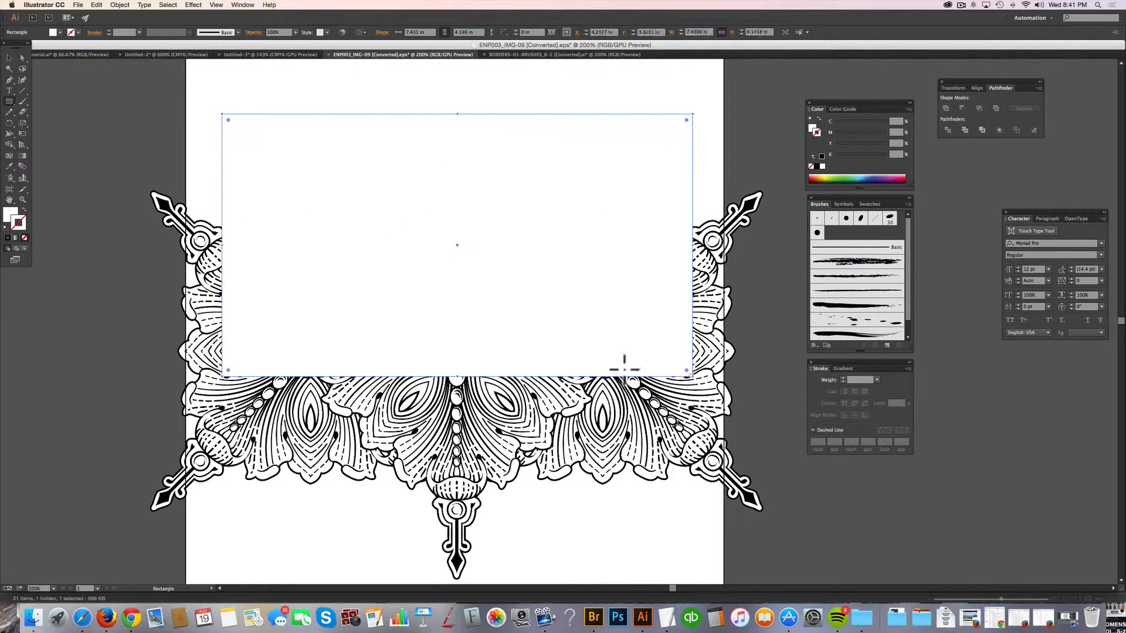
click(10, 58)
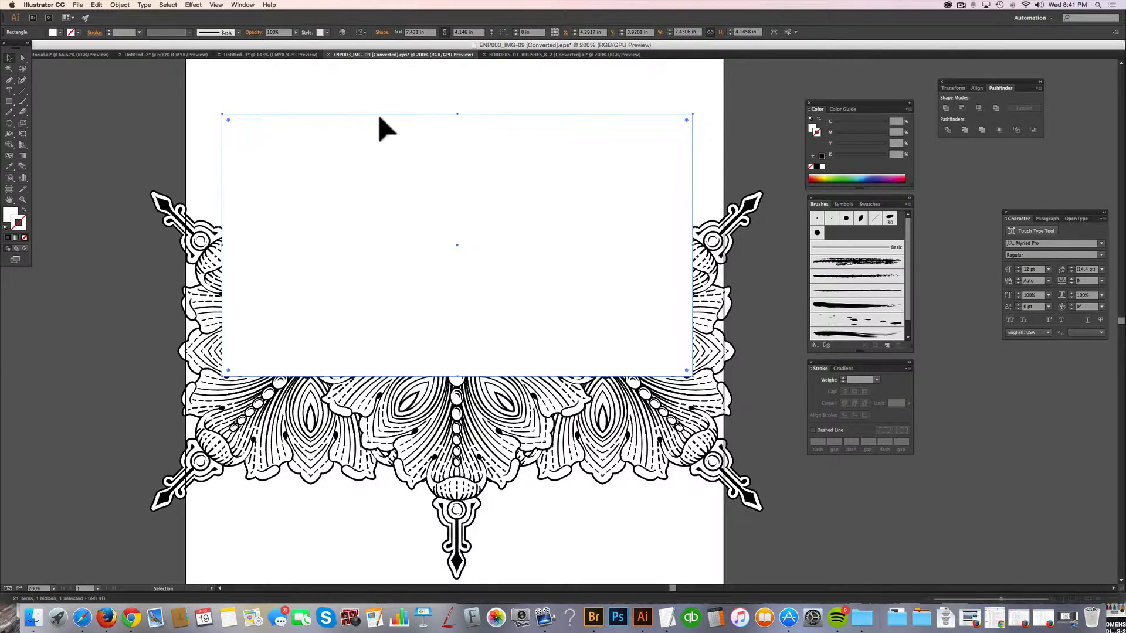
drag(351, 71, 599, 418)
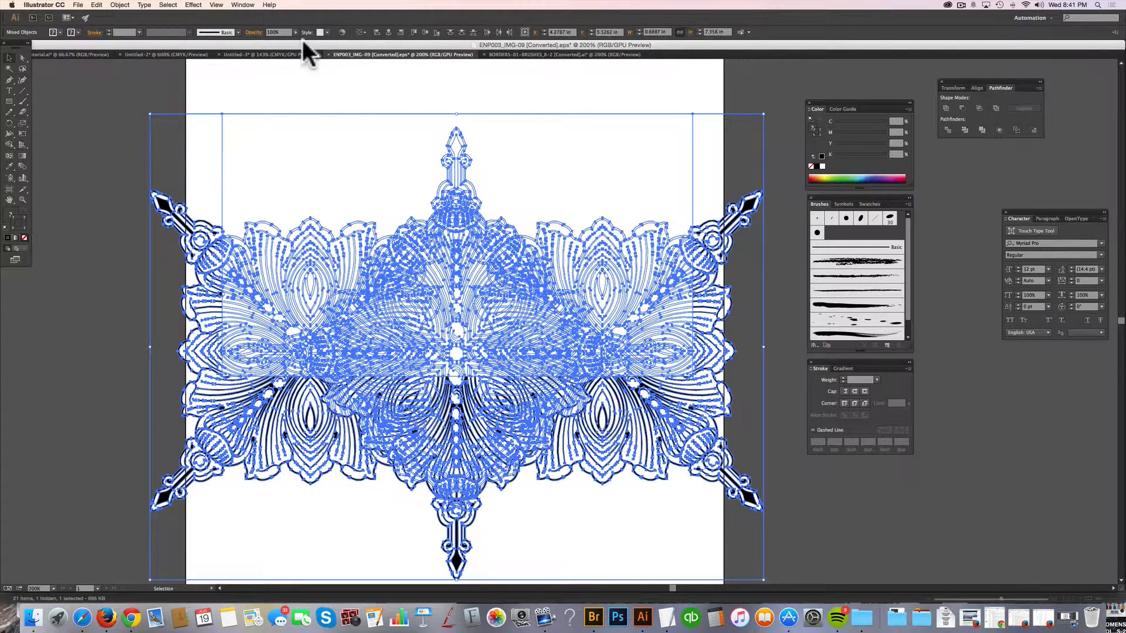
click(409, 83)
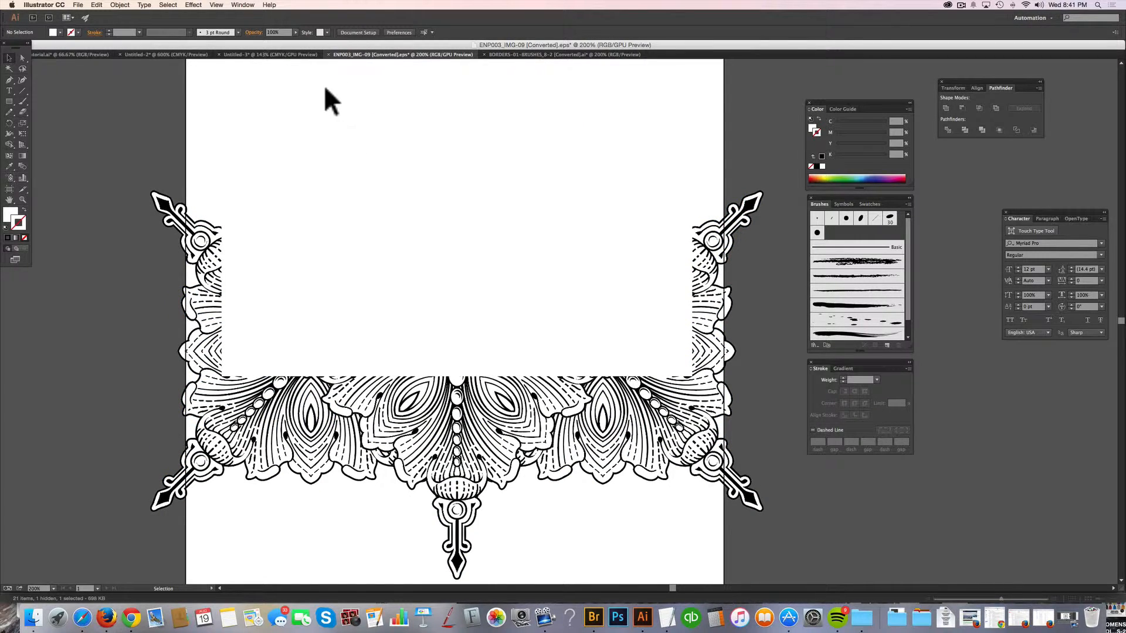
Make a clipping mask that crops all the ornaments to the white rectangle.
drag(324, 104, 570, 432)
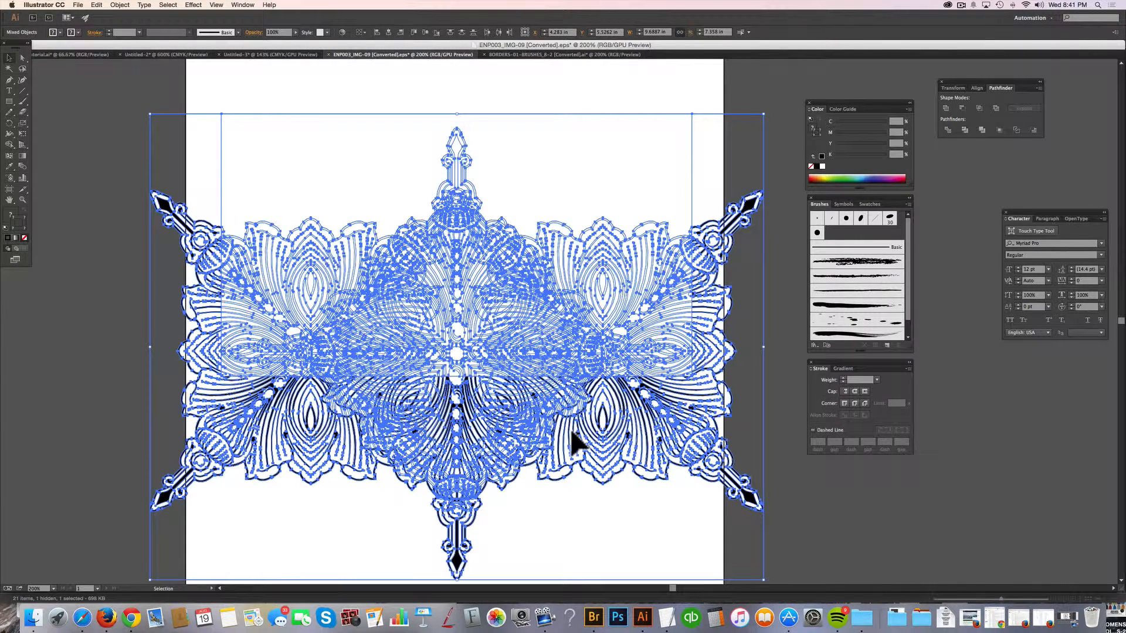
key(a)
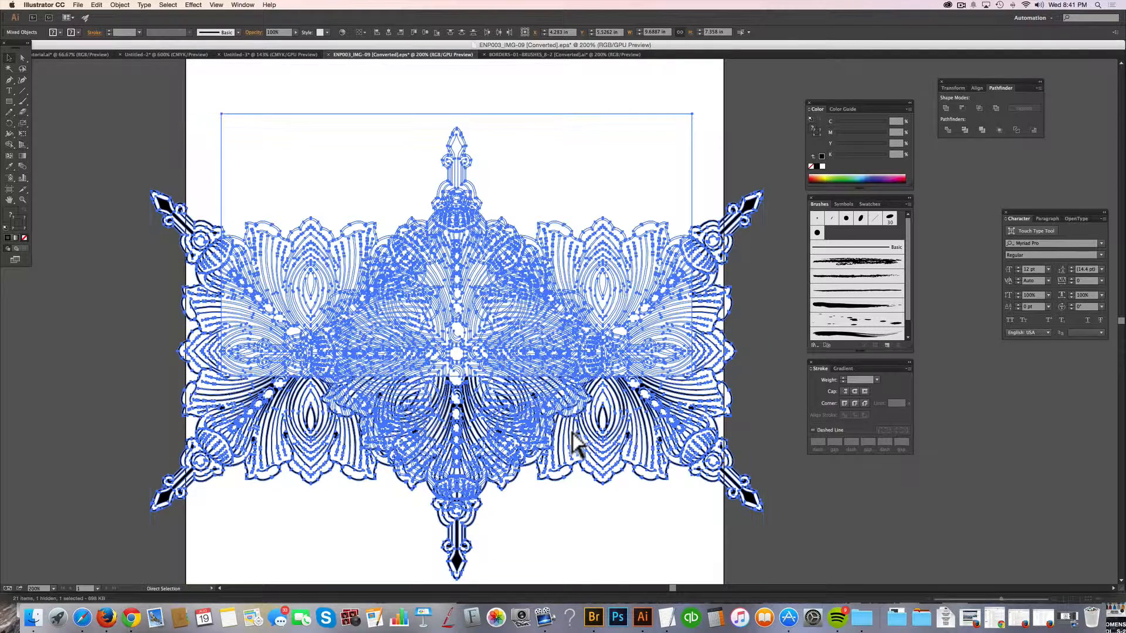
key(super+7)
key(v)
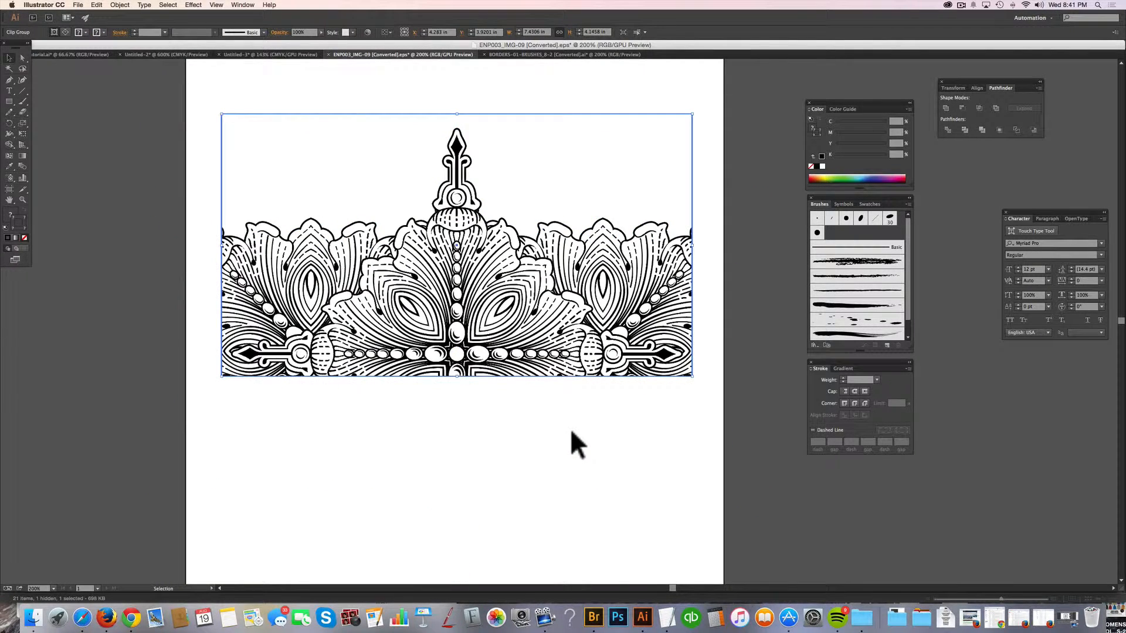
click(571, 432)
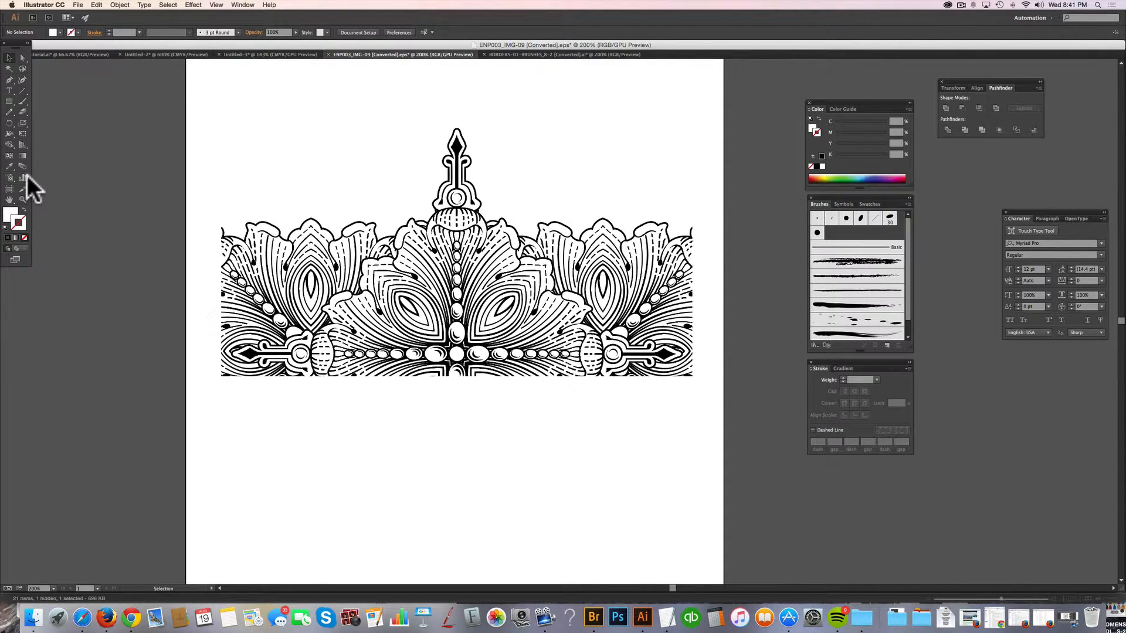
Sample black from the ornament and draw a bar about 7.43 by 0.125 in along the clipped artwork's lower edge.
click(9, 167)
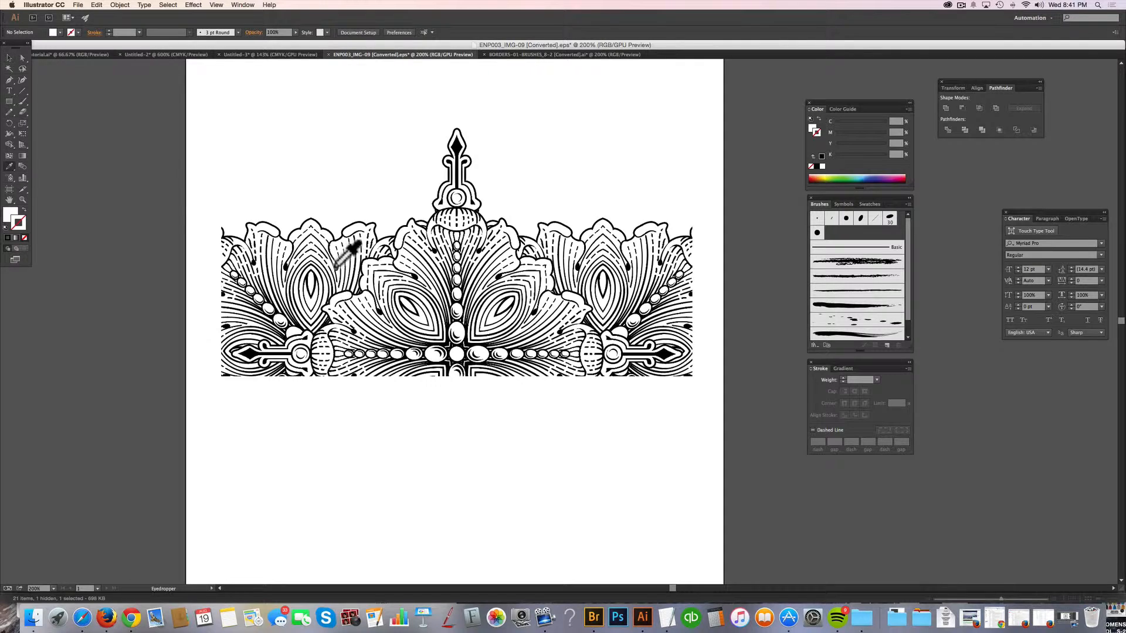
click(316, 277)
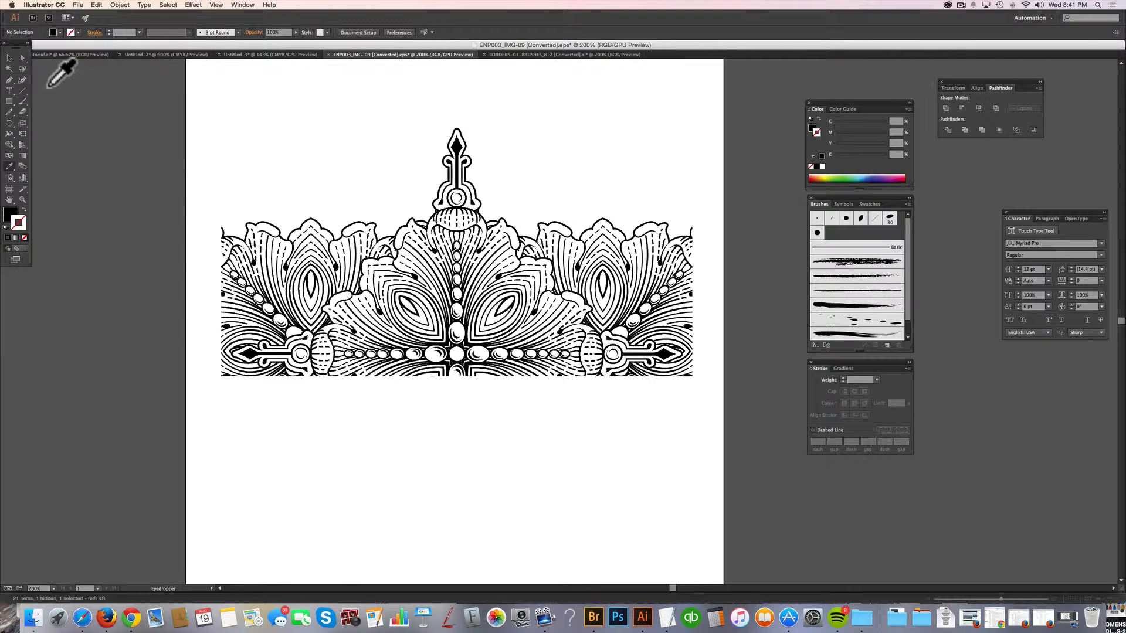
click(9, 102)
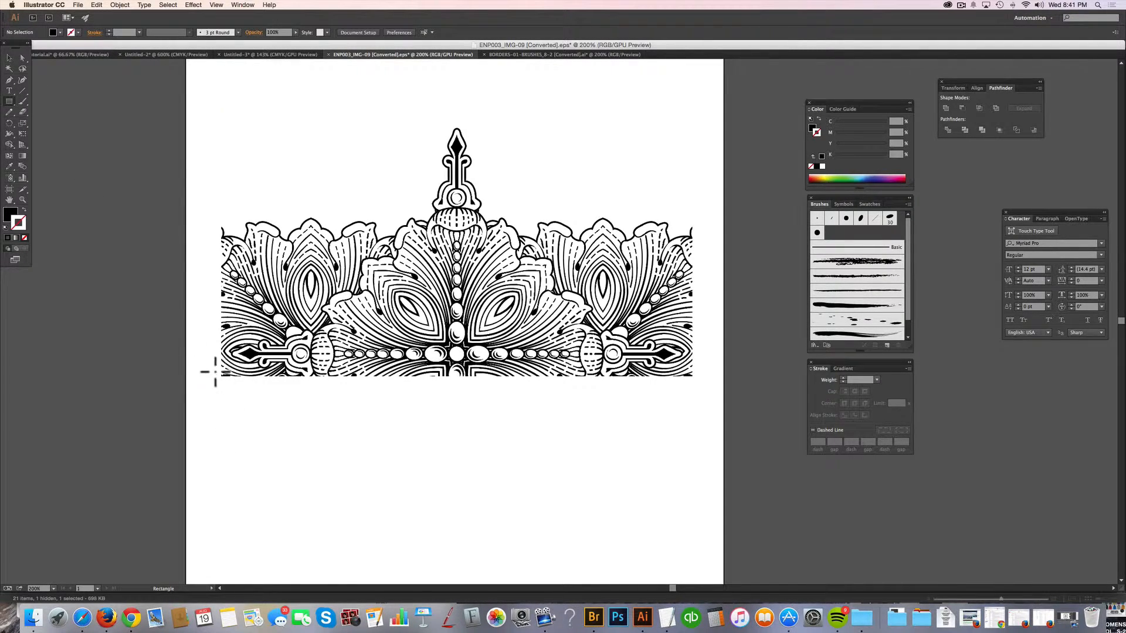
drag(222, 376, 693, 386)
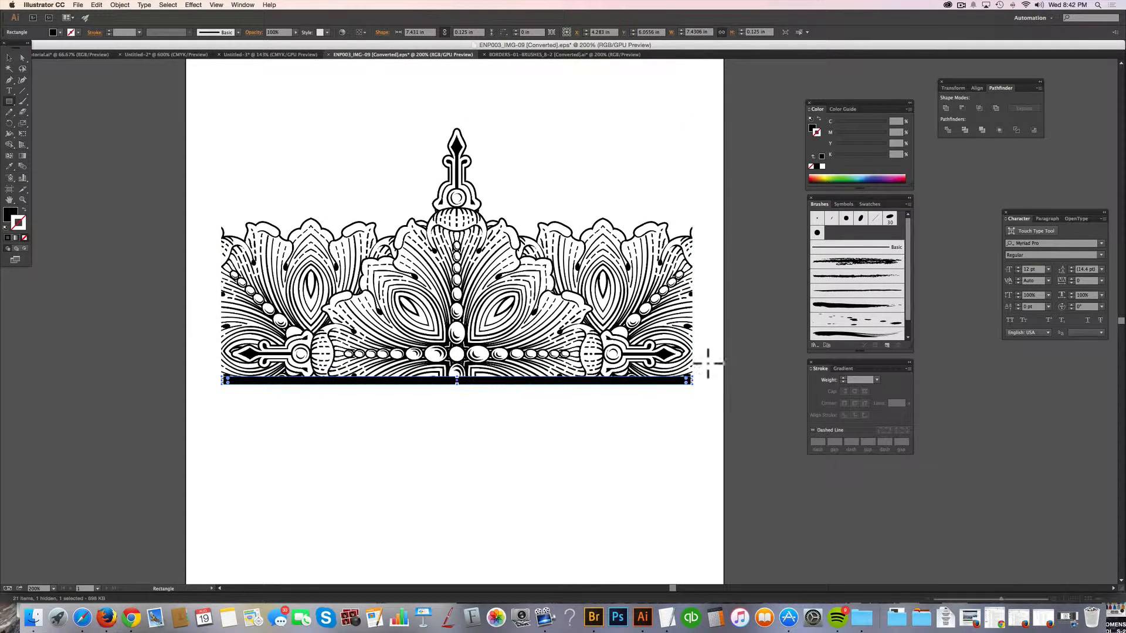
key(v)
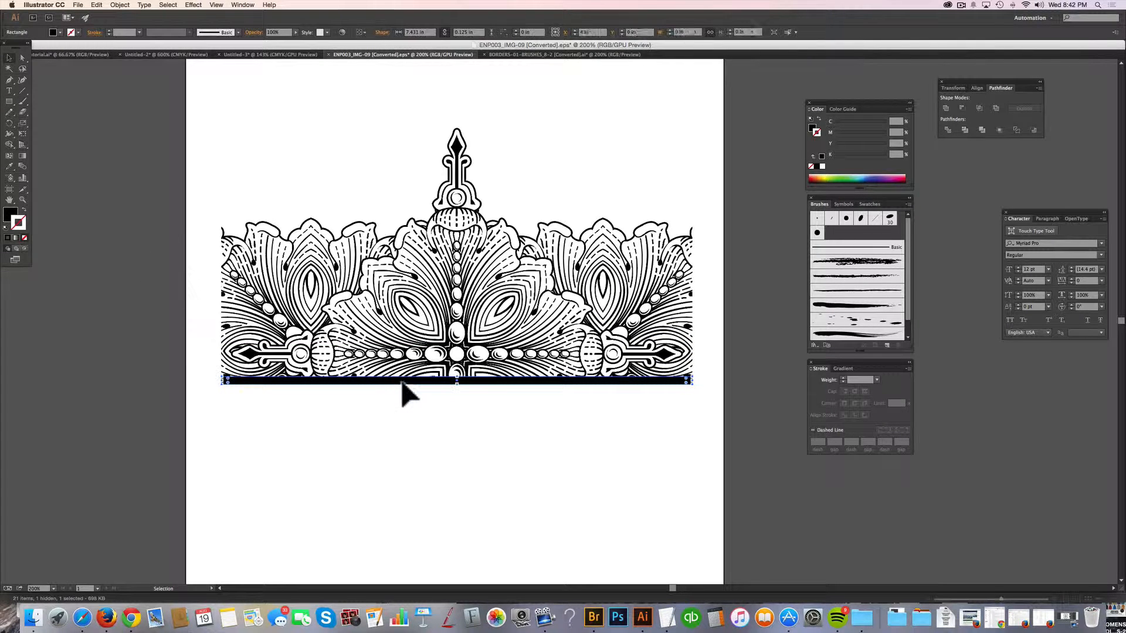
Offset the black bar slightly below the ornaments and add a thinner parallel bar about 7.43 by 0.063 in beneath it.
drag(431, 380, 473, 387)
key(super+z)
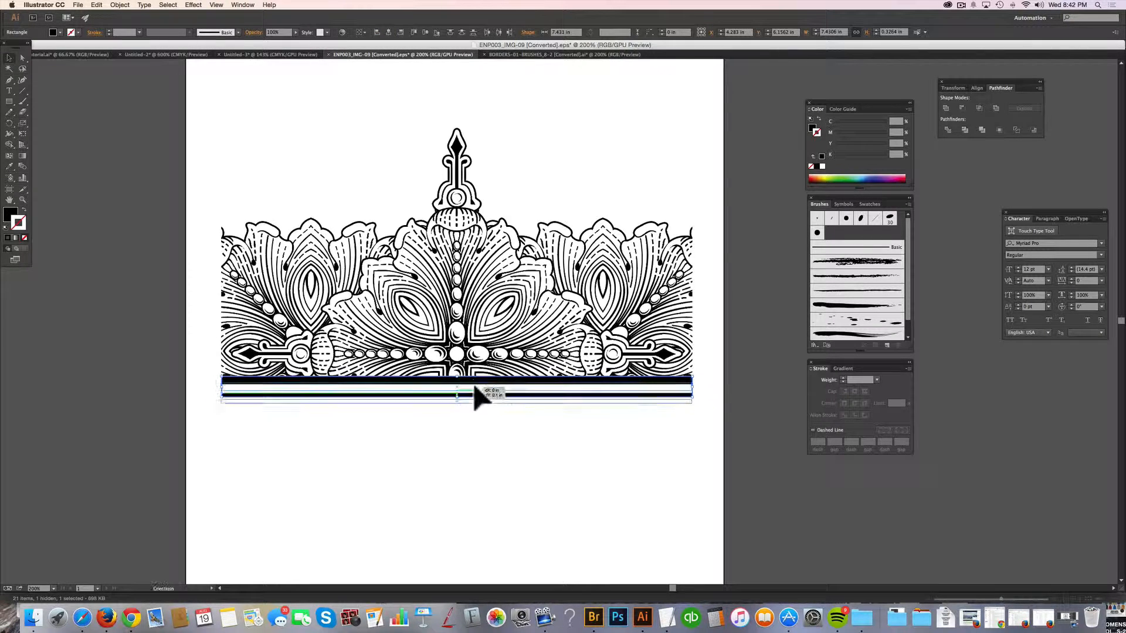
click(487, 431)
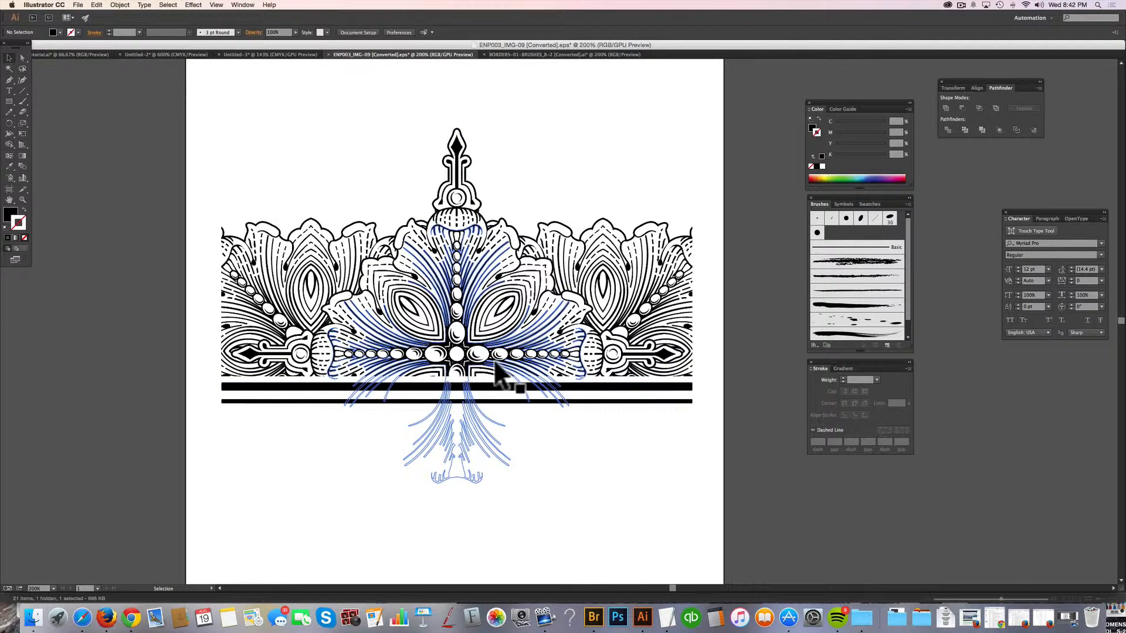
click(494, 402)
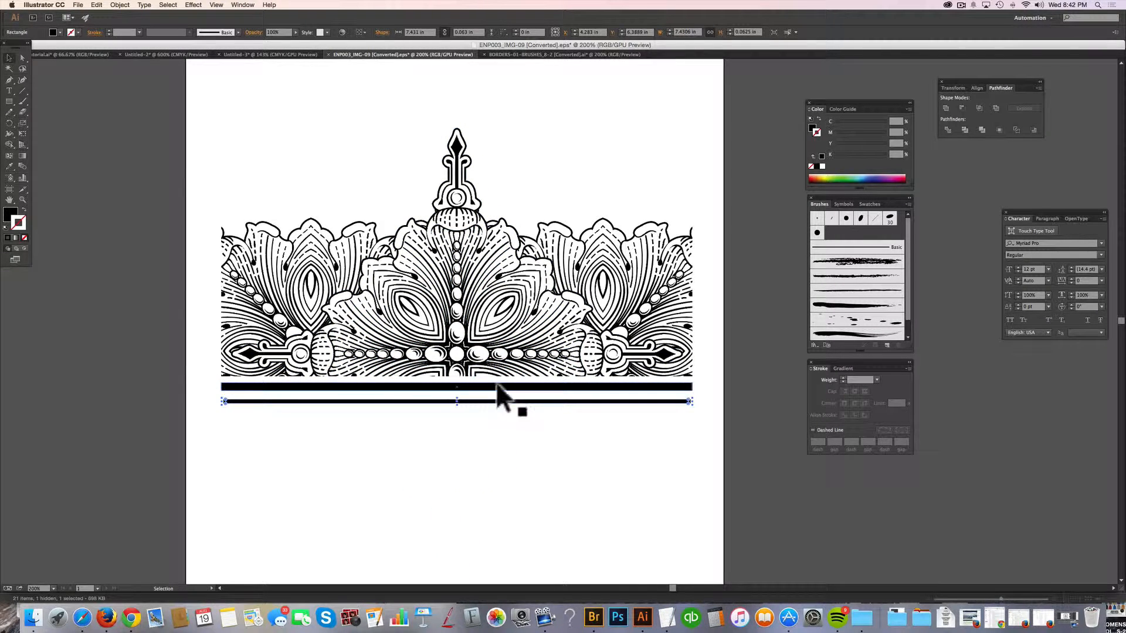
click(535, 448)
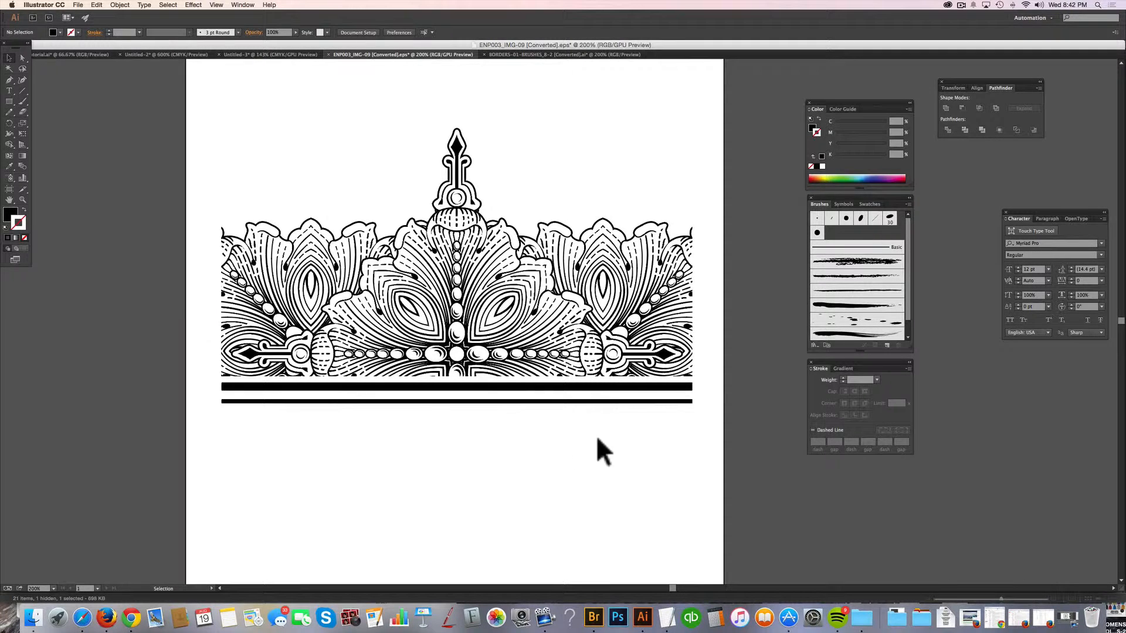
Group the clipped ornaments with both bars and place a duplicate of the group flush against its left side.
drag(652, 481, 375, 143)
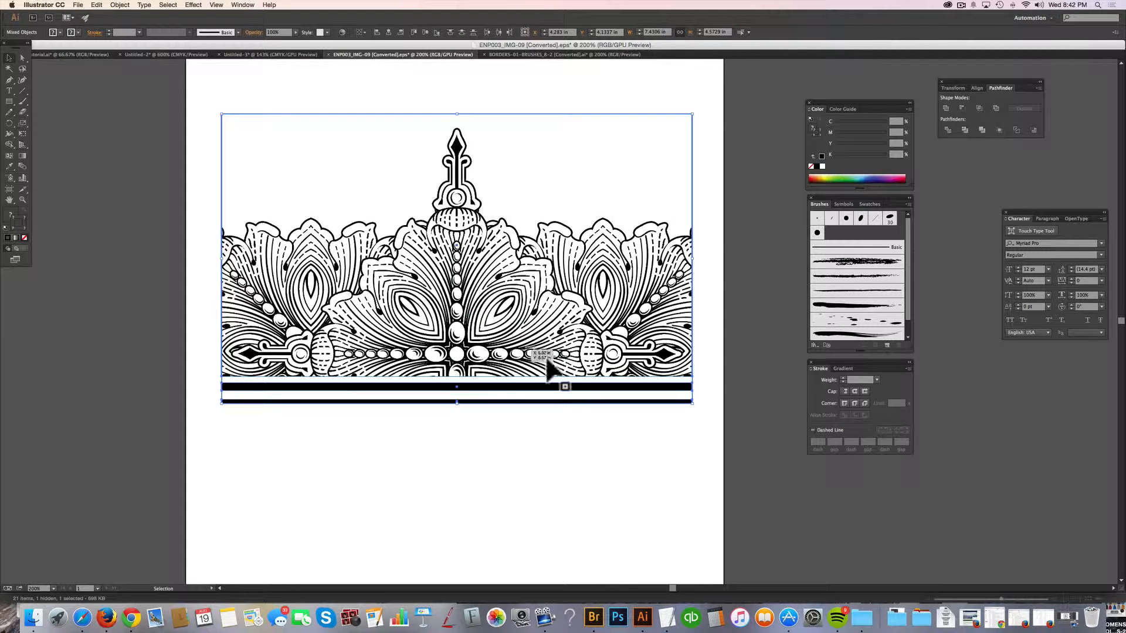
click(680, 457)
drag(645, 463, 258, 79)
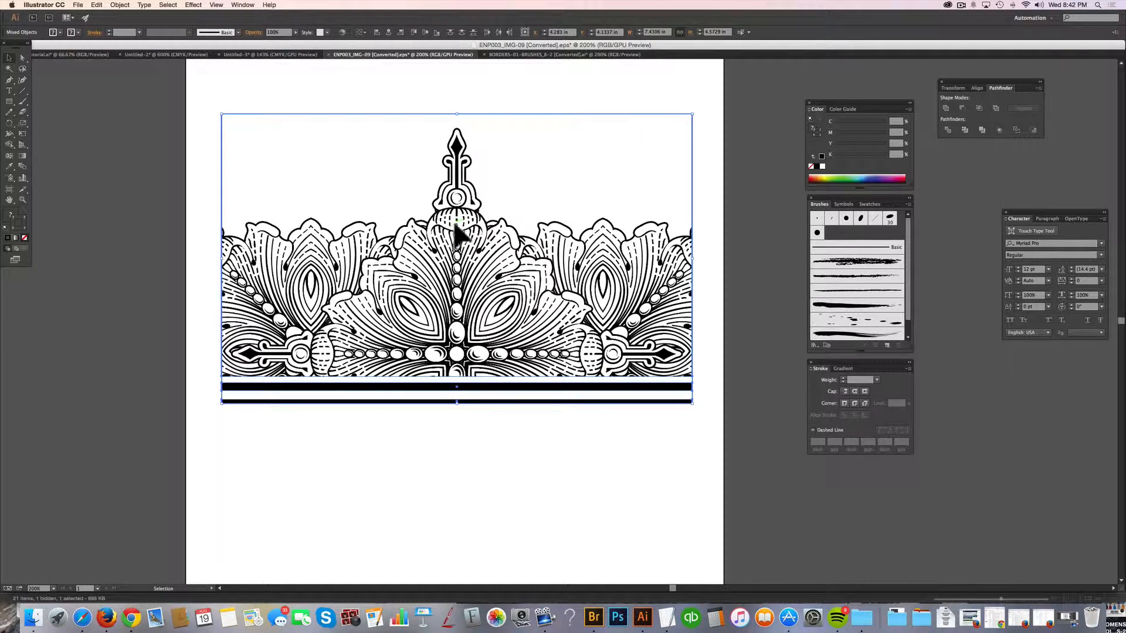
key(super+g)
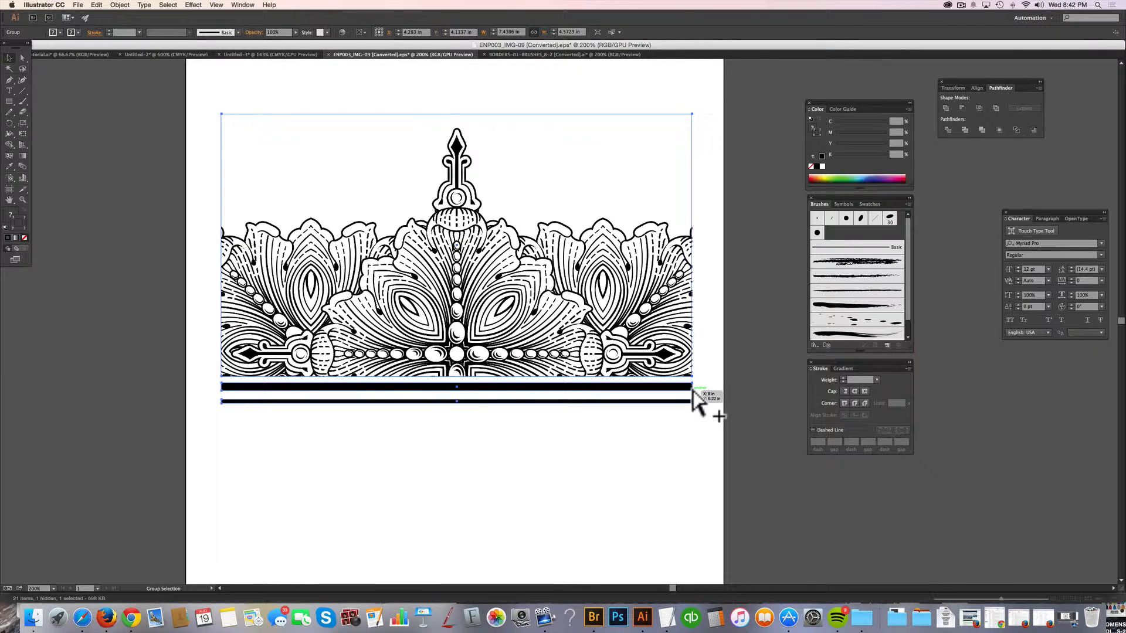
drag(693, 390, 223, 392)
click(250, 413)
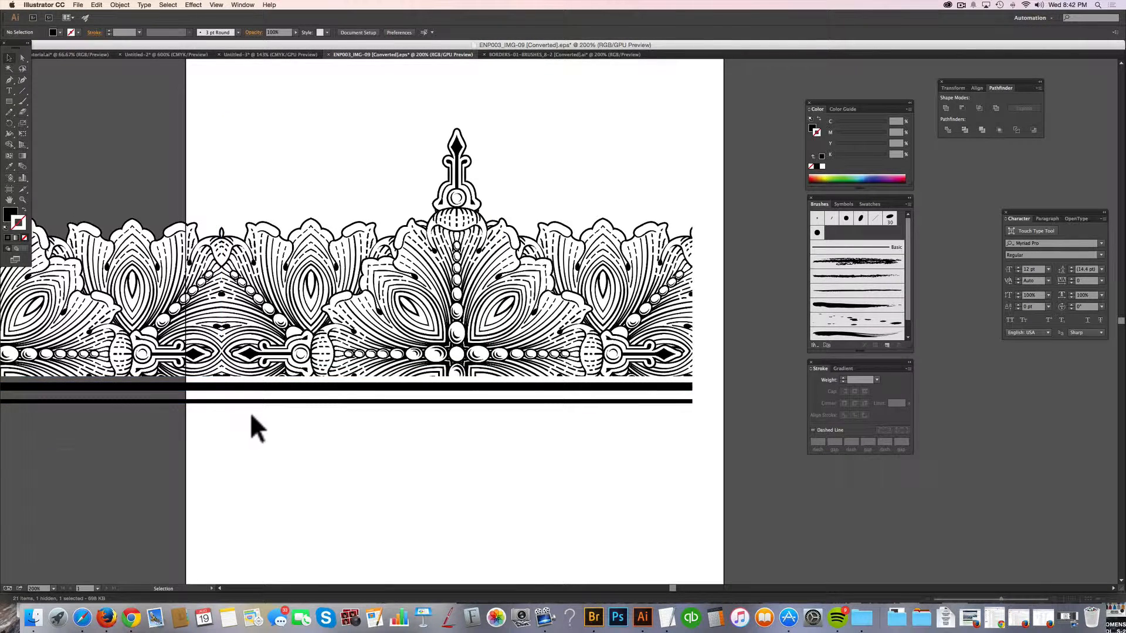
Examine the seam where the two border tiles and their bars meet.
click(23, 200)
click(230, 352)
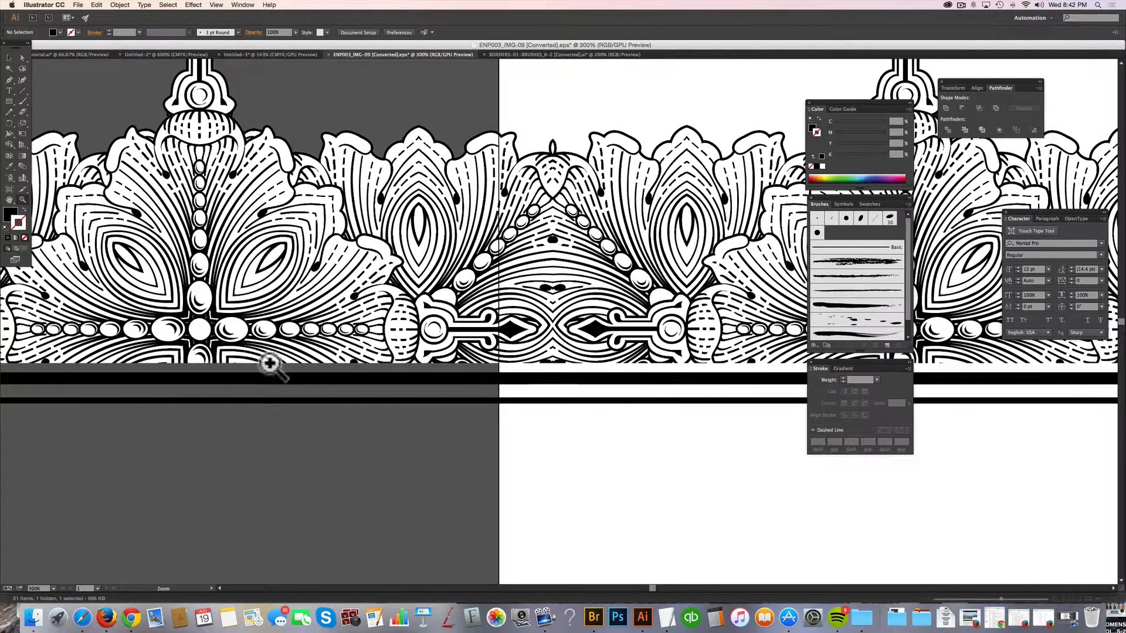
click(621, 267)
click(562, 365)
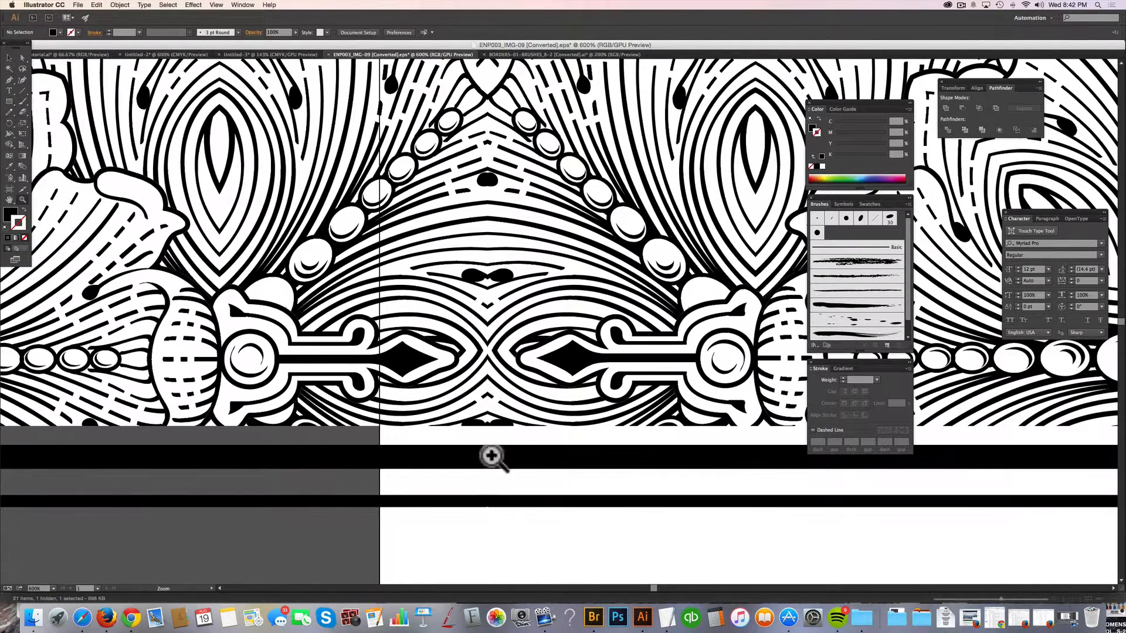
click(503, 490)
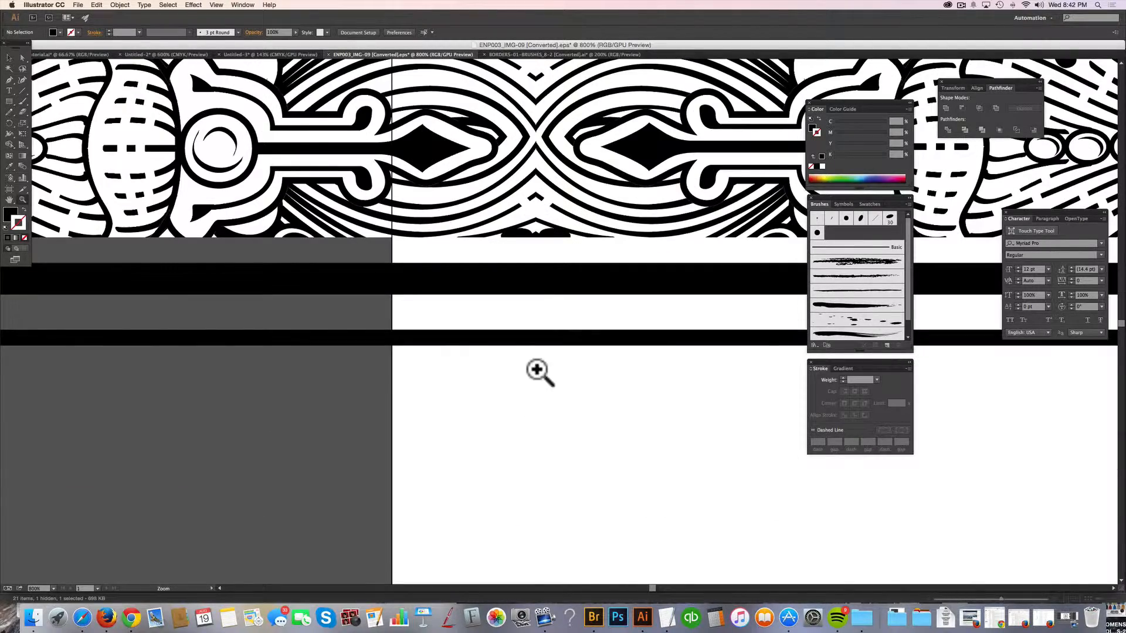
click(555, 312)
click(599, 261)
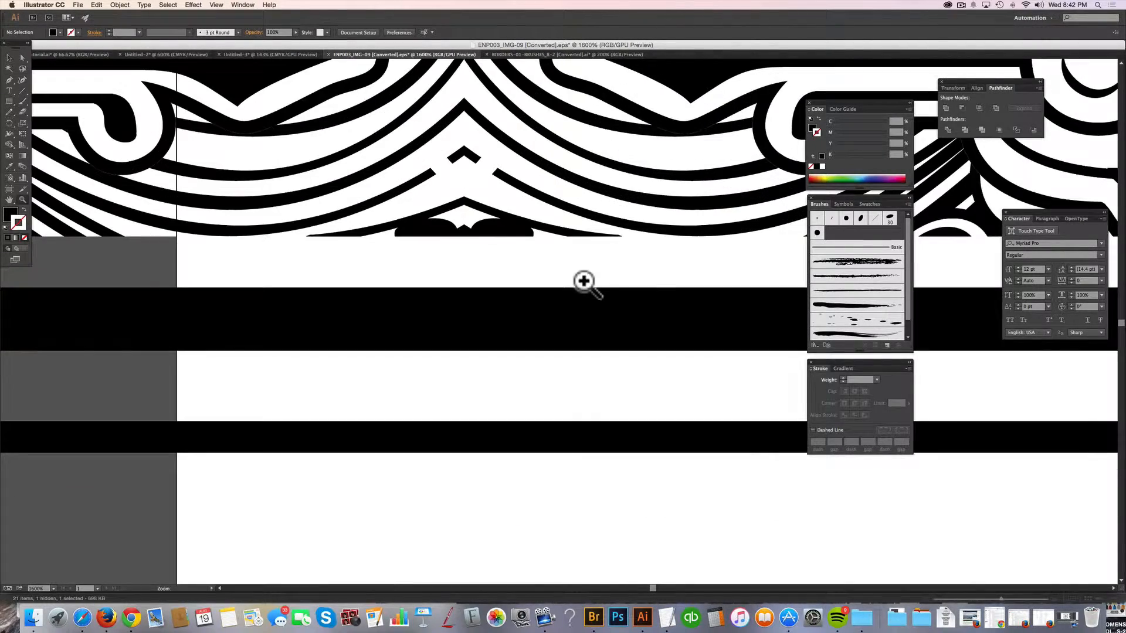
alt+click(649, 284)
alt+click(650, 284)
alt+click(649, 284)
alt+click(649, 284)
alt+click(649, 284)
alt+click(649, 284)
alt+click(649, 284)
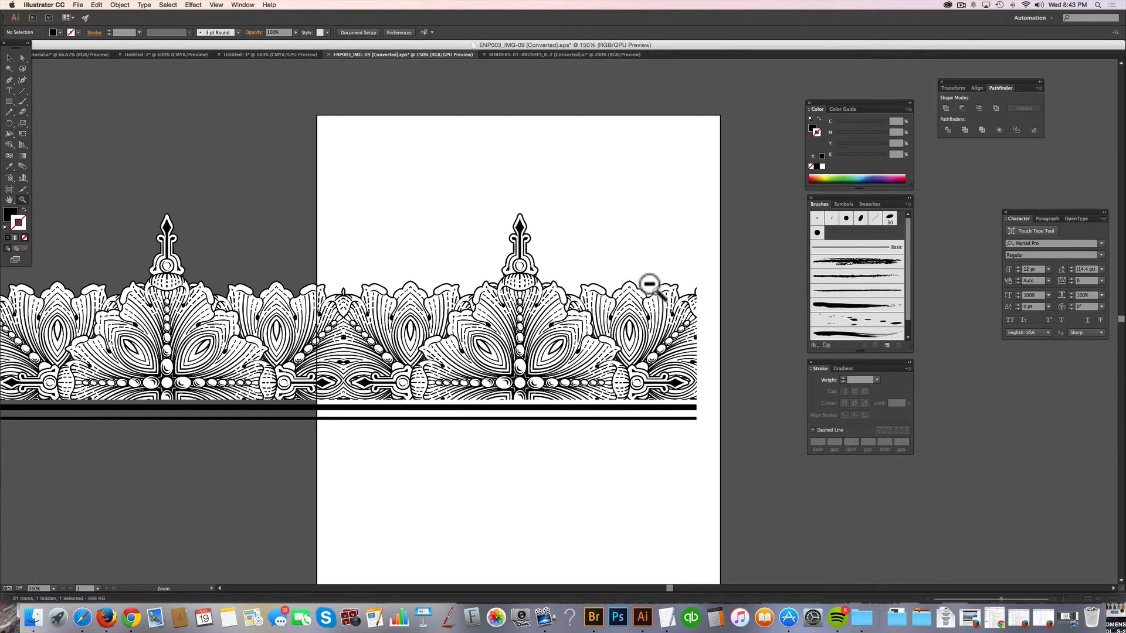
alt+click(649, 284)
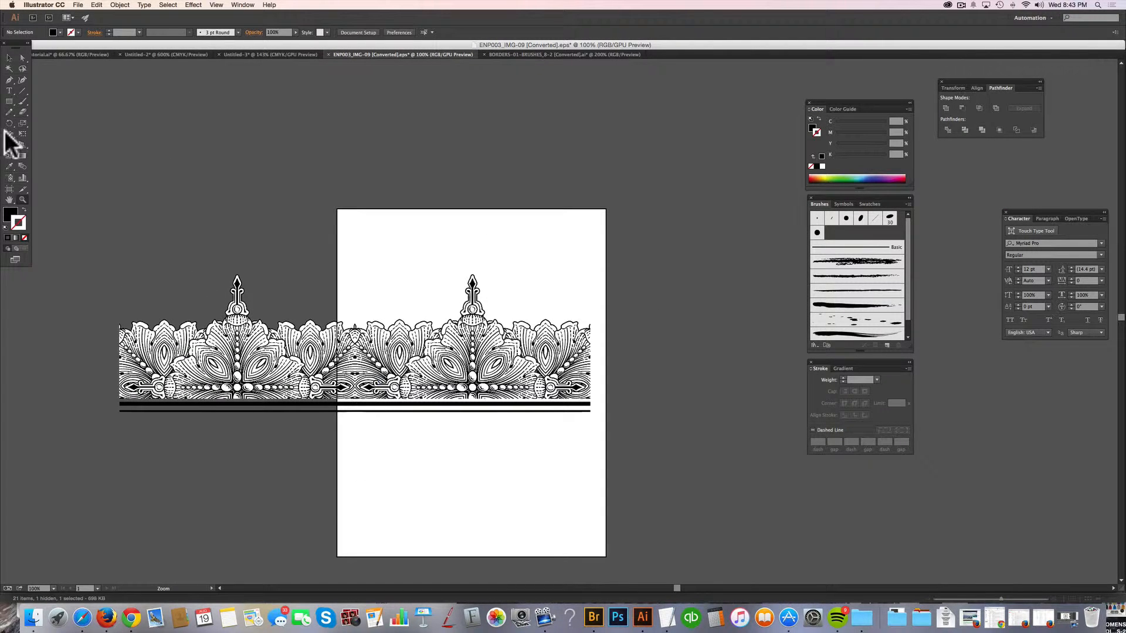
Try another duplicate of the border tile flush against the original's right side and delete it.
click(8, 57)
click(221, 389)
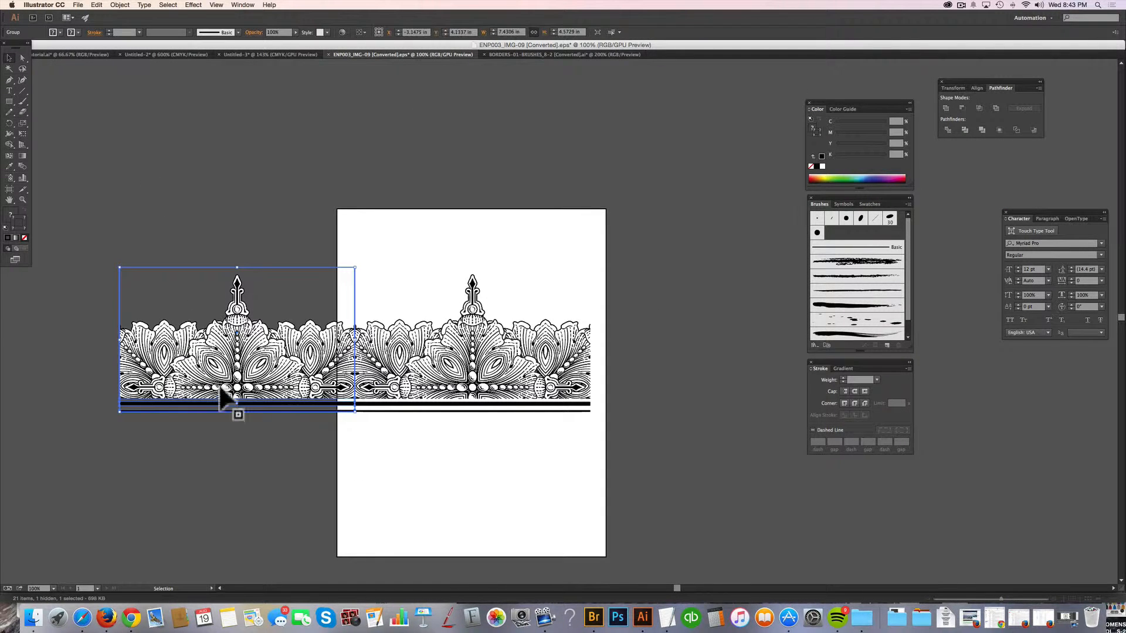
drag(201, 377, 711, 386)
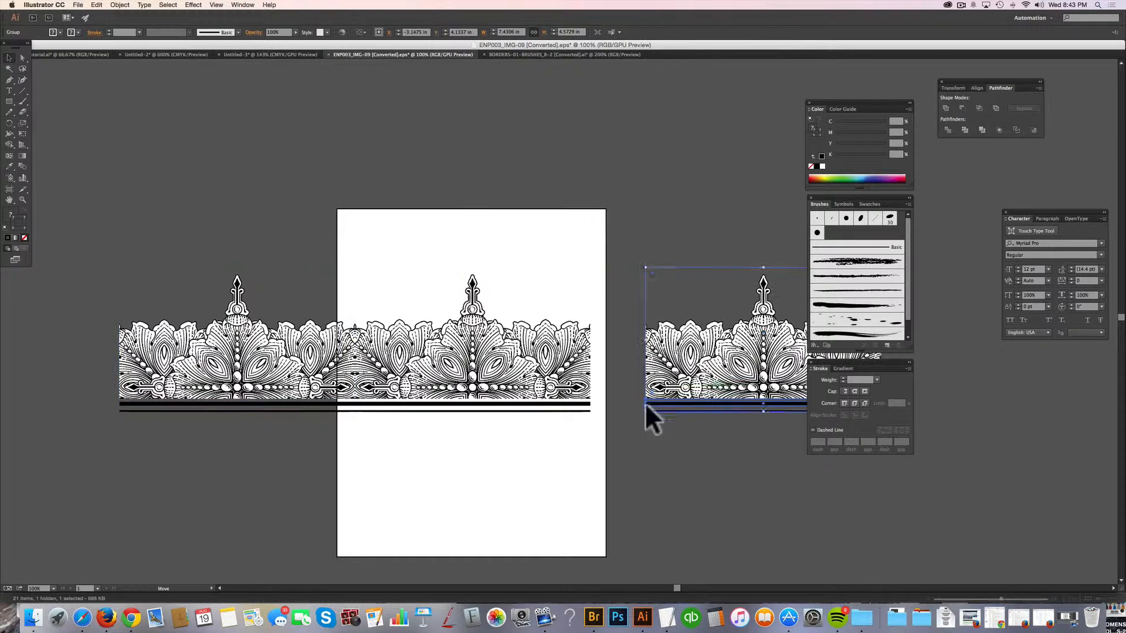
drag(645, 403, 603, 415)
click(655, 468)
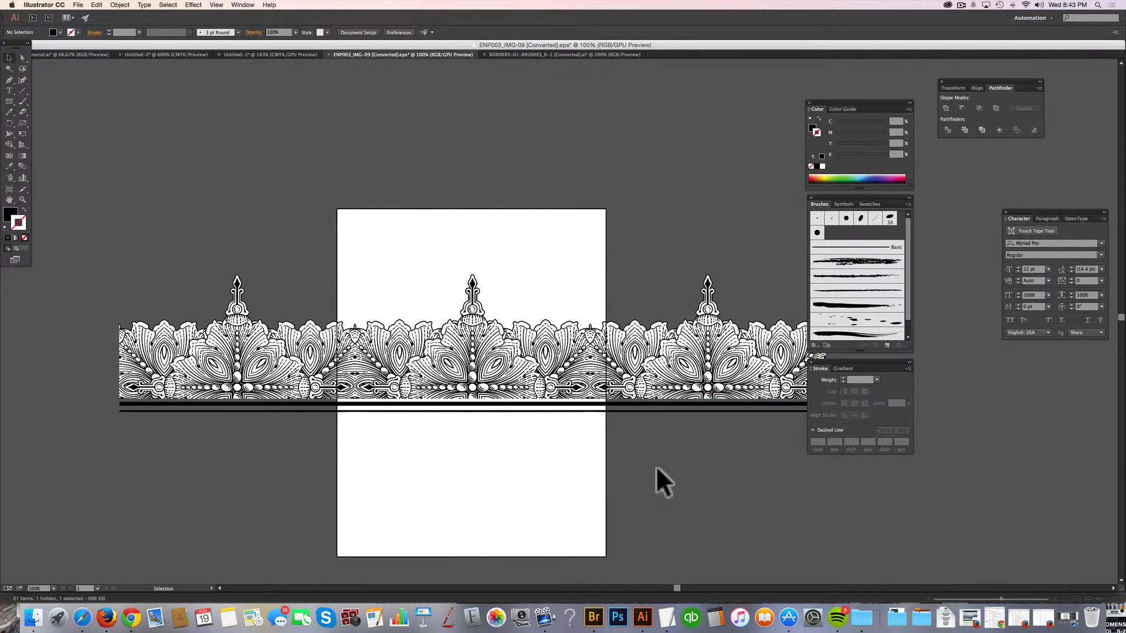
click(758, 413)
key(Delete)
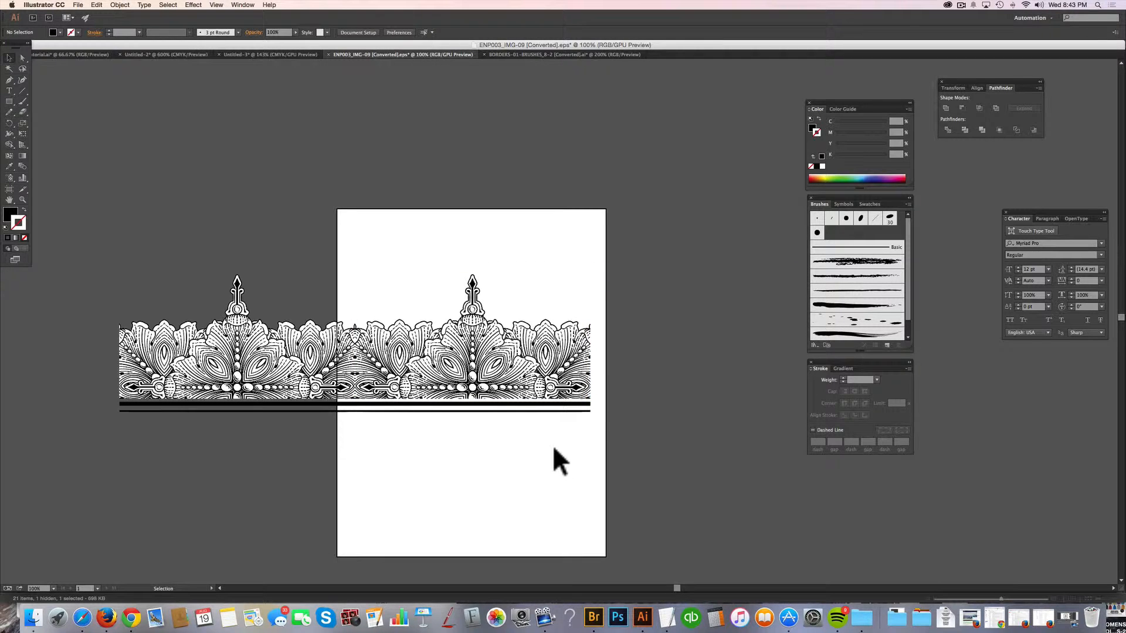
Apply the Pathfinder Merge operation to the original border tile on the artboard.
click(419, 279)
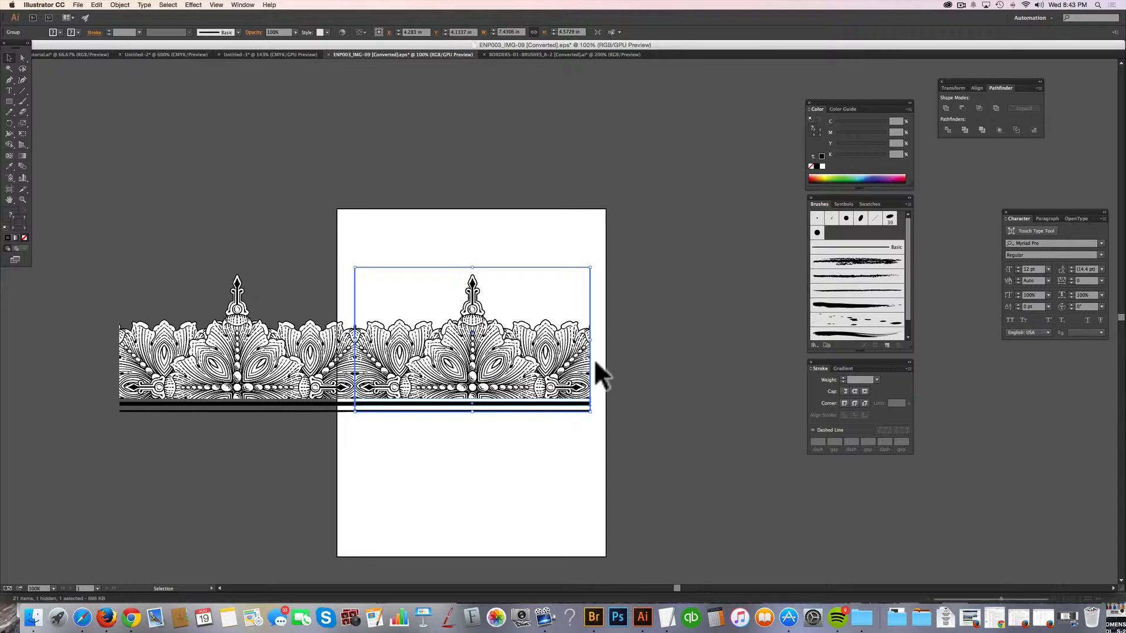
drag(997, 85, 548, 187)
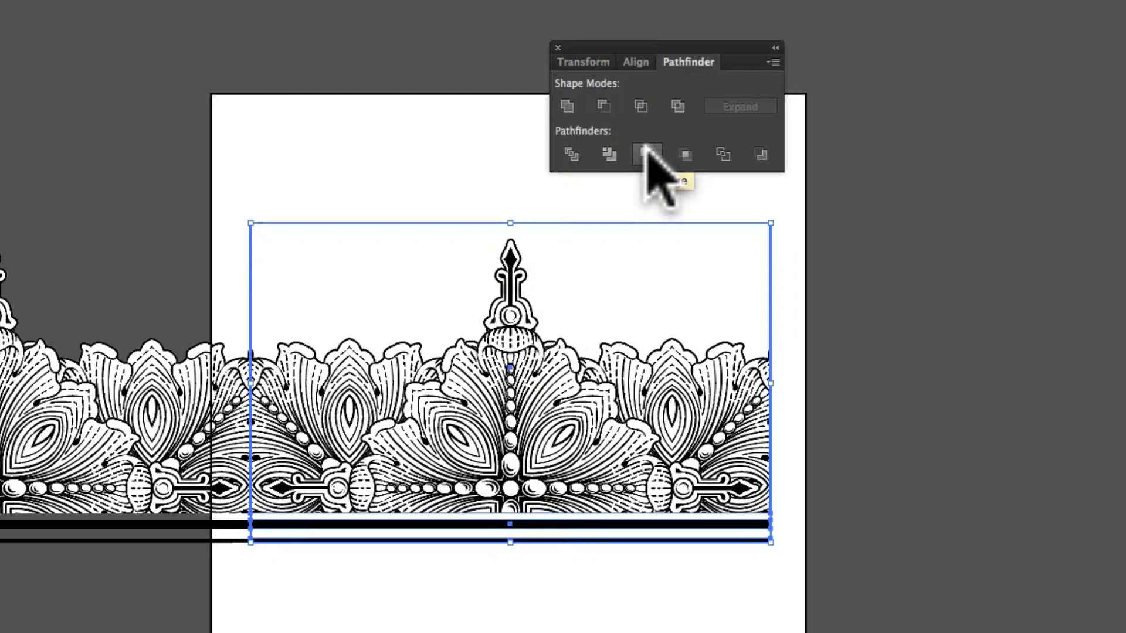
click(647, 153)
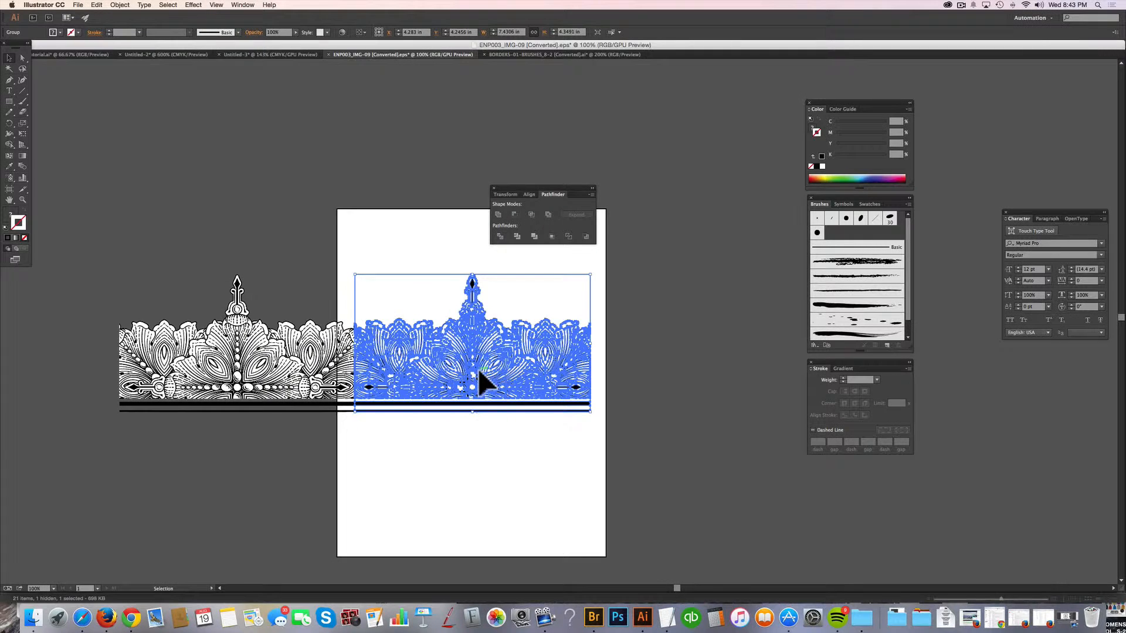
Isolate the merged tile, select only its white-filled shapes, and leave isolation with nothing selected.
double_click(480, 371)
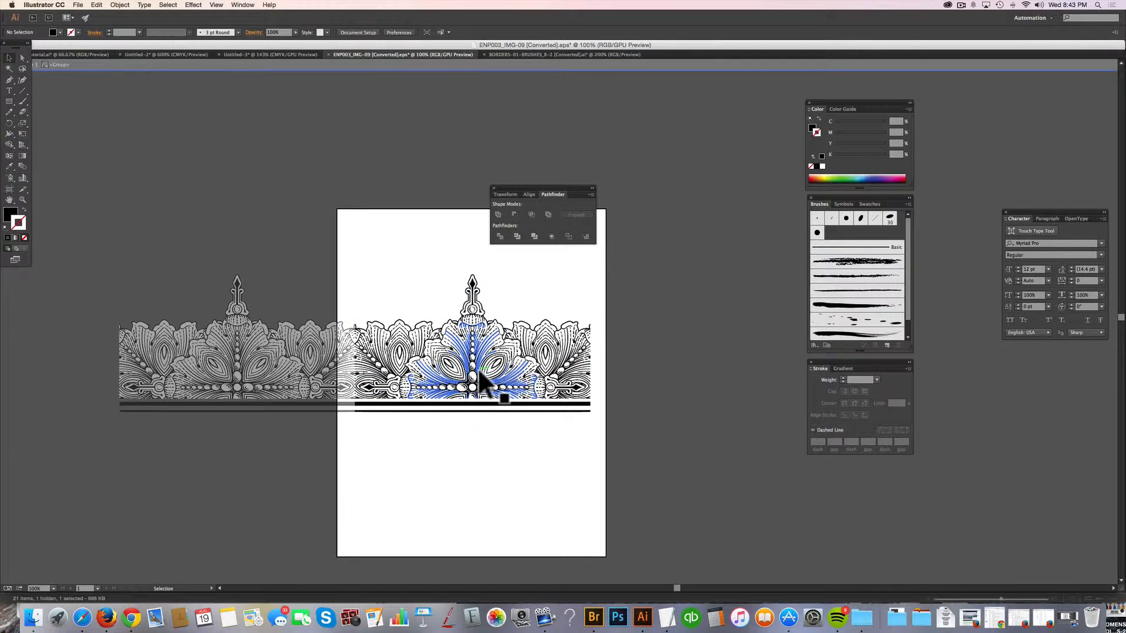
click(483, 375)
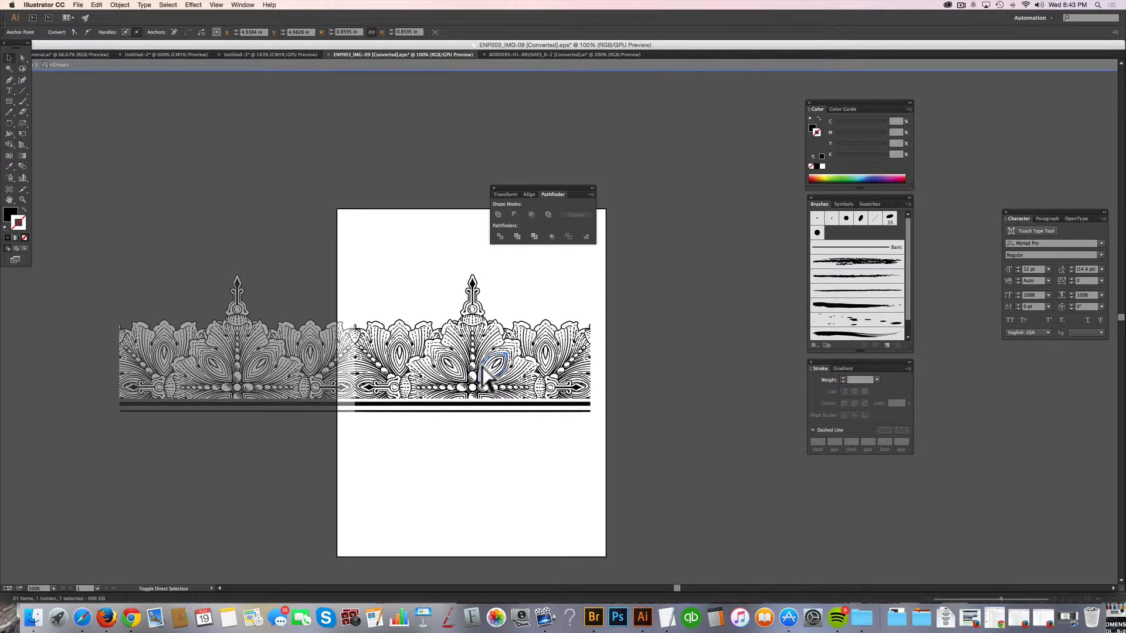
key(super+a)
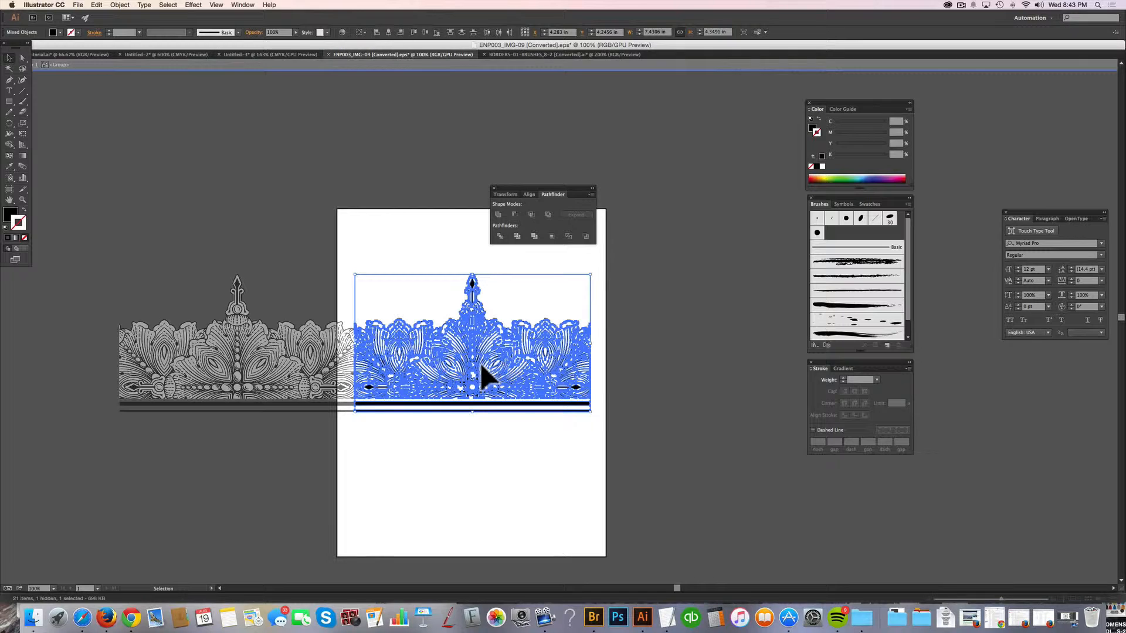
key(super+b)
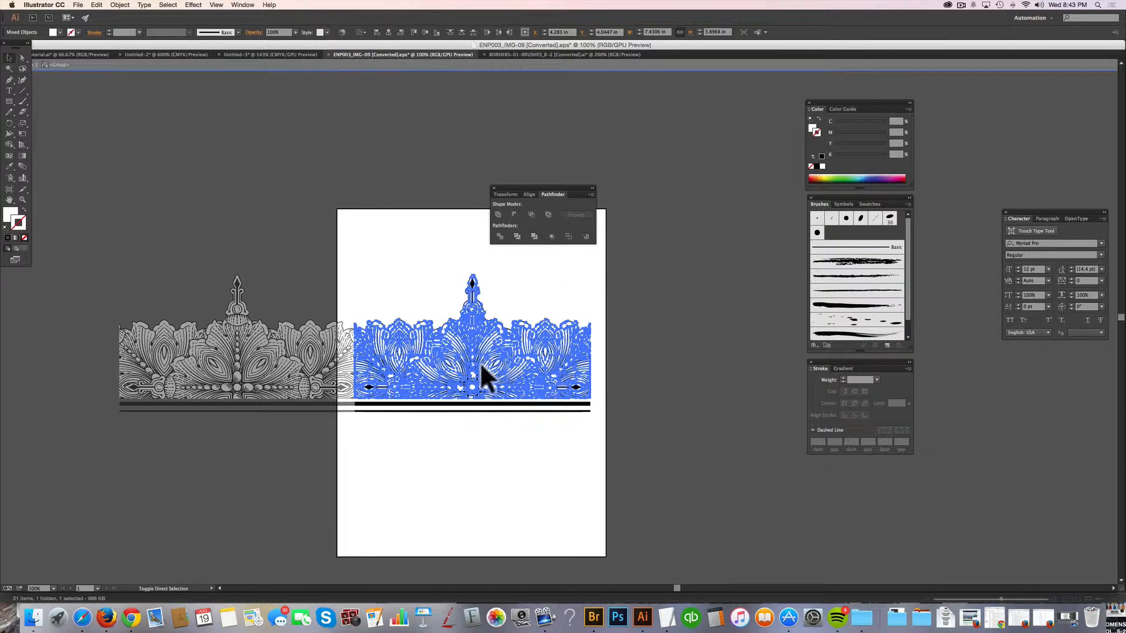
key(shift+super+a)
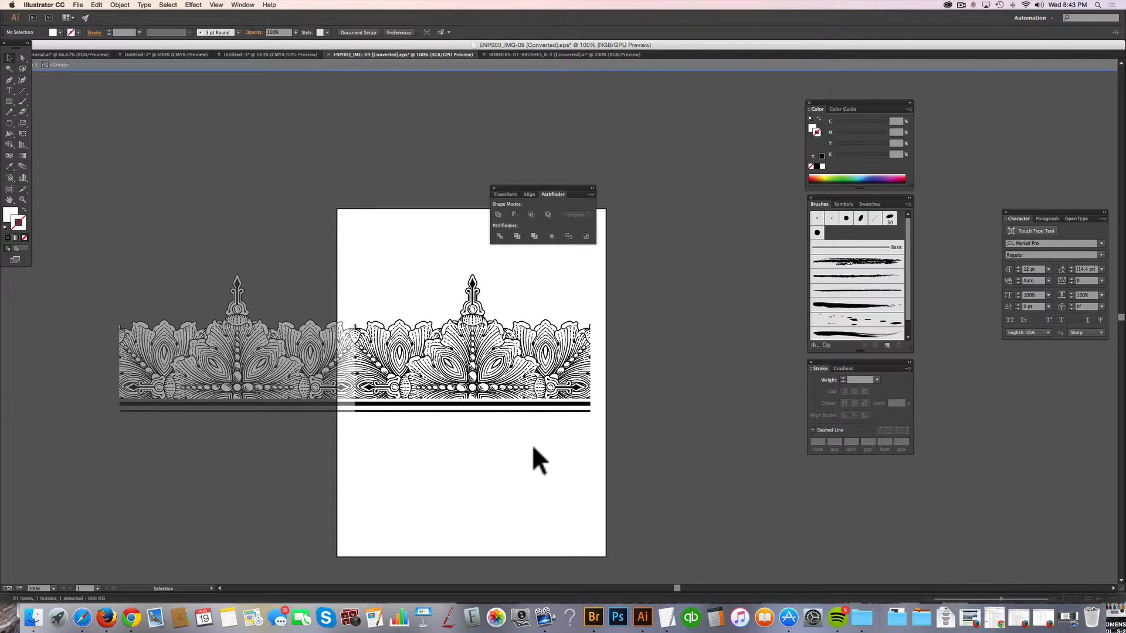
Move the merged border tile clear of the neighbouring copy, placing it slightly higher on the artboard, and deselect it.
click(471, 341)
click(489, 458)
drag(476, 380, 526, 363)
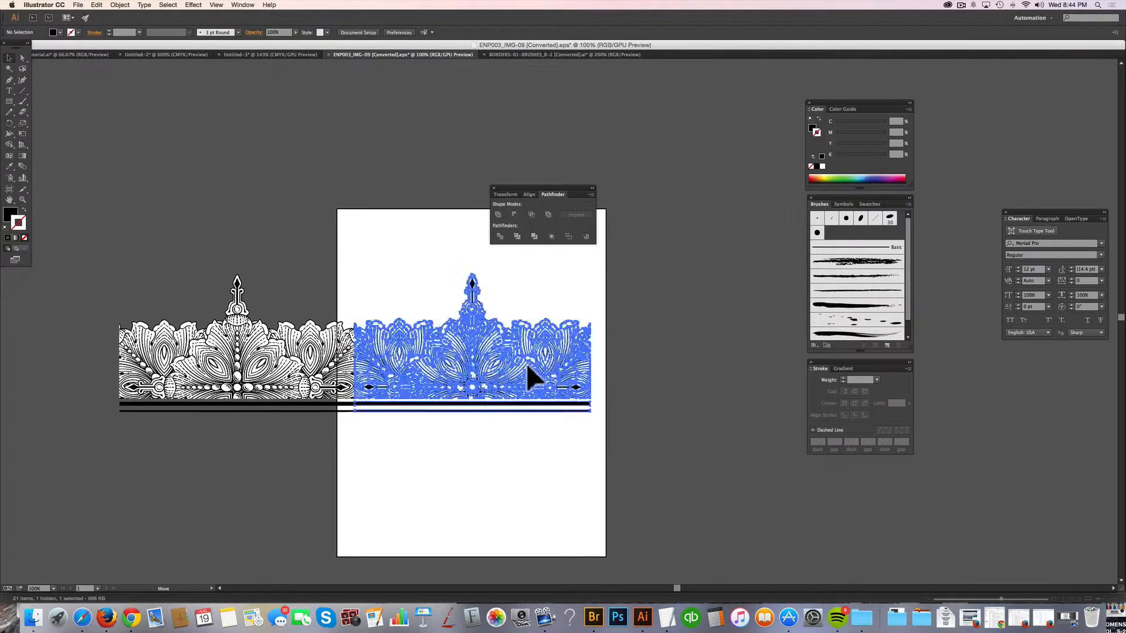
click(518, 497)
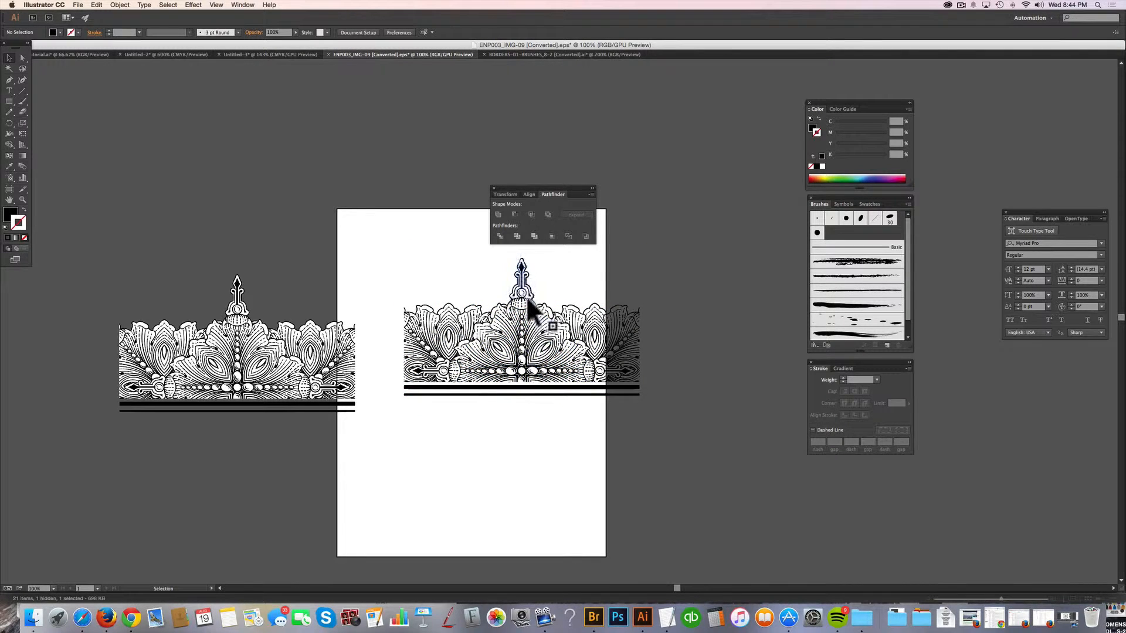
drag(515, 320, 474, 319)
click(477, 480)
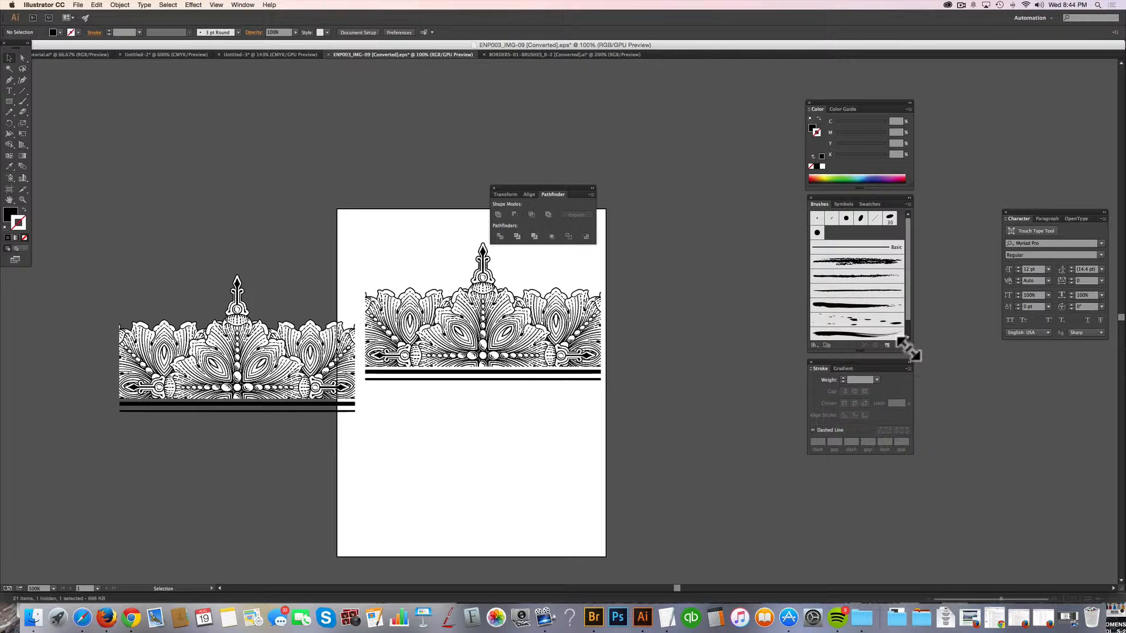
Make room among the brushes and add the merged border tile as a new Pattern Brush with the default options.
drag(912, 352, 947, 380)
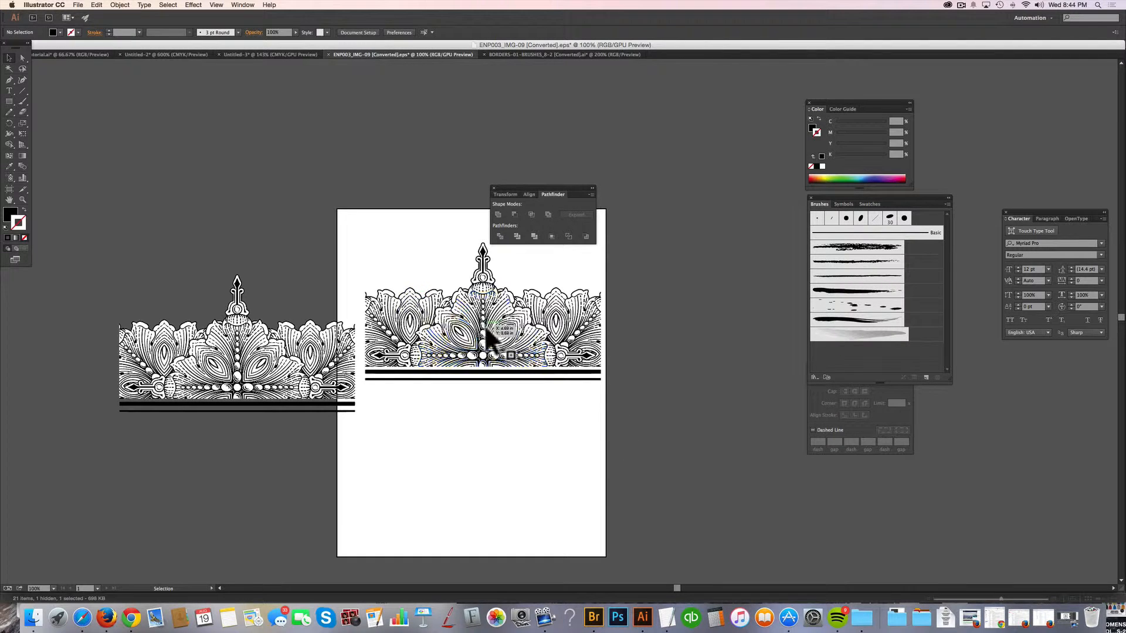
drag(485, 334, 852, 350)
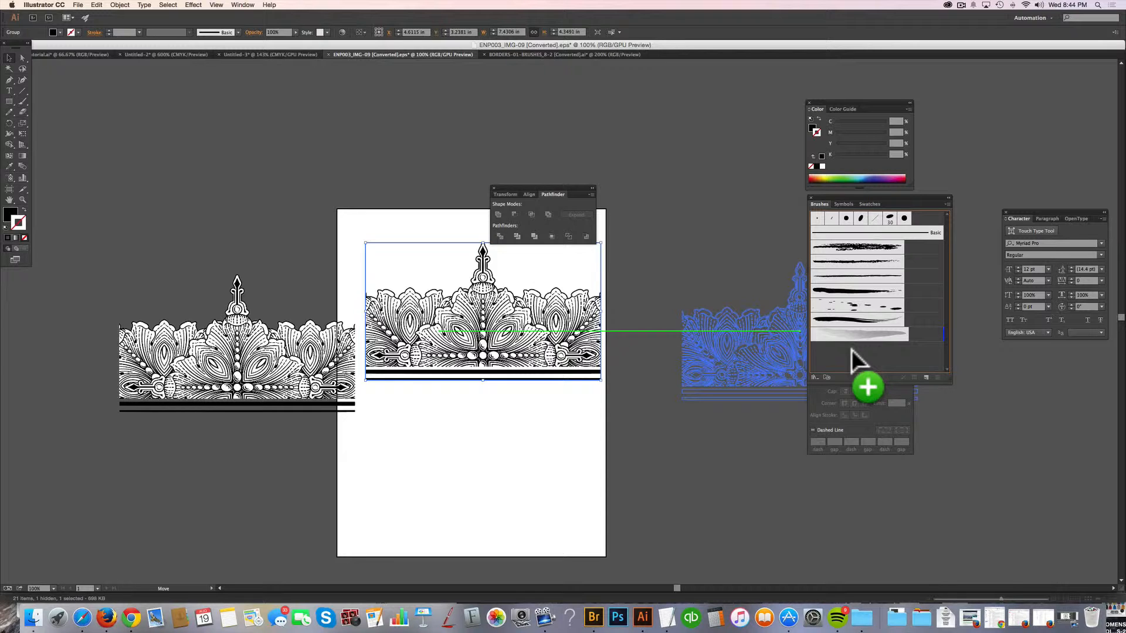
drag(852, 350, 851, 349)
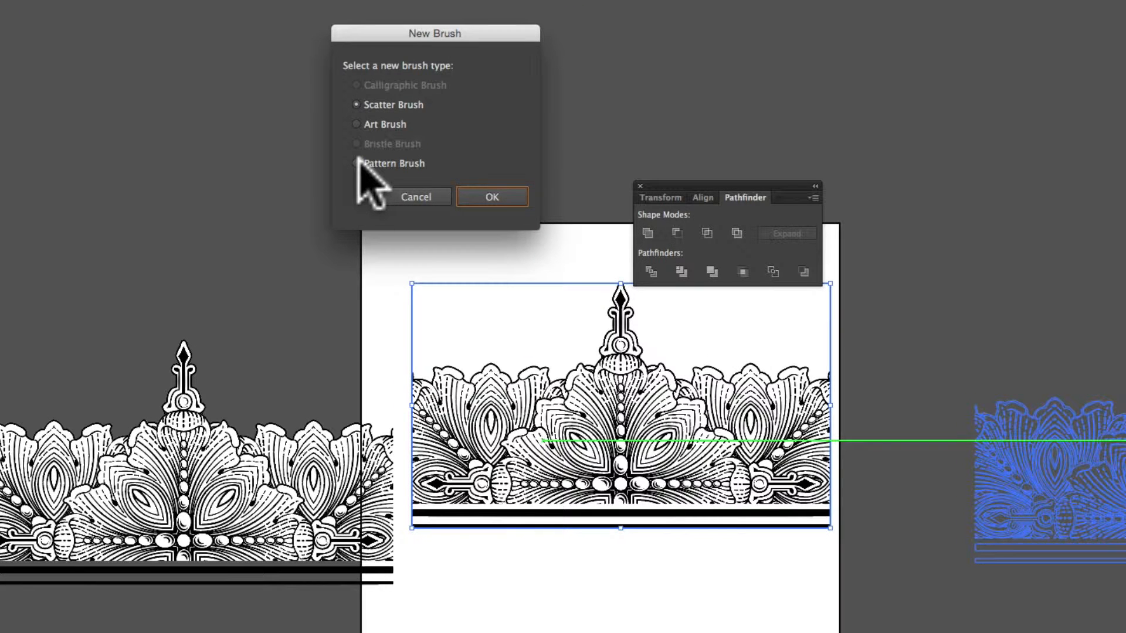
click(356, 163)
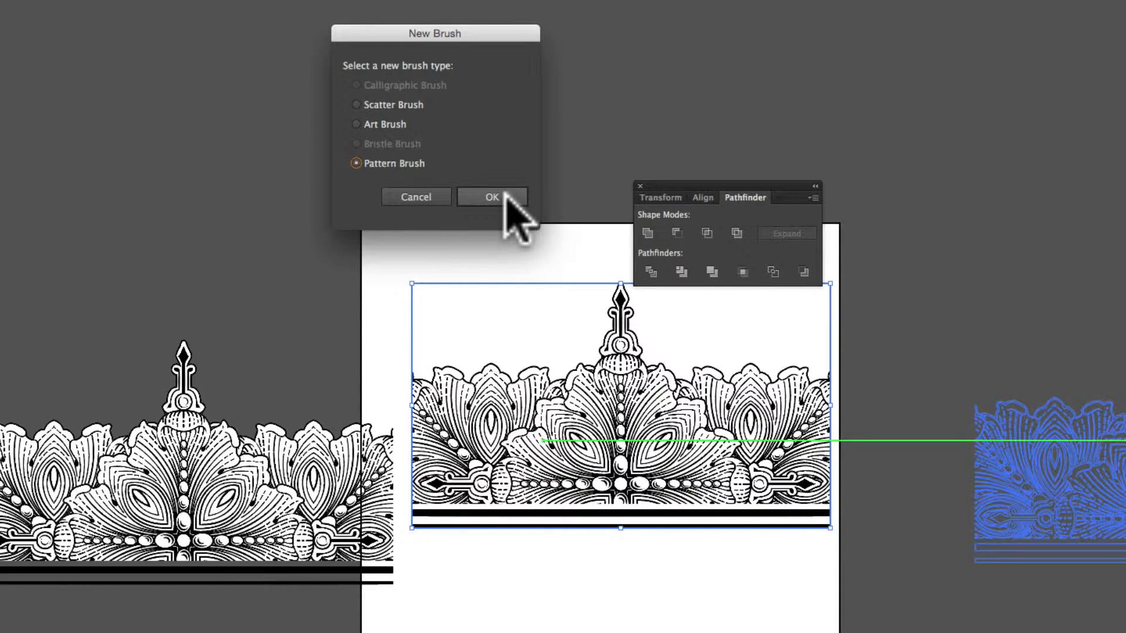
click(495, 196)
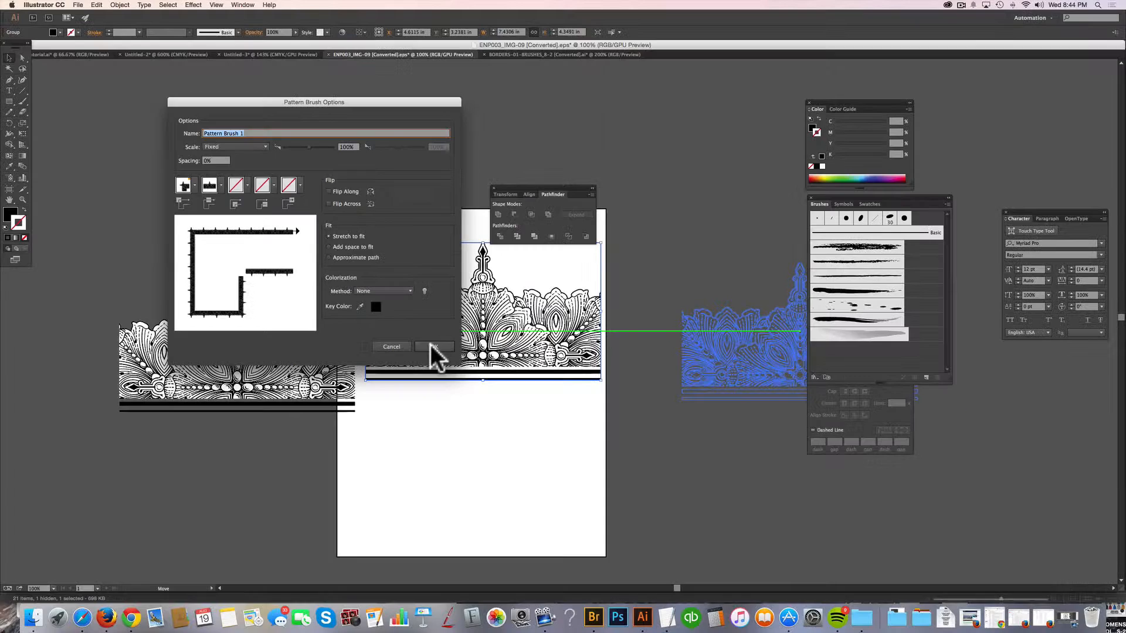
click(531, 468)
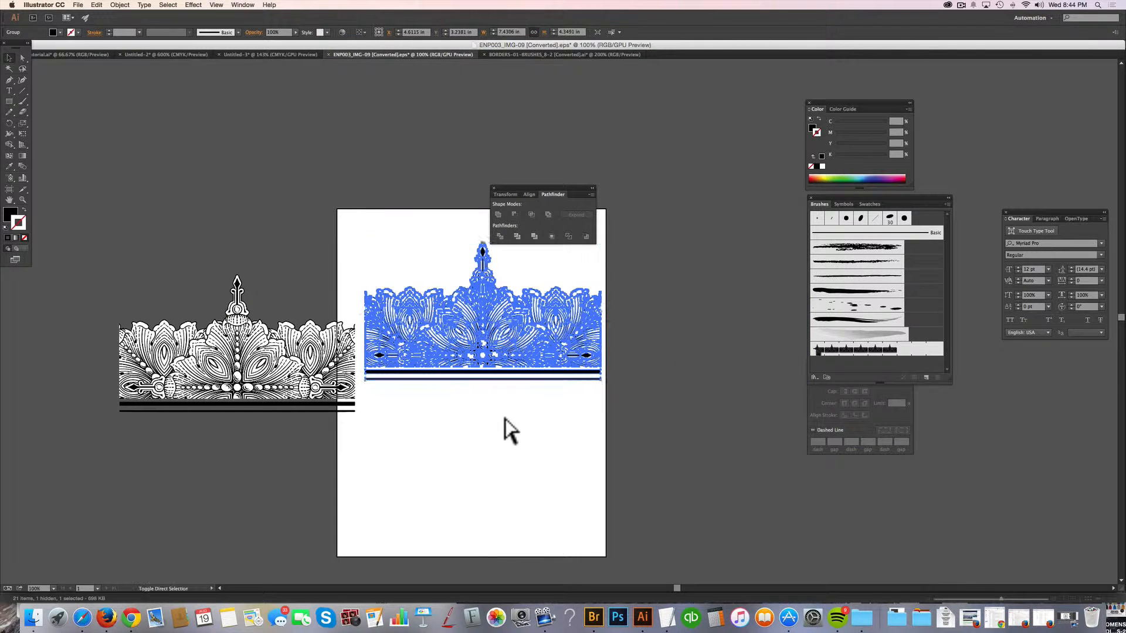
Draw an S-shaped Pen path about 15.2 in wide below the tiles, with no fill and a black stroke, and deselect it.
click(502, 430)
click(10, 81)
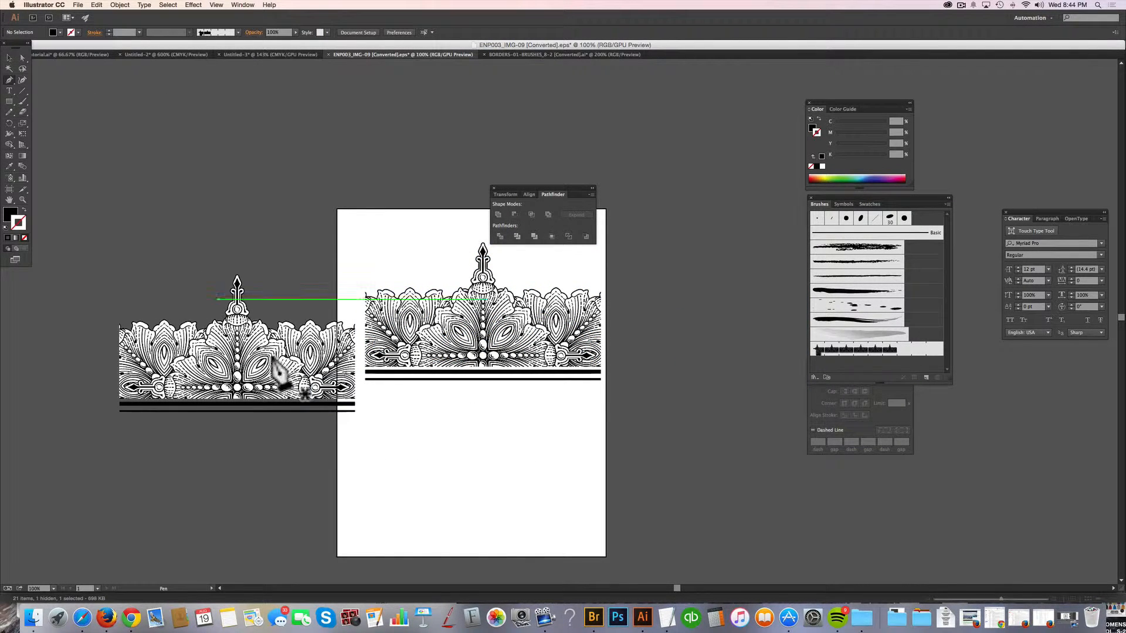
drag(352, 505, 375, 489)
drag(495, 424, 543, 426)
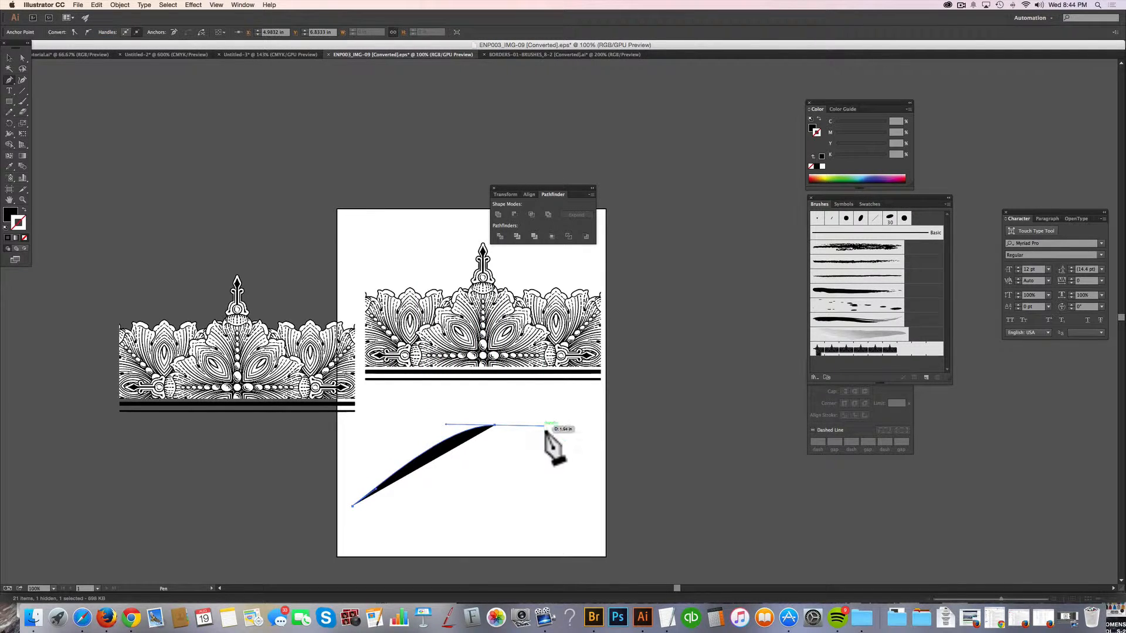
drag(656, 521, 748, 538)
click(832, 484)
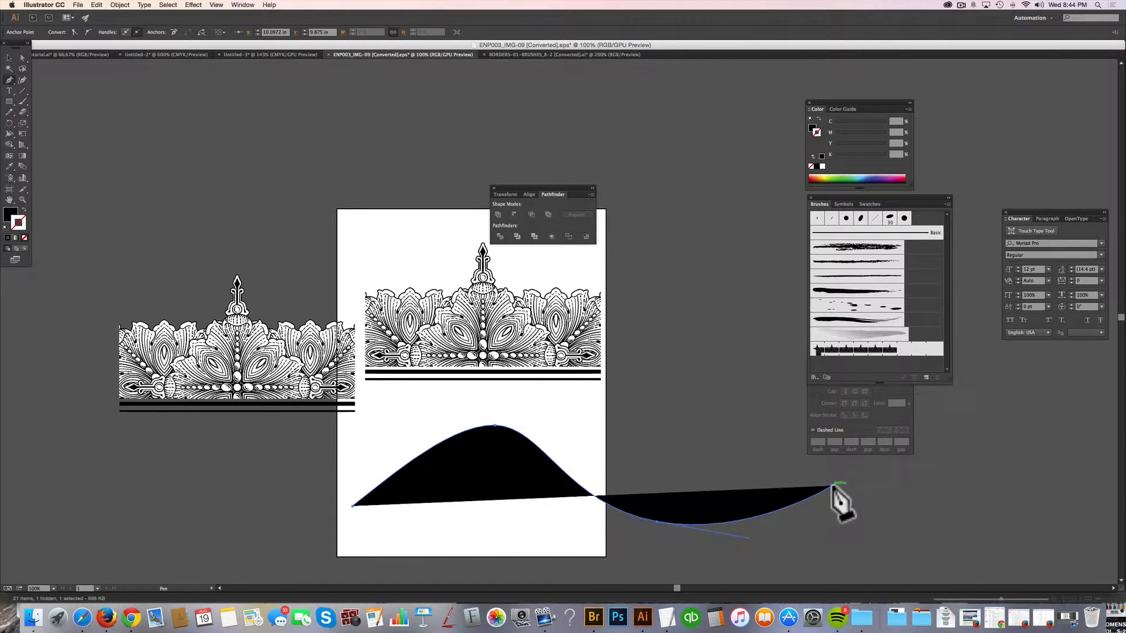
click(23, 209)
key(super)
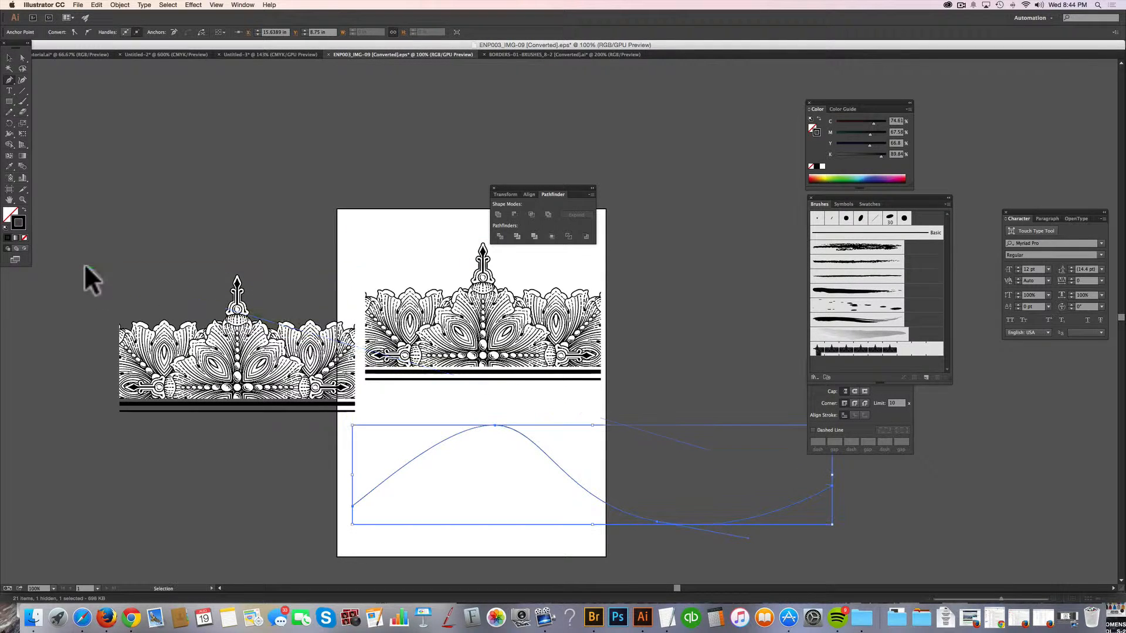
click(9, 58)
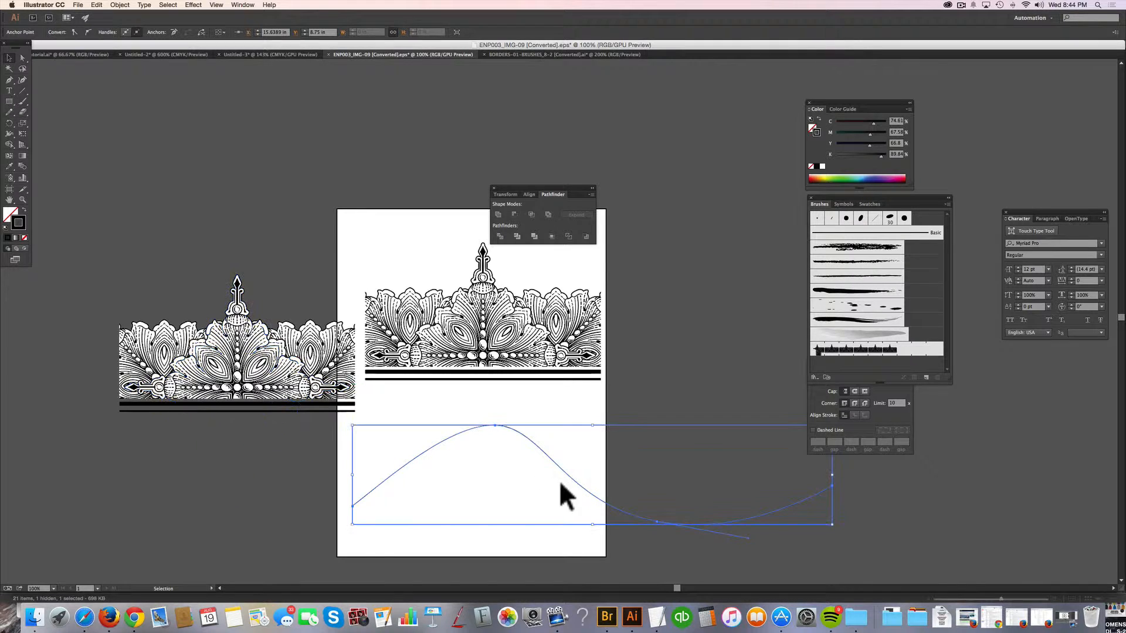
click(455, 516)
Scale the wavy path up proportionally from its centre to about 36.1 in wide and 7.5 in high.
drag(489, 554, 437, 375)
click(501, 467)
drag(502, 502, 423, 244)
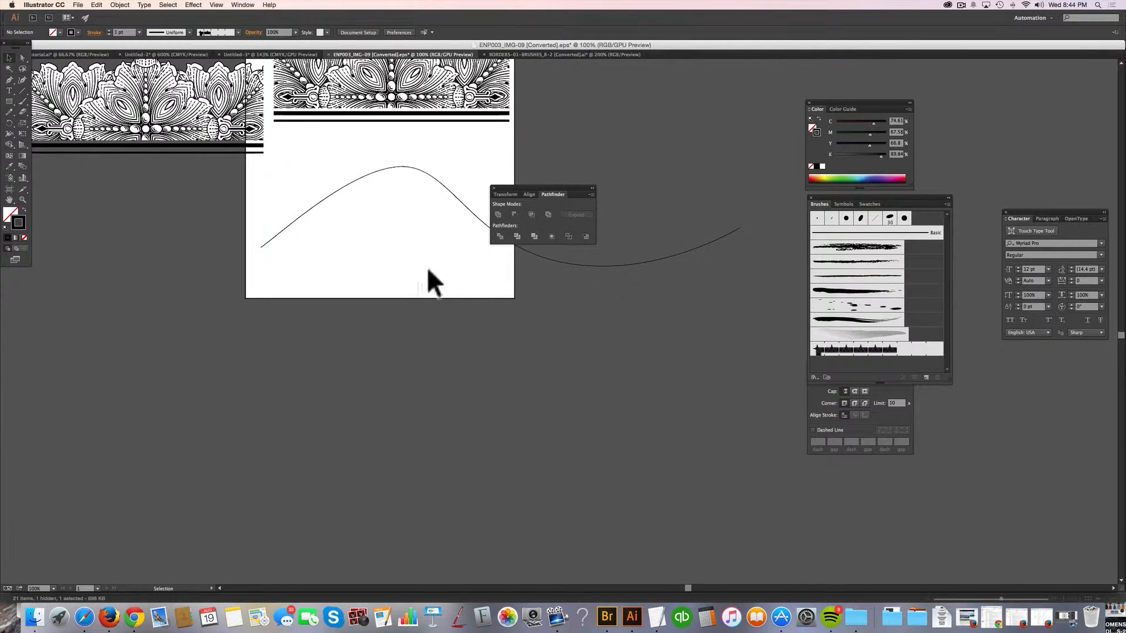
click(499, 244)
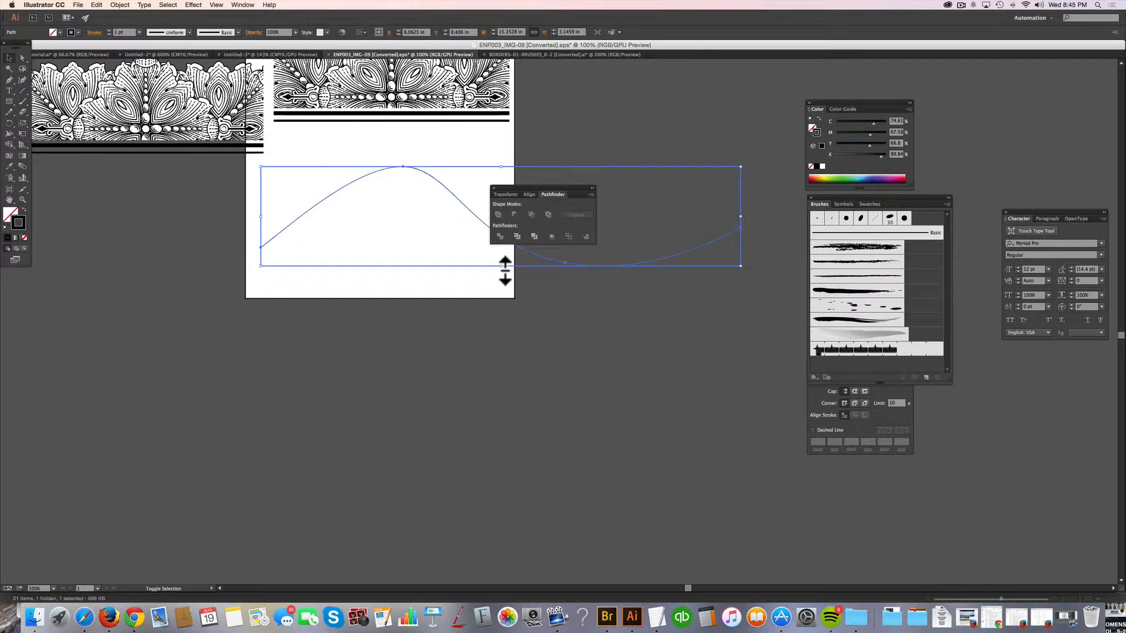
drag(505, 268, 498, 403)
click(516, 476)
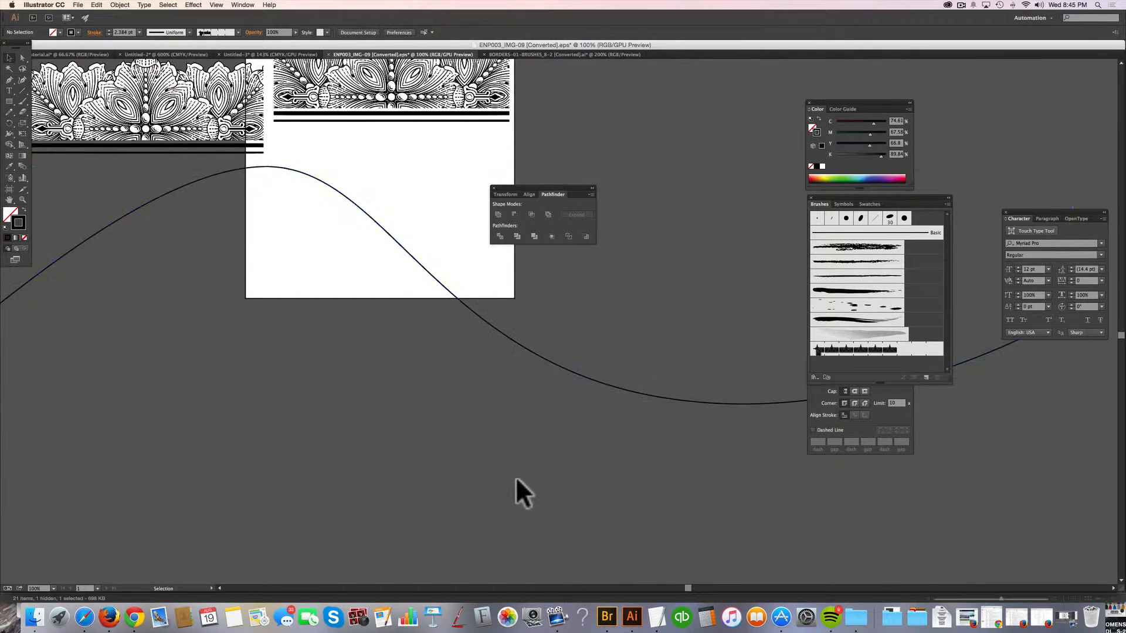
Apply Pattern Brush 1 to the enlarged wavy path and deselect it.
mouse_move(528, 475)
mouse_down()
mouse_move(541, 531)
mouse_move(523, 318)
mouse_up()
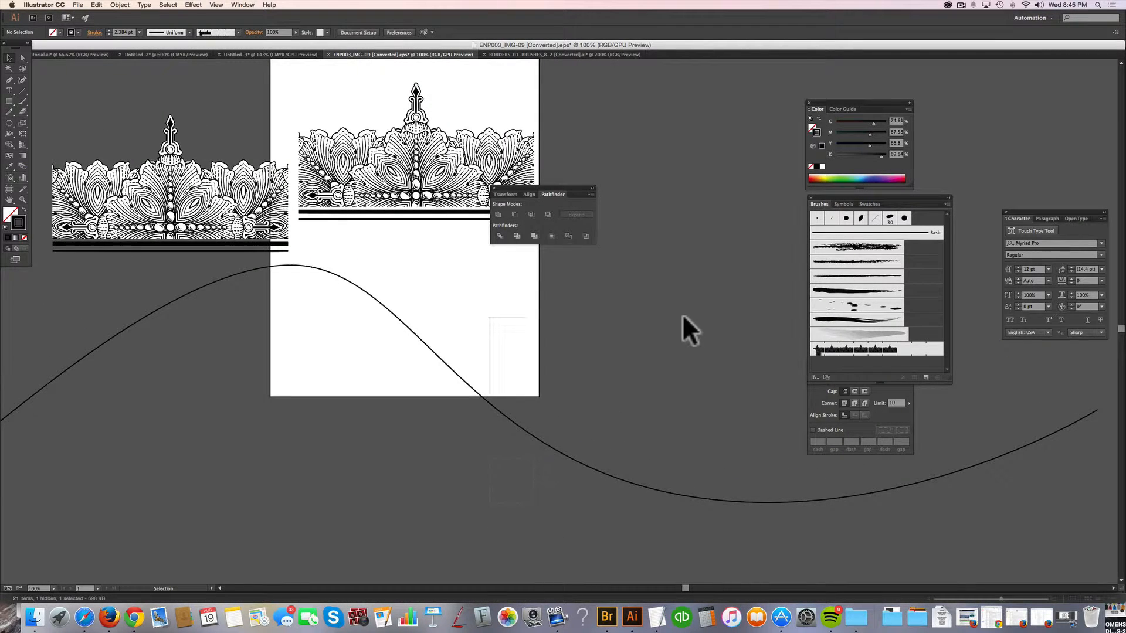
click(913, 350)
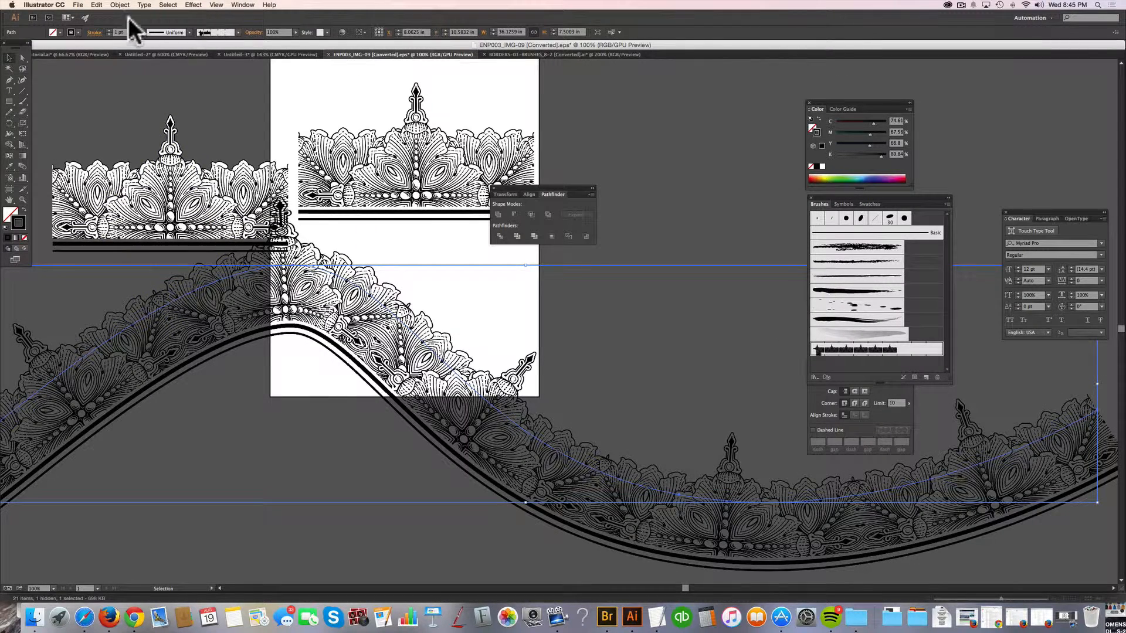
click(175, 82)
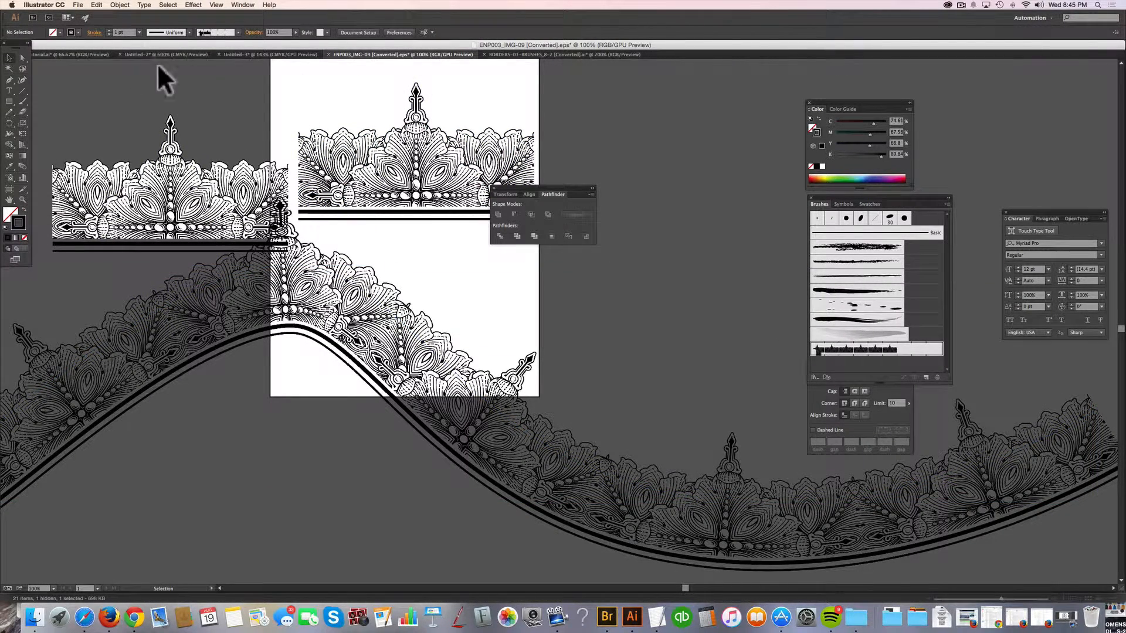
Enlarge the artboard to about 38.5 by 18.3 in so that it covers both tiles and the whole curved border.
click(8, 189)
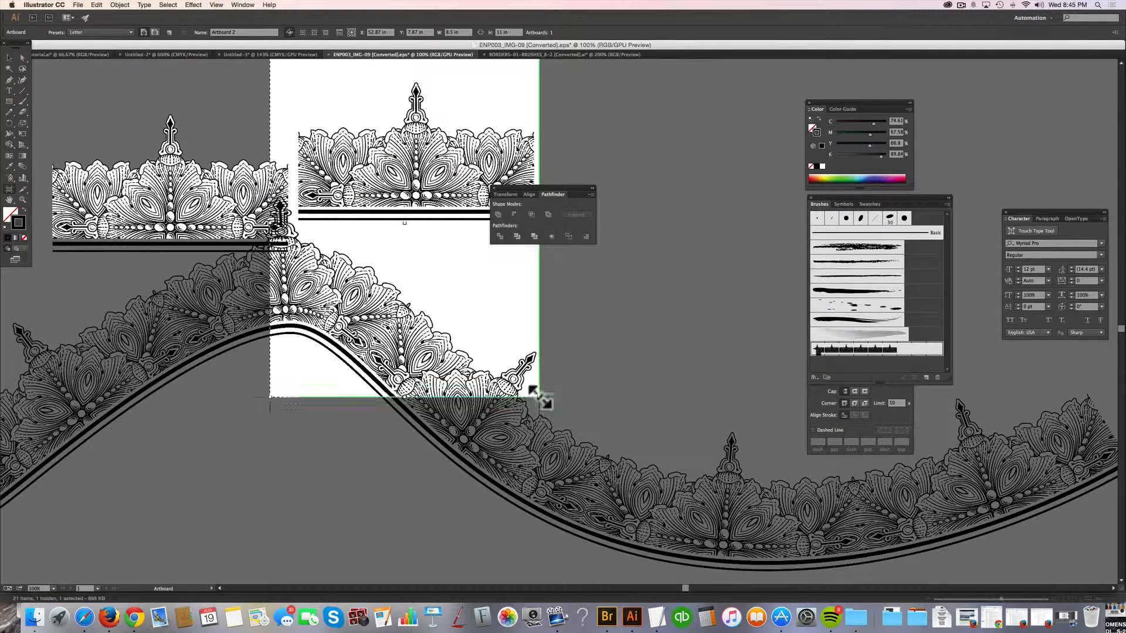
drag(539, 397, 1116, 544)
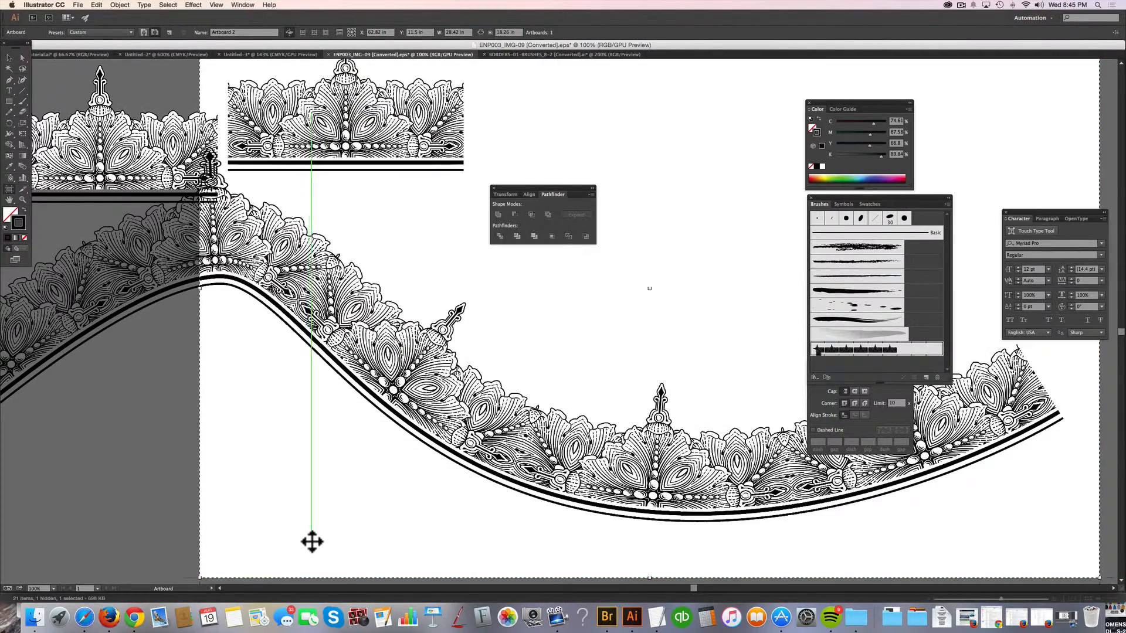
drag(201, 288, 5, 296)
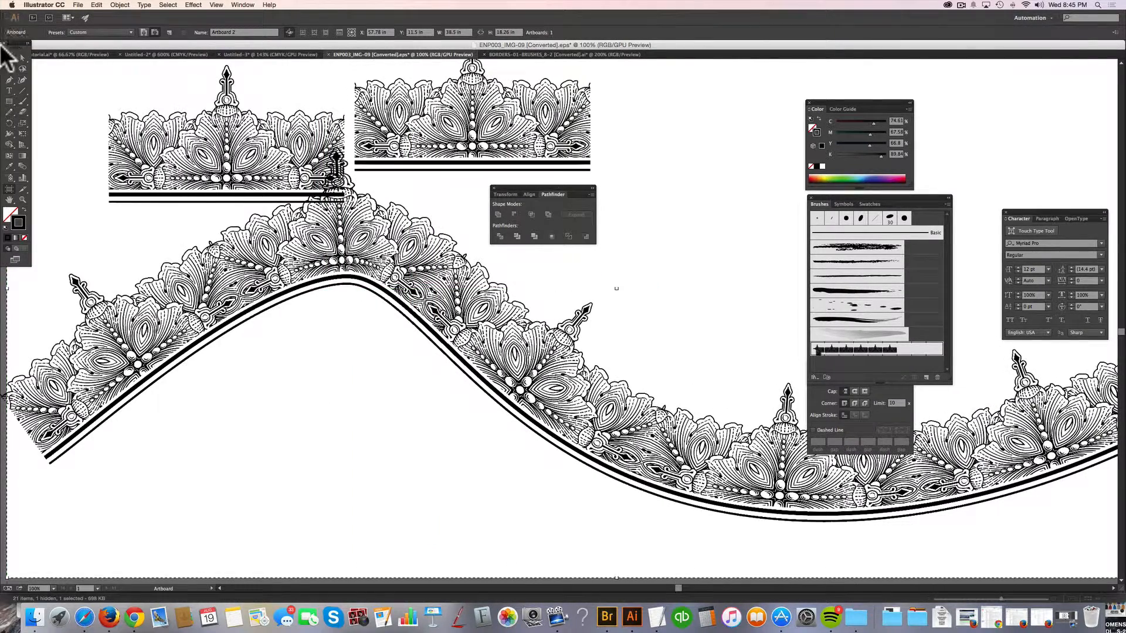
click(10, 56)
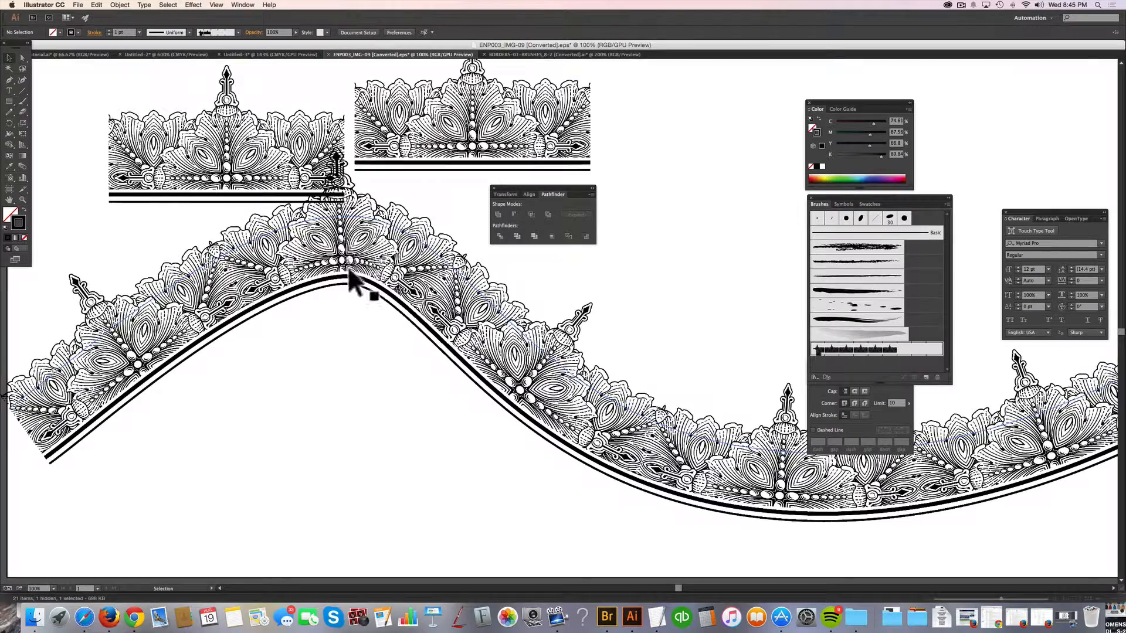
Set the inner corner tile of Pattern Brush 1 to Auto-Sliced and apply the change to existing strokes.
drag(447, 344, 352, 384)
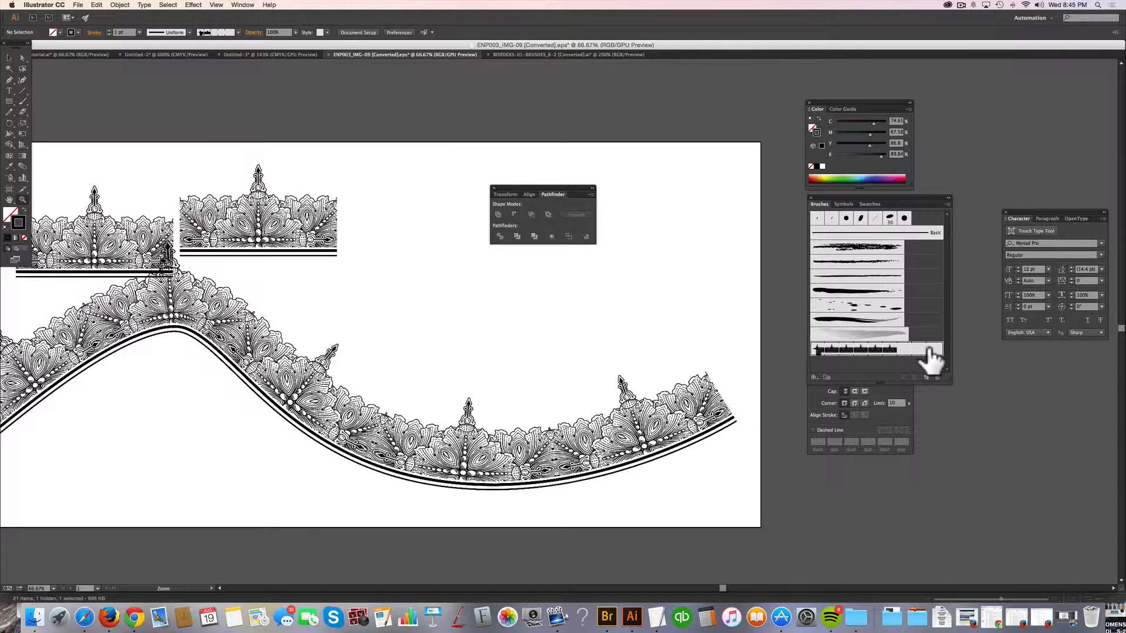
double_click(932, 351)
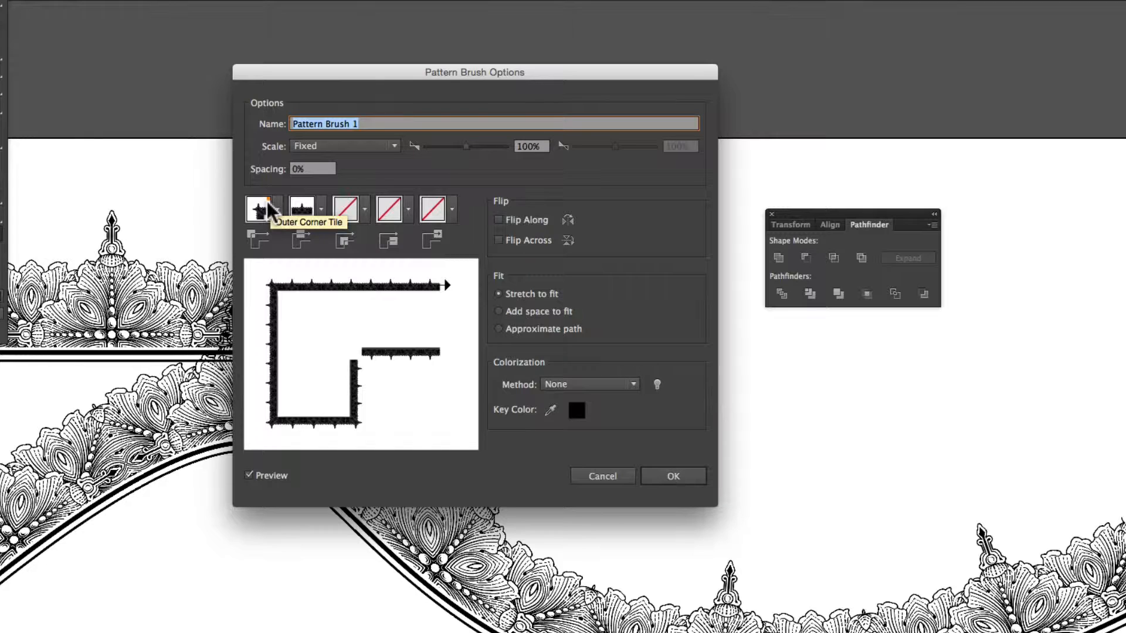
click(363, 210)
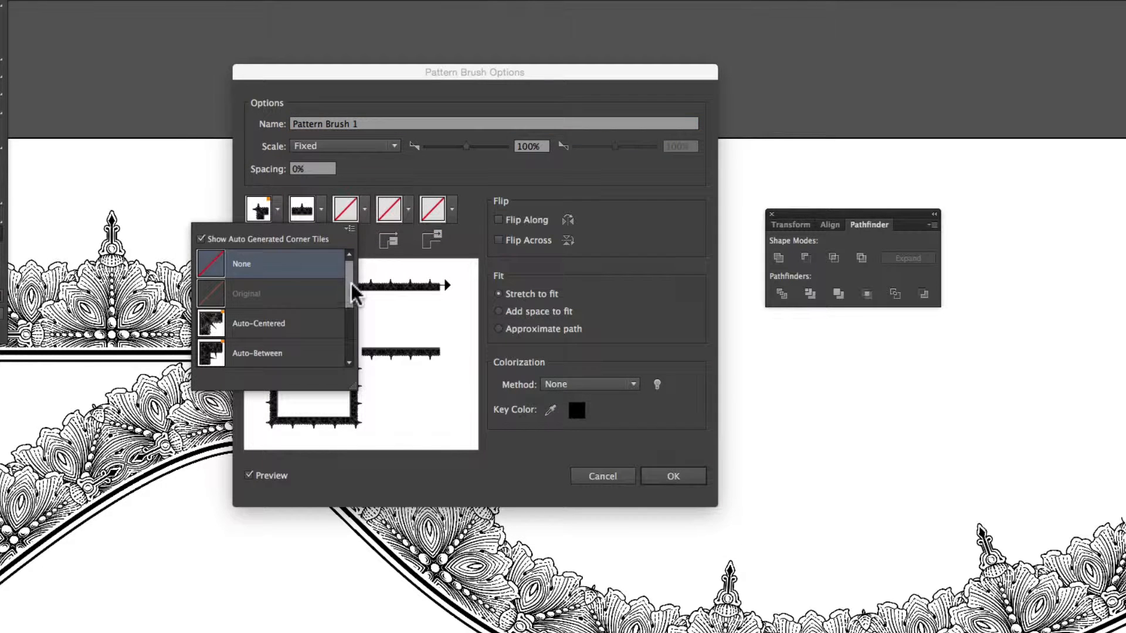
drag(352, 276, 349, 298)
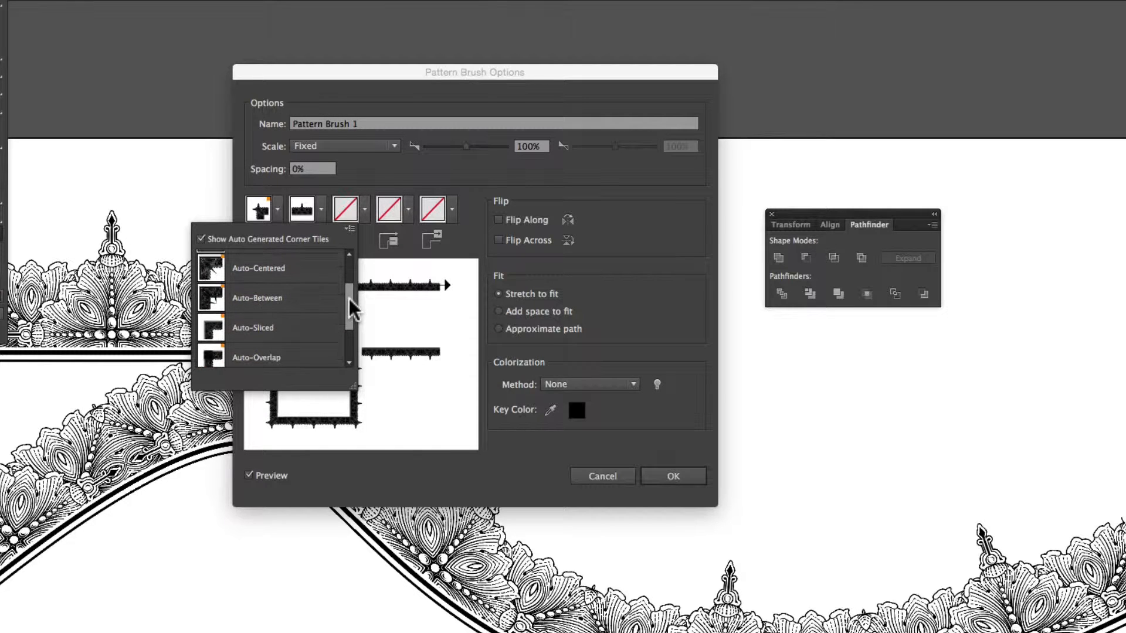
click(264, 329)
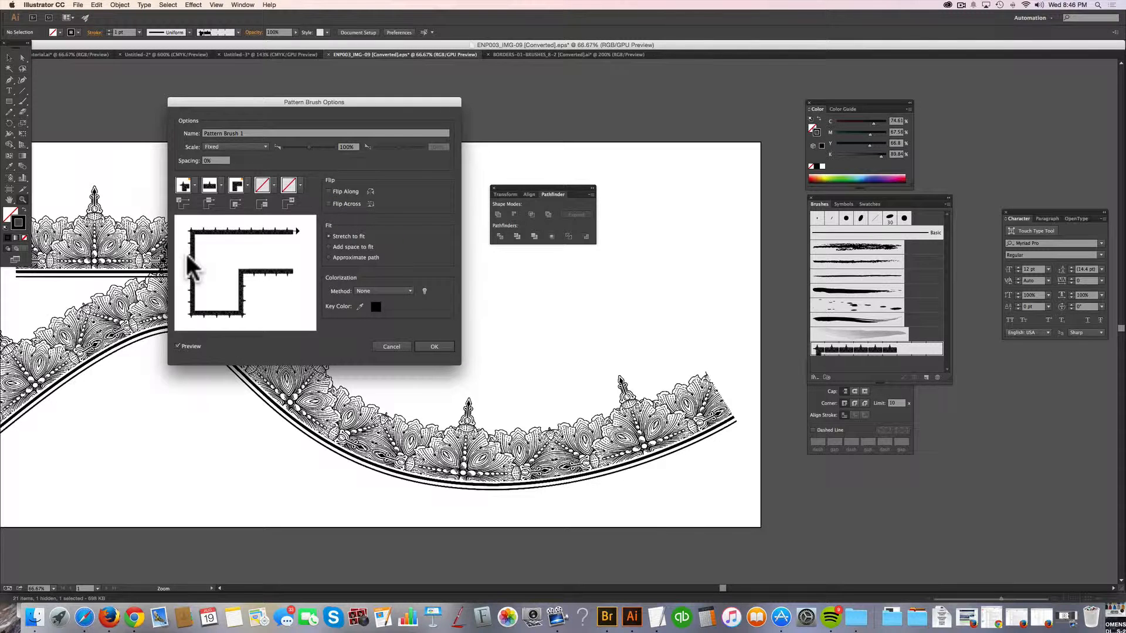
click(435, 347)
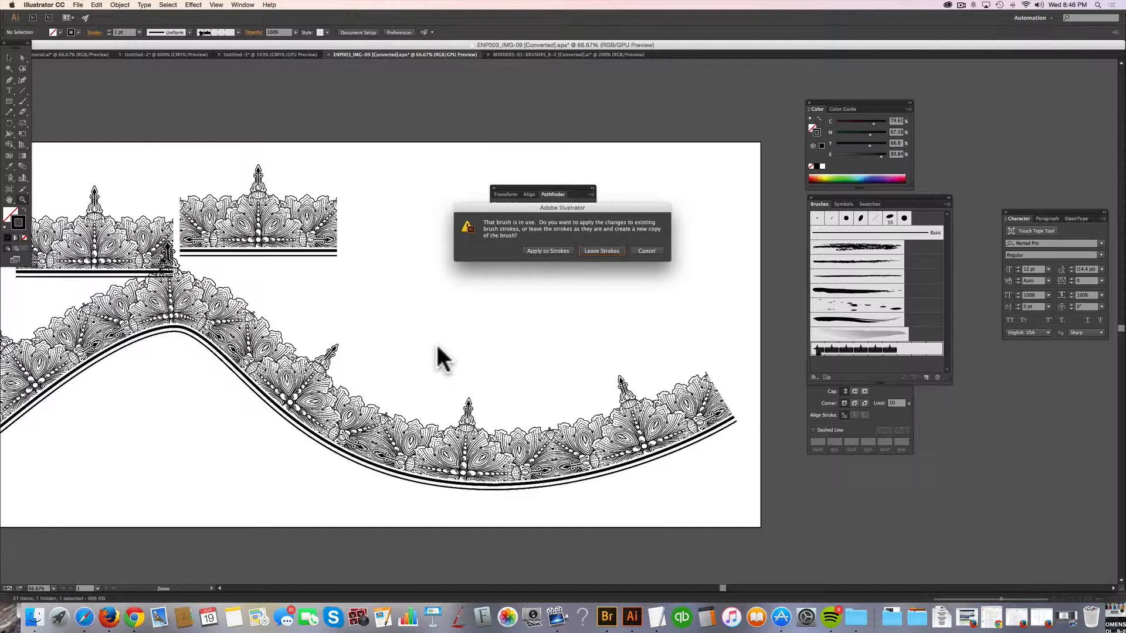
click(562, 249)
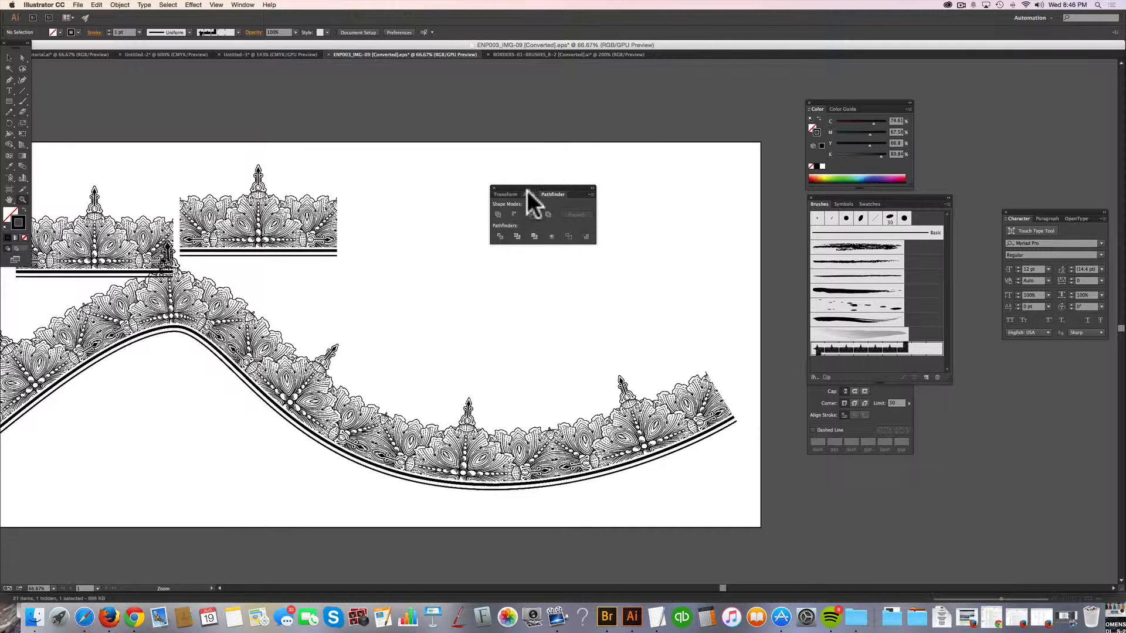
Move the Pathfinder controls off the artboard and extend the artboard's upper edge to more than double its height.
drag(528, 187, 716, 84)
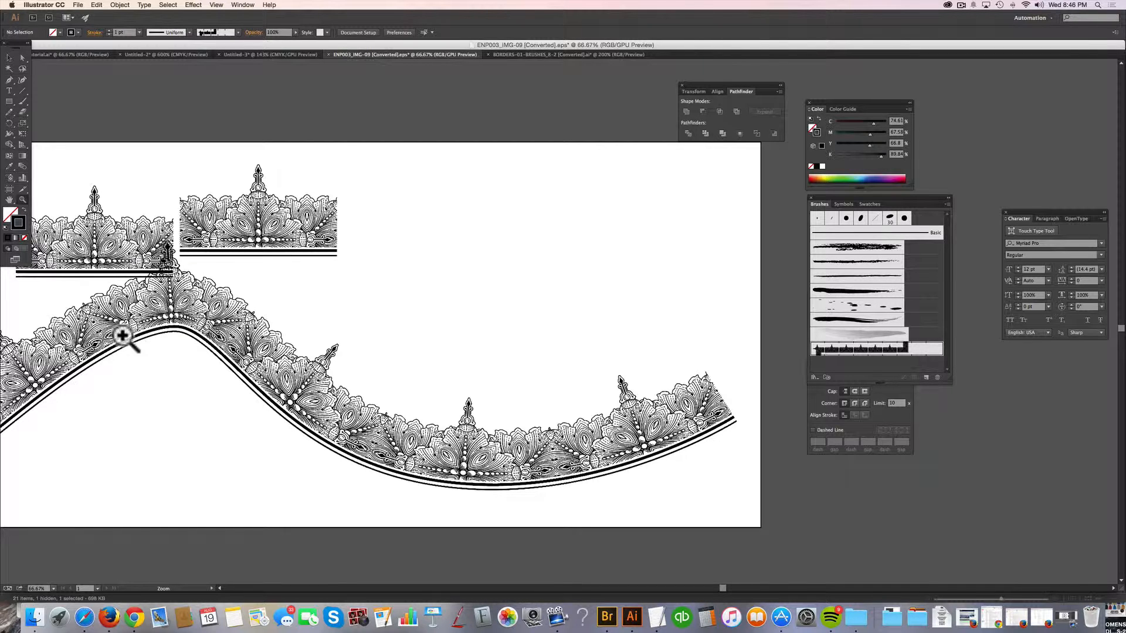
alt+click(468, 265)
alt+click(499, 328)
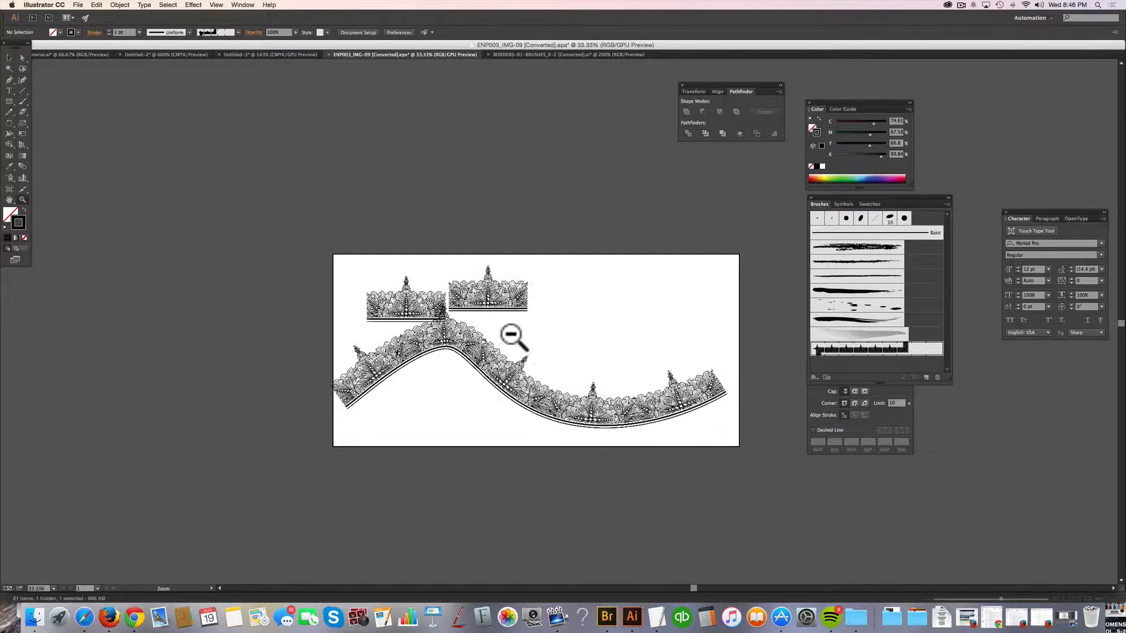
drag(575, 350, 455, 386)
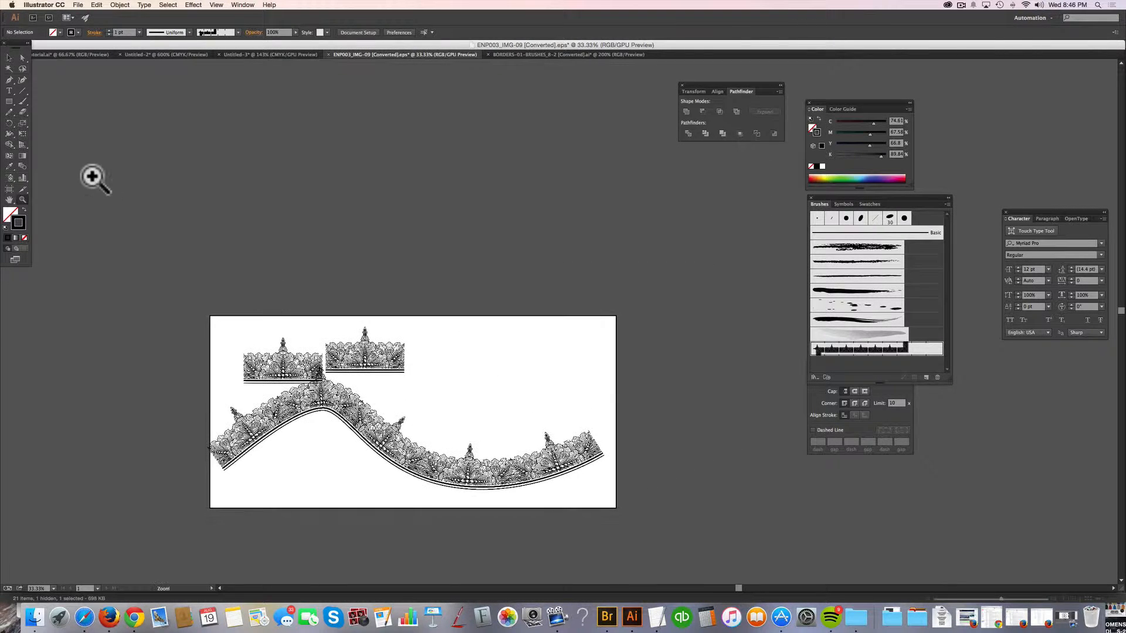
click(9, 189)
drag(416, 316, 435, 76)
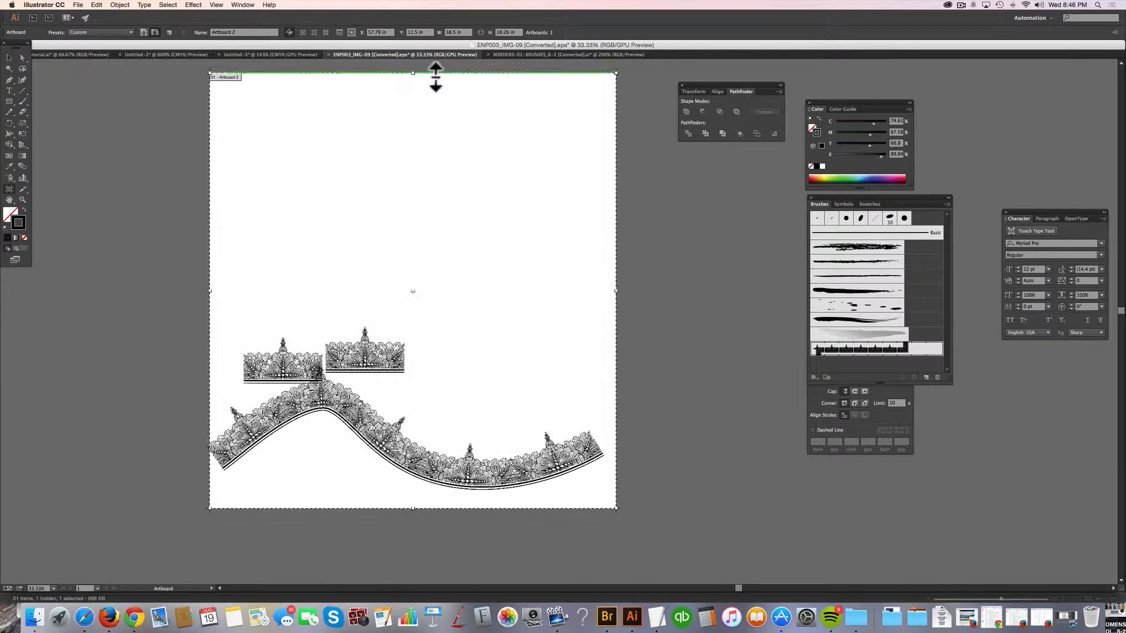
Draw a rectangle about 17.9 by 23.1 in above the tiles and apply Pattern Brush 1 to it.
click(9, 58)
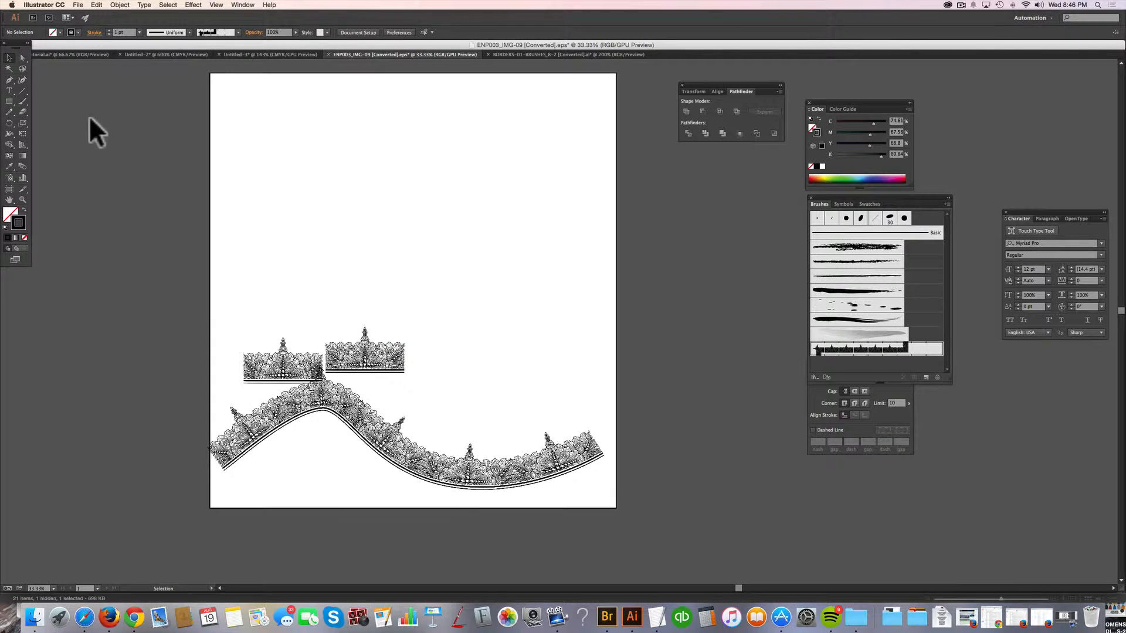
click(9, 102)
drag(413, 120, 602, 364)
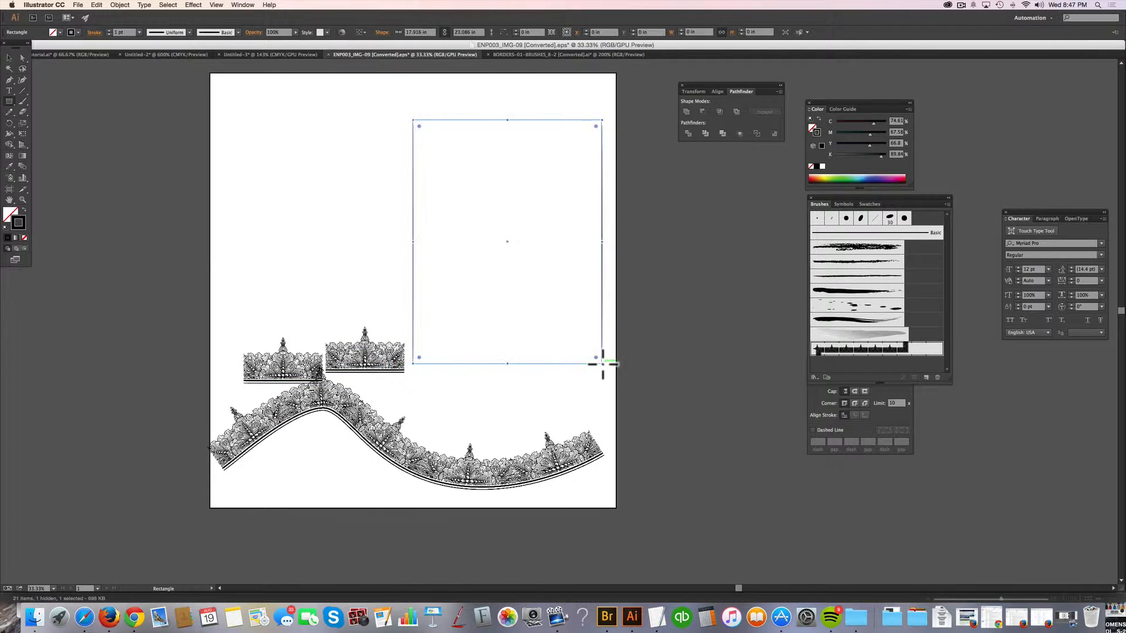
click(927, 350)
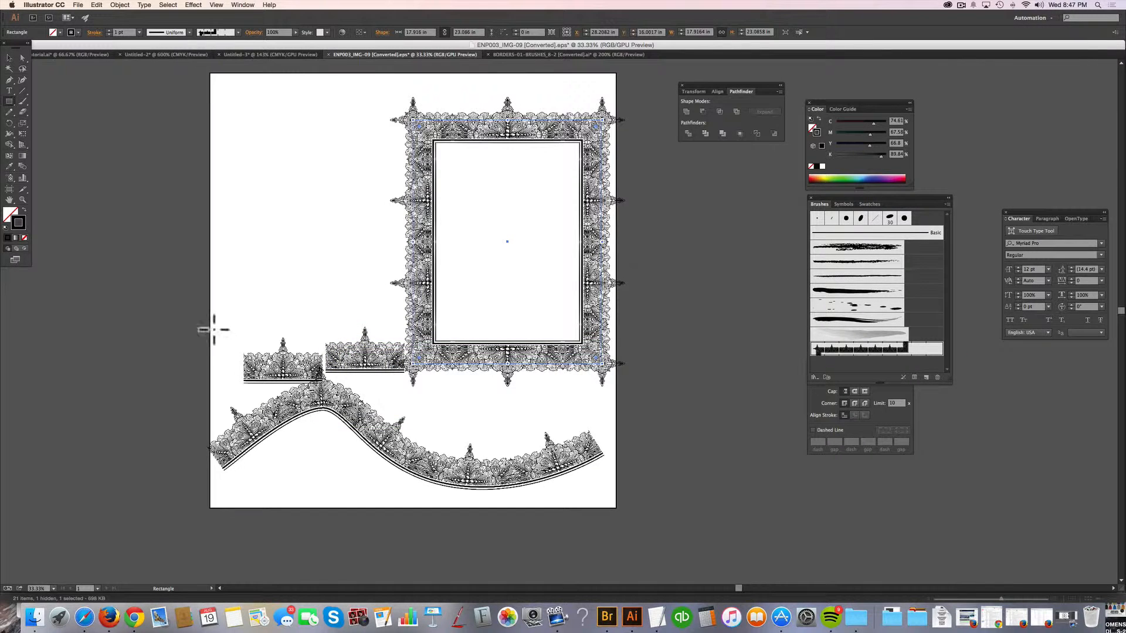
Switch the document to CPU preview and inspect the rectangular border frame at 50% zoom.
click(217, 6)
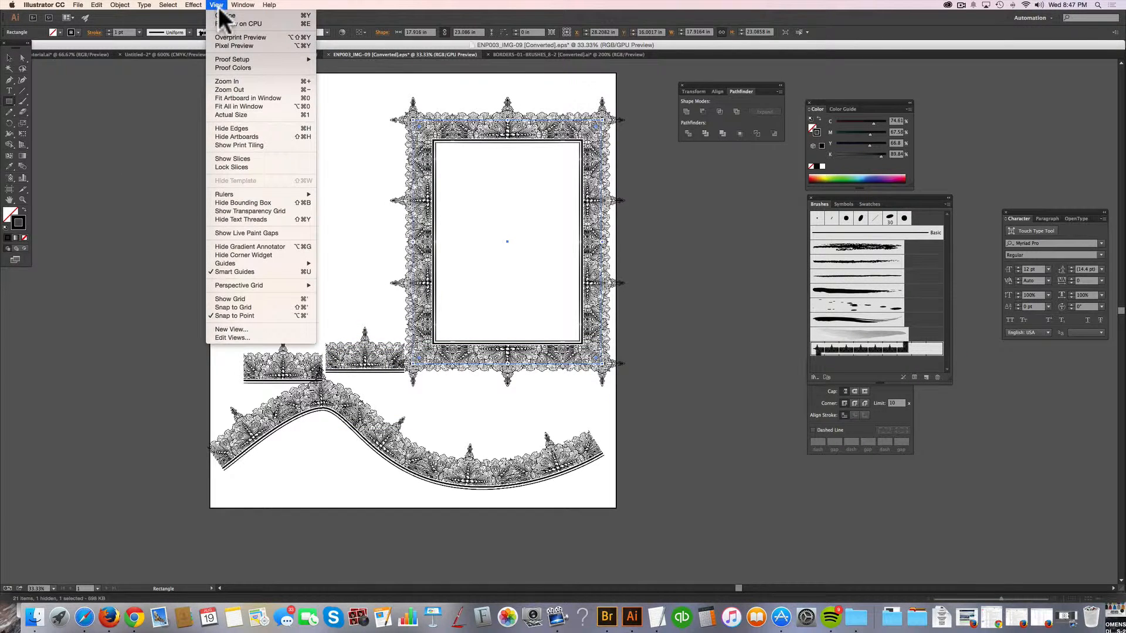
click(221, 23)
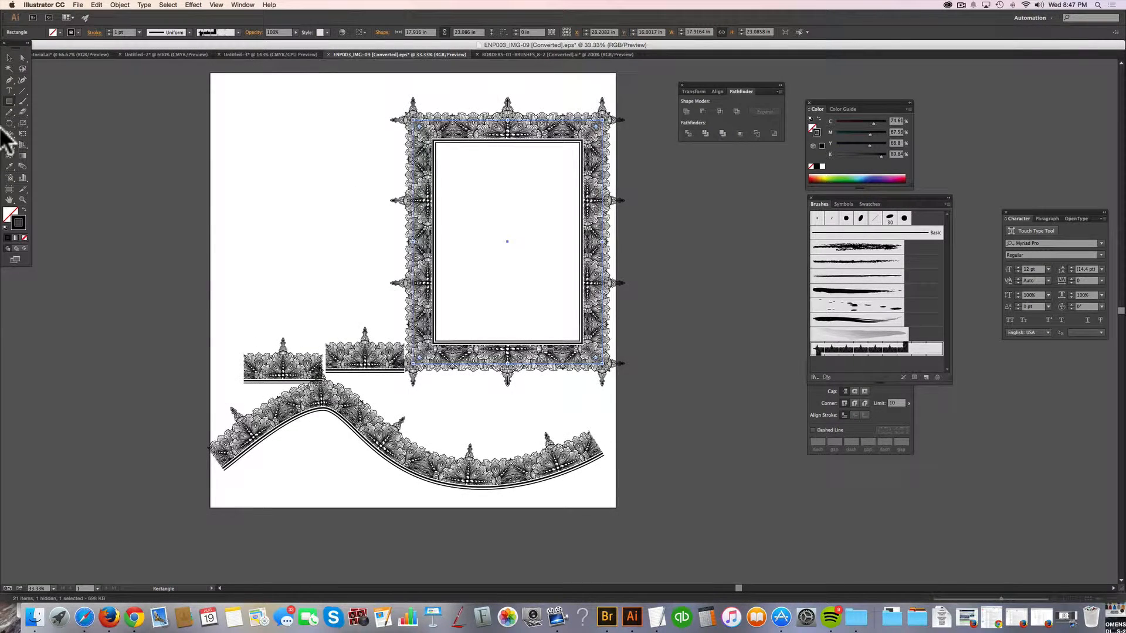
click(23, 200)
click(513, 322)
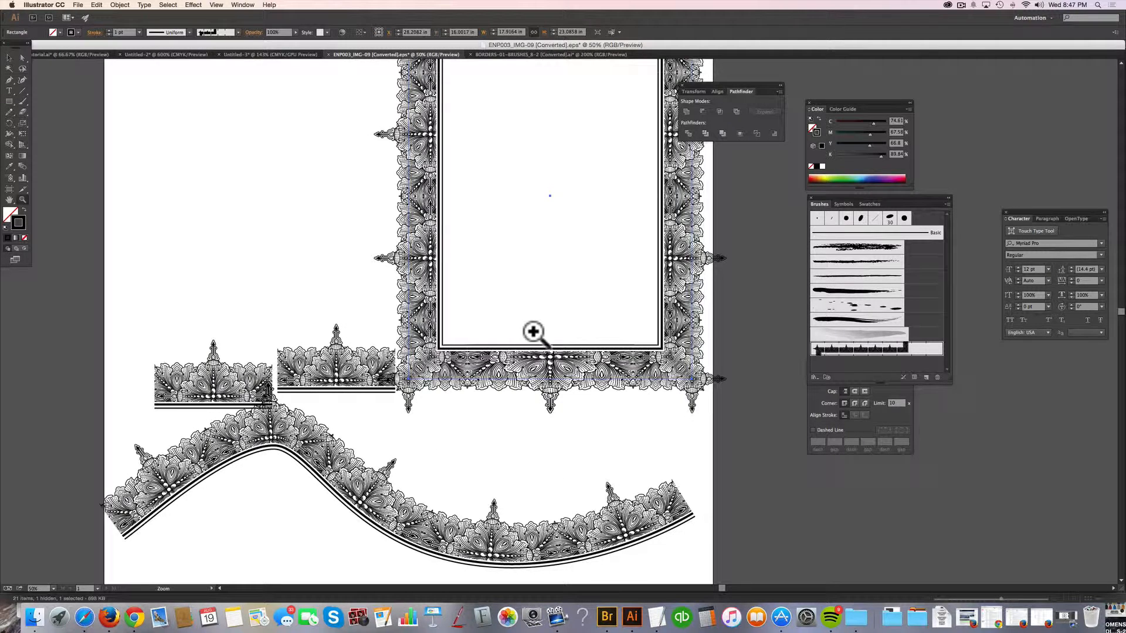
drag(533, 332, 461, 404)
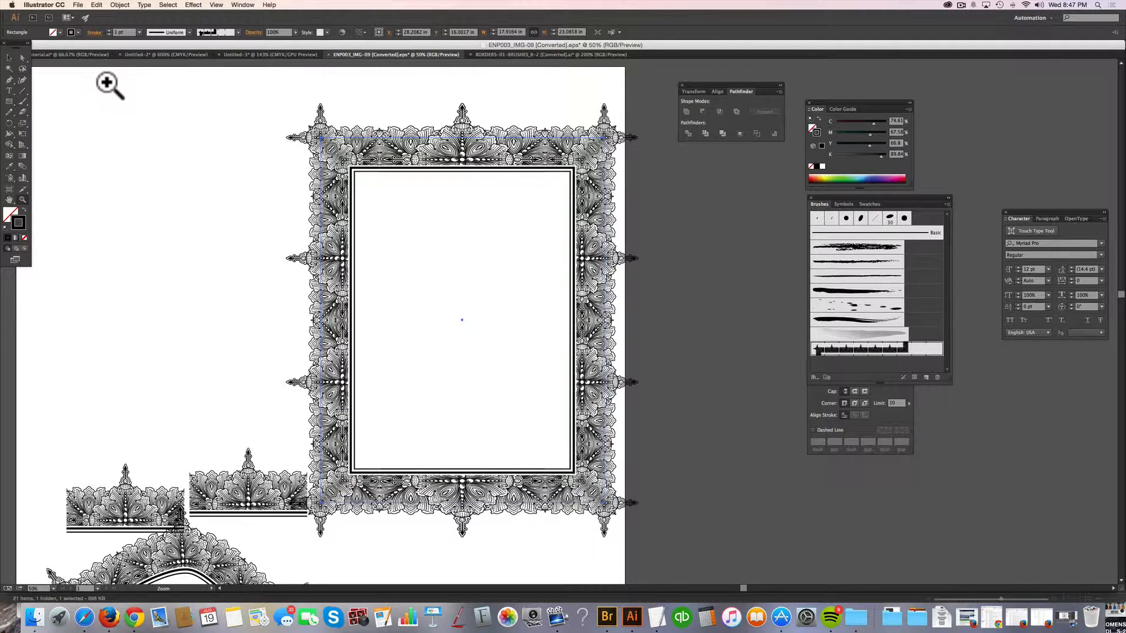
Move both tiles and the curved border together down and away from the rectangular frame, leaving them deselected.
click(9, 58)
click(157, 166)
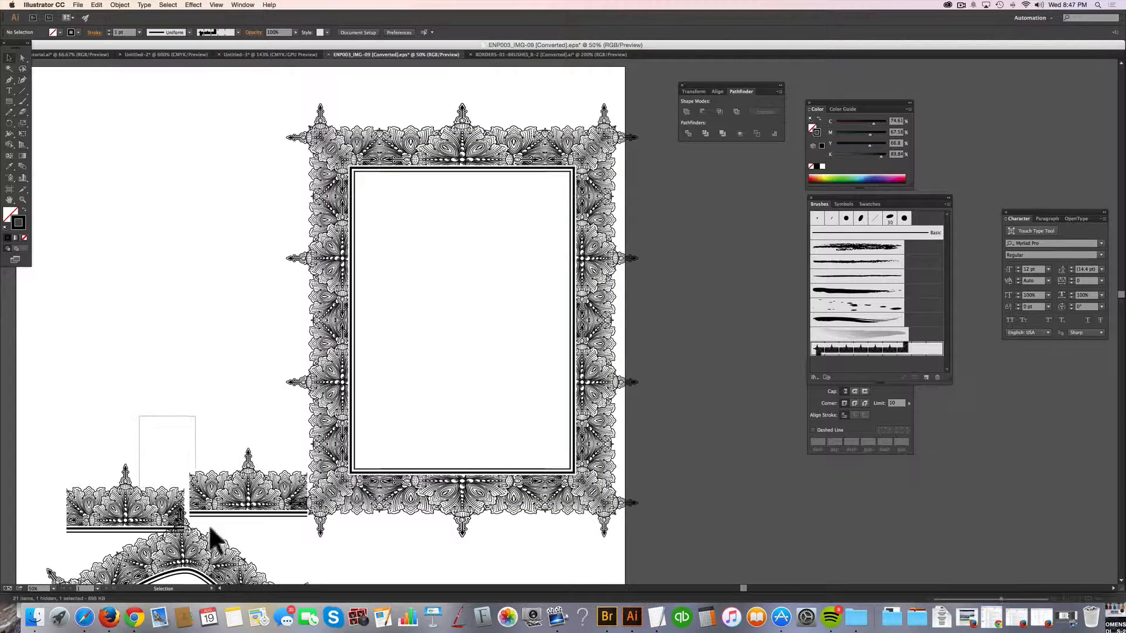
drag(209, 524, 135, 536)
click(220, 406)
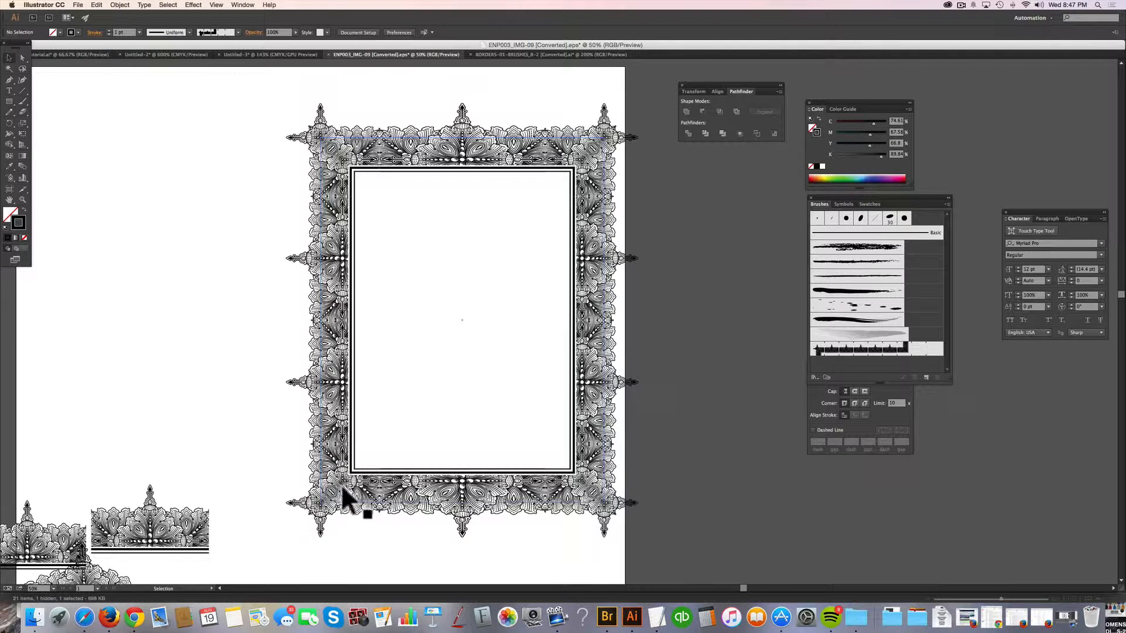
Move the rectangular border frame about 15 in to the right, partly off the artboard, and deselect it.
key(space)
drag(397, 522, 546, 568)
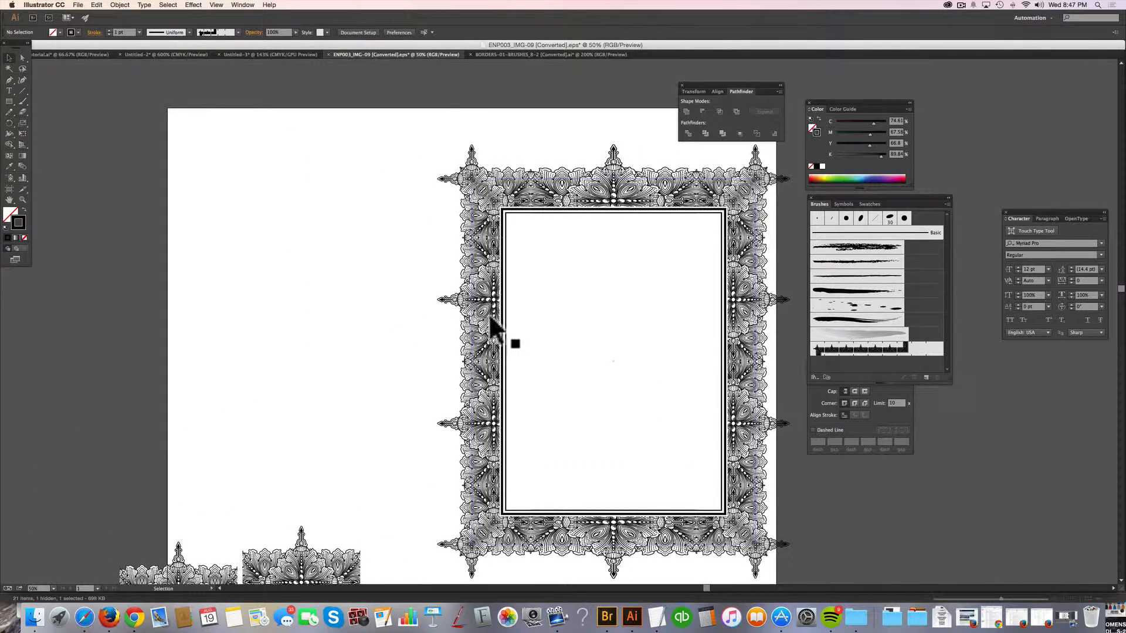
drag(477, 334, 713, 334)
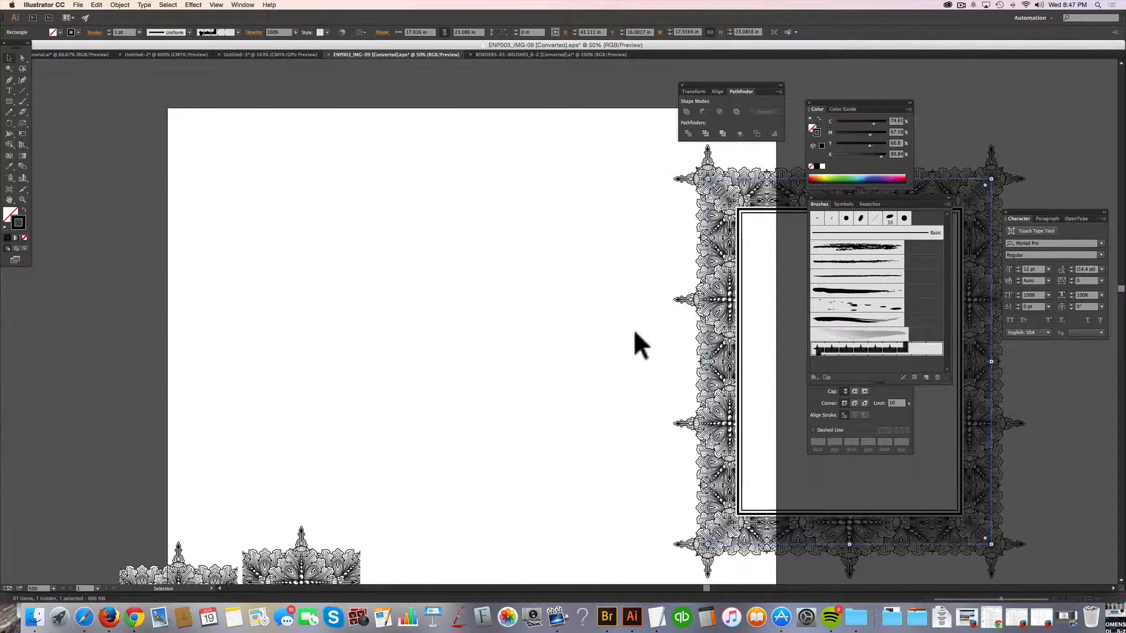
click(634, 332)
Draw an open stepped path of three straight right-angled segments, about 16.1 by 25.2 in overall, with the Pen tool.
click(9, 80)
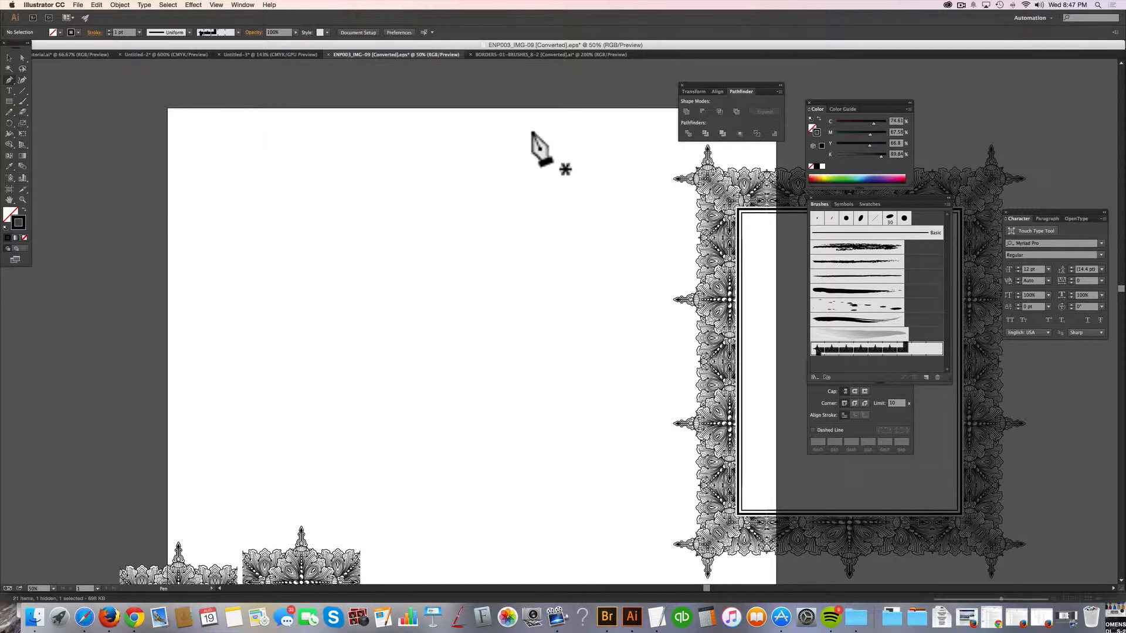
click(566, 138)
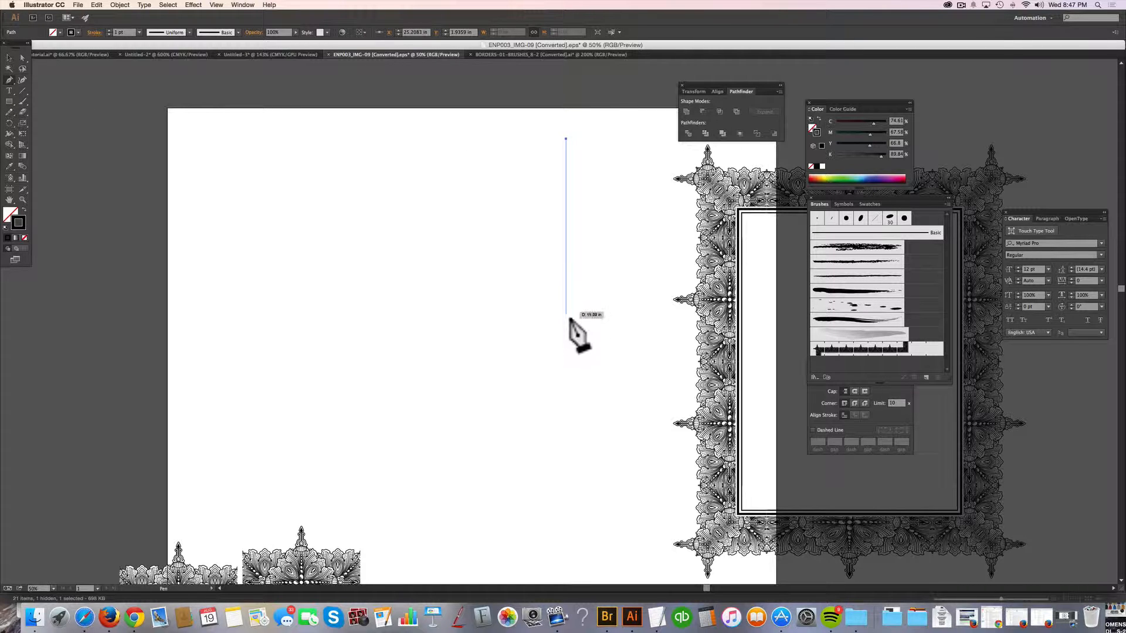
click(566, 348)
click(311, 347)
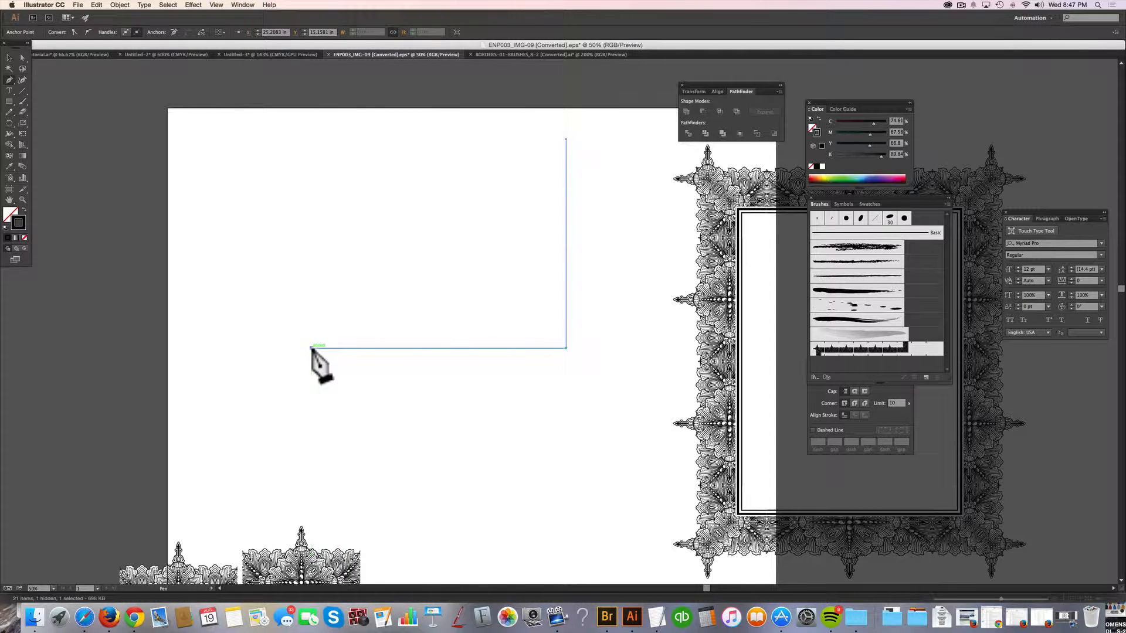
click(311, 538)
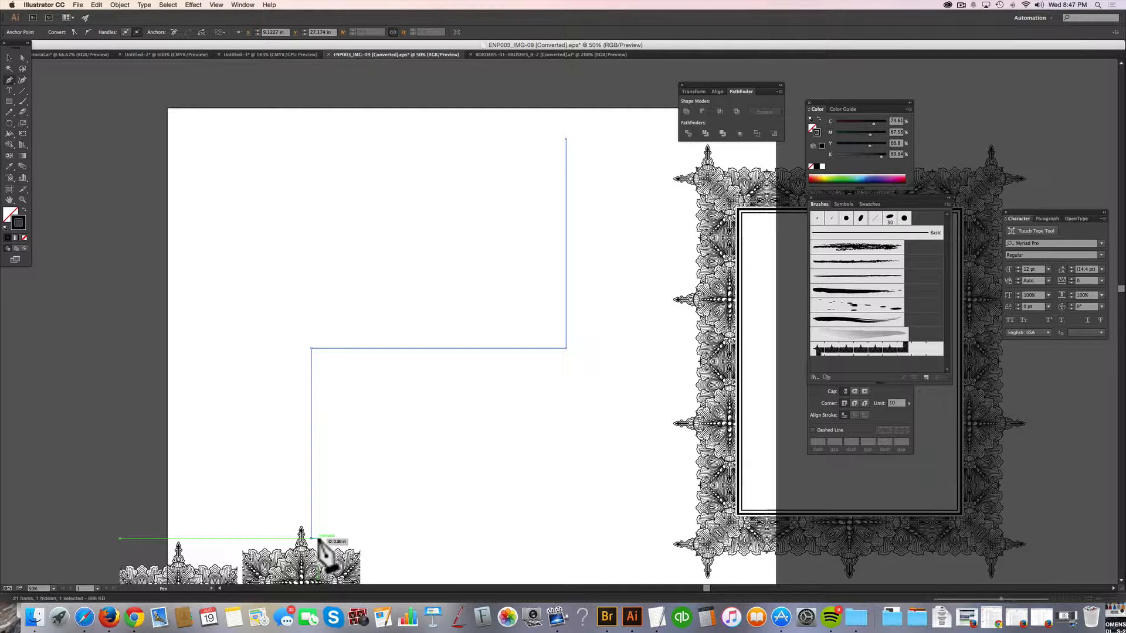
Apply Pattern Brush 1 to the stepped path and deselect it.
click(9, 57)
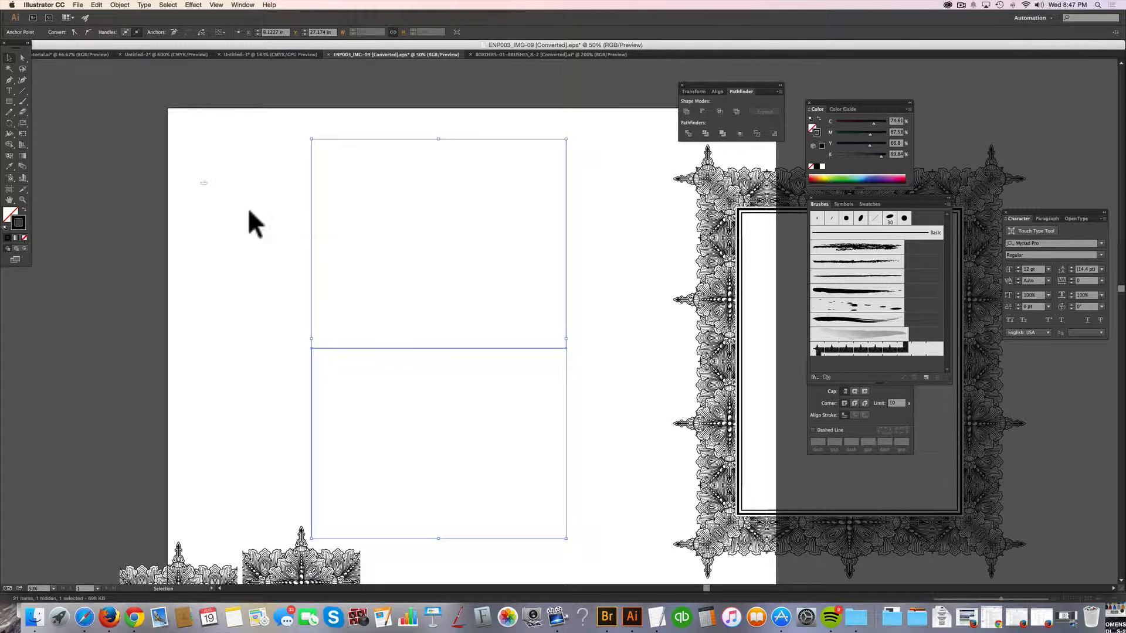
drag(282, 244, 529, 384)
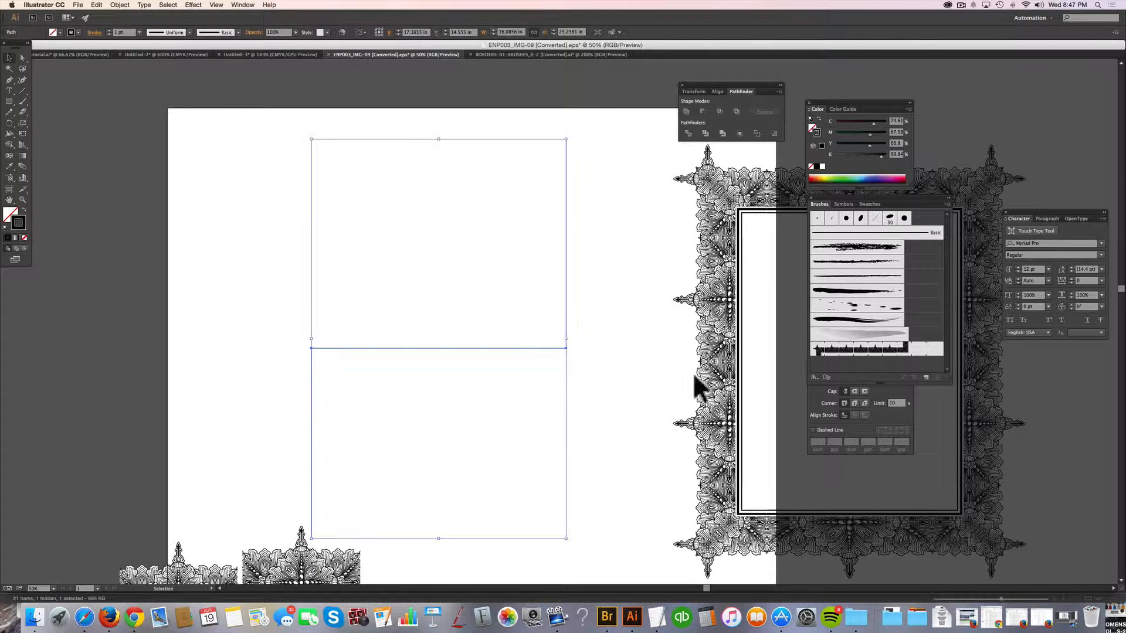
click(926, 349)
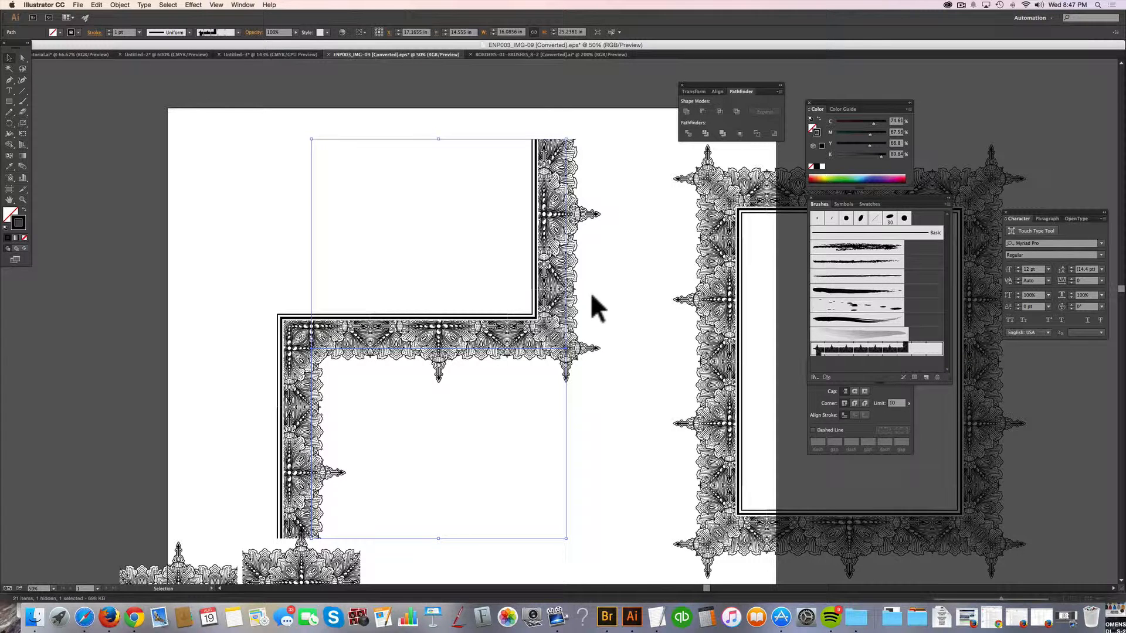
click(171, 249)
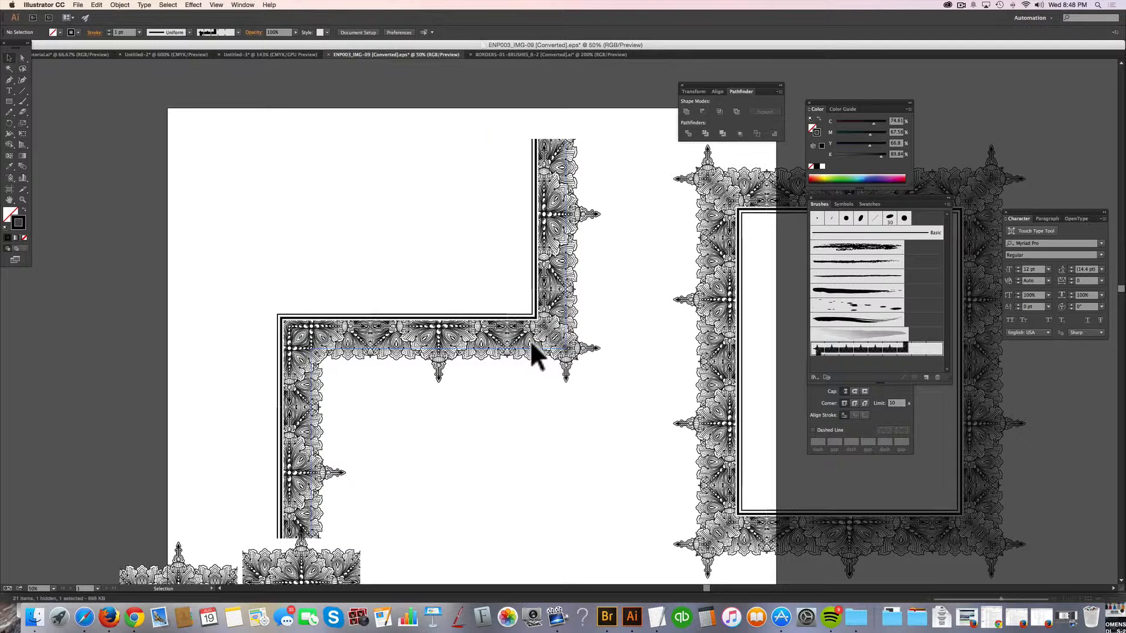
Move the stepped border about 5.9 in left and 2.5 in up, and leave it selected.
drag(530, 344, 438, 303)
click(521, 395)
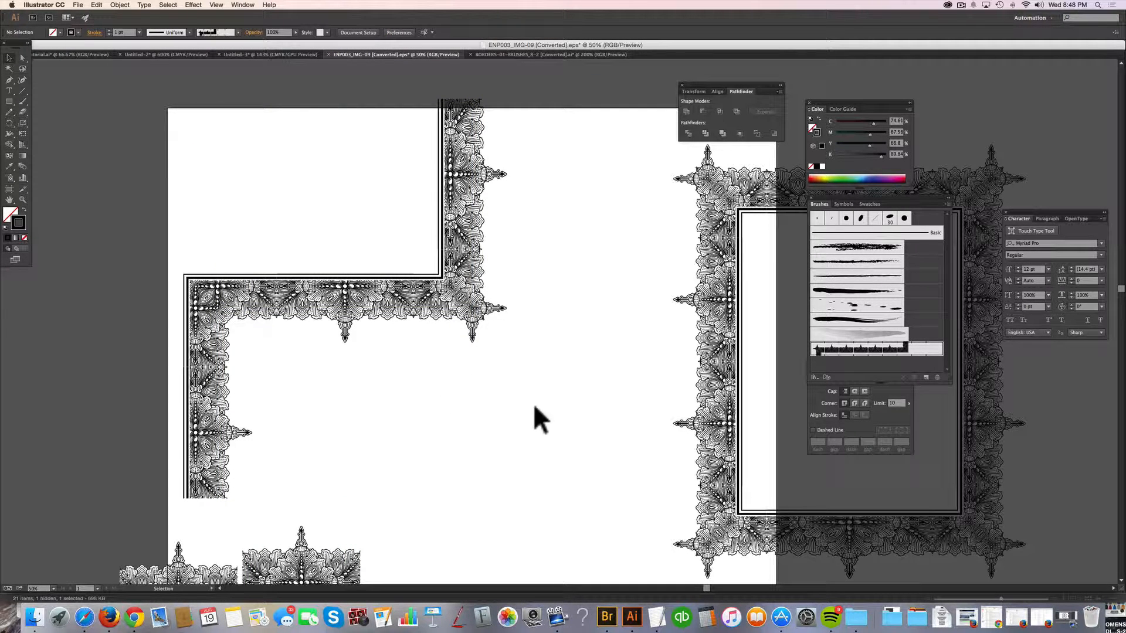
drag(557, 407, 391, 228)
click(608, 305)
drag(610, 326, 377, 251)
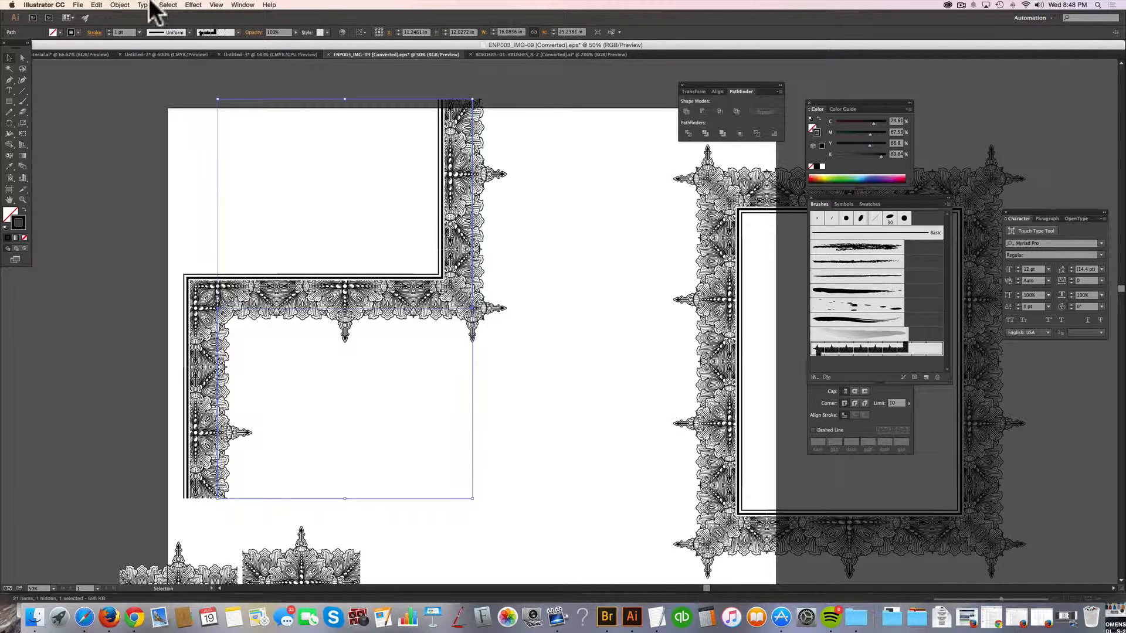
Try a heavier and a 0.75 pt stroke weight on the stepped border, and settle on 0.5 pt.
click(110, 29)
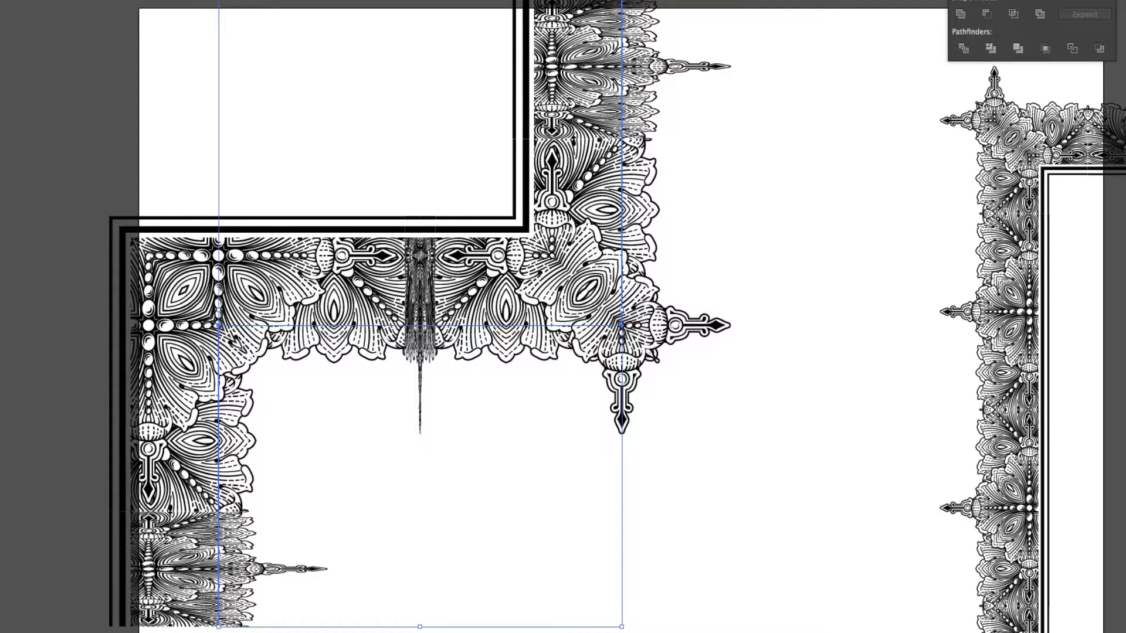
key(Down)
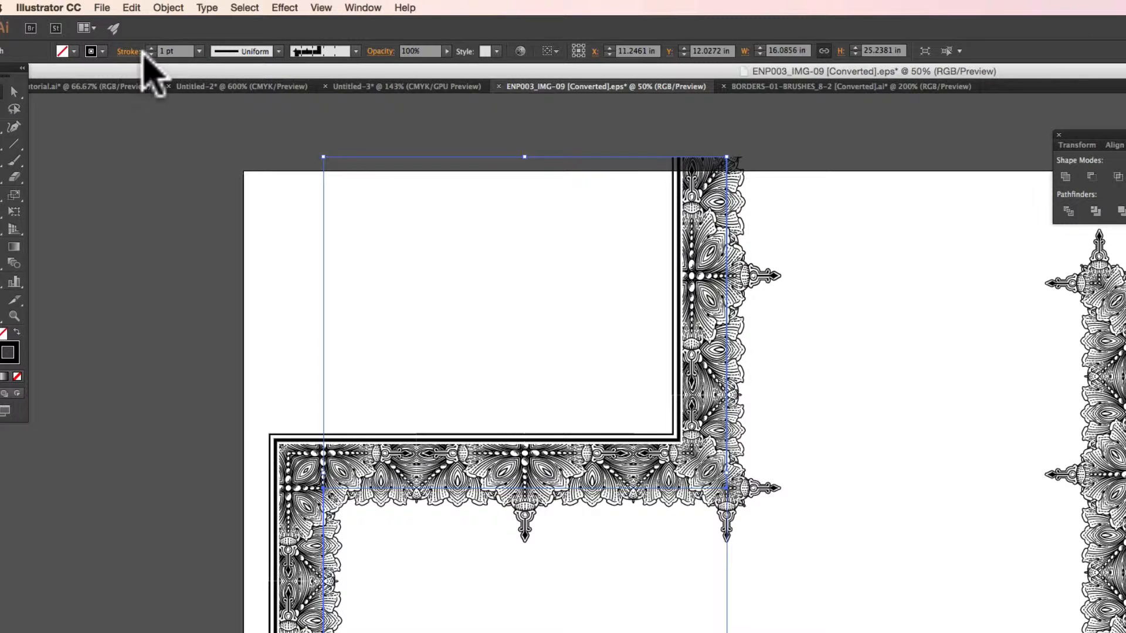
click(198, 51)
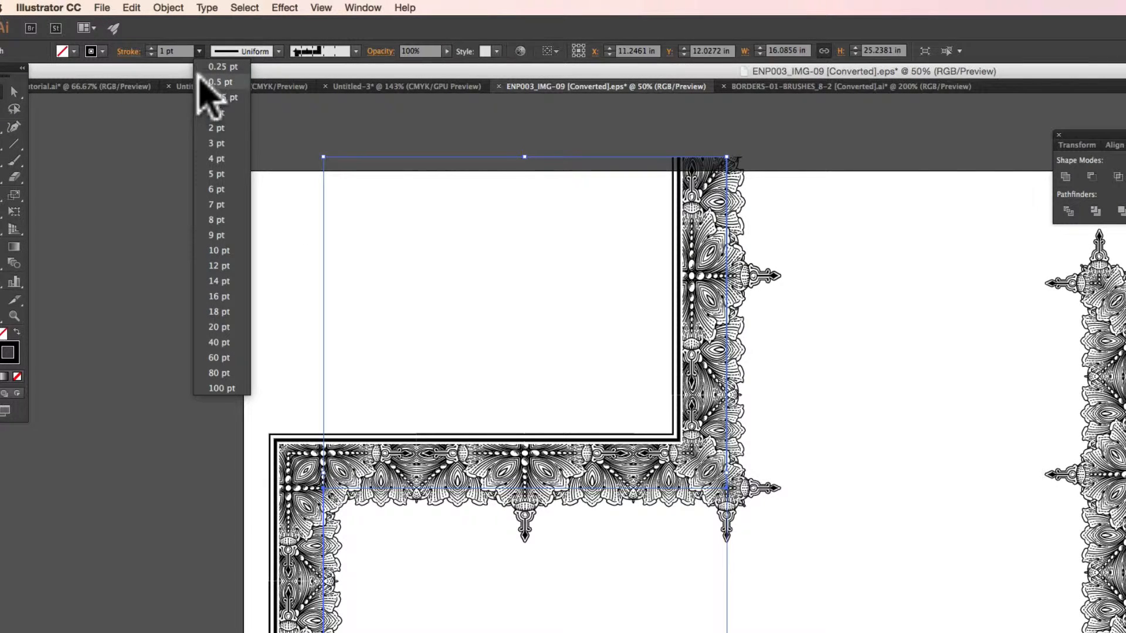
click(206, 97)
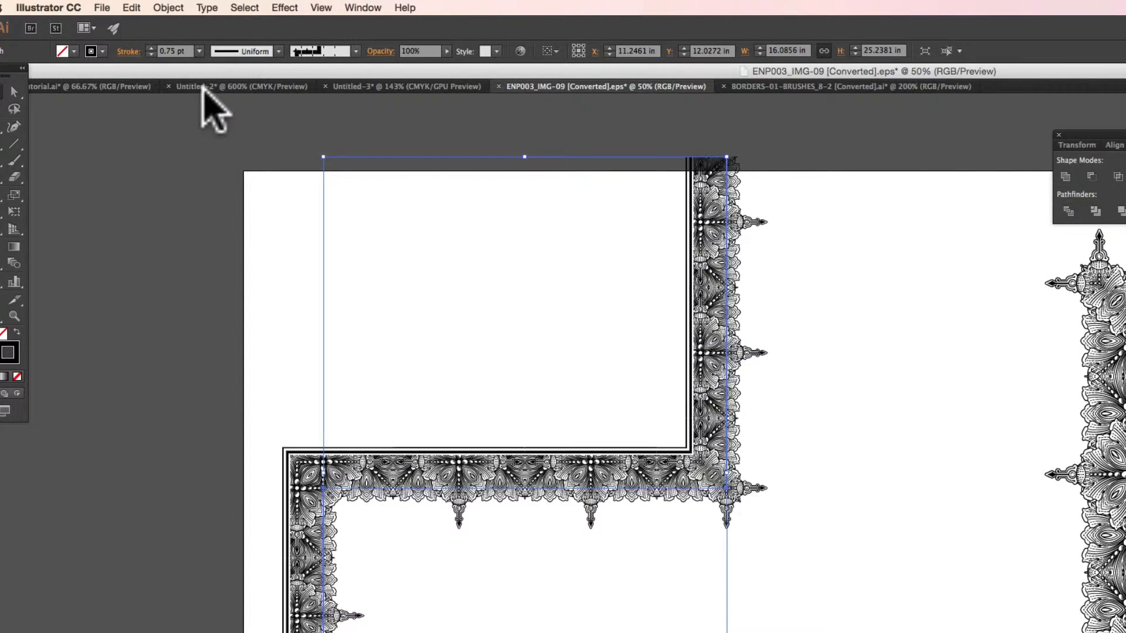
click(199, 51)
click(209, 77)
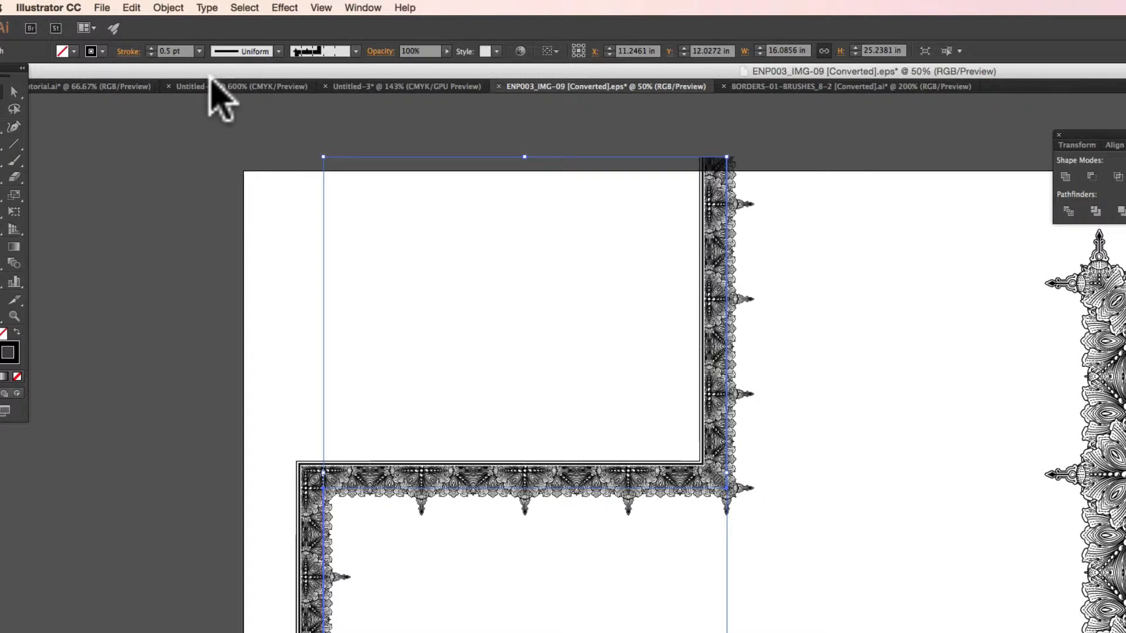
Examine the corners and repeats of the thinner stepped border up close and in overview.
click(14, 316)
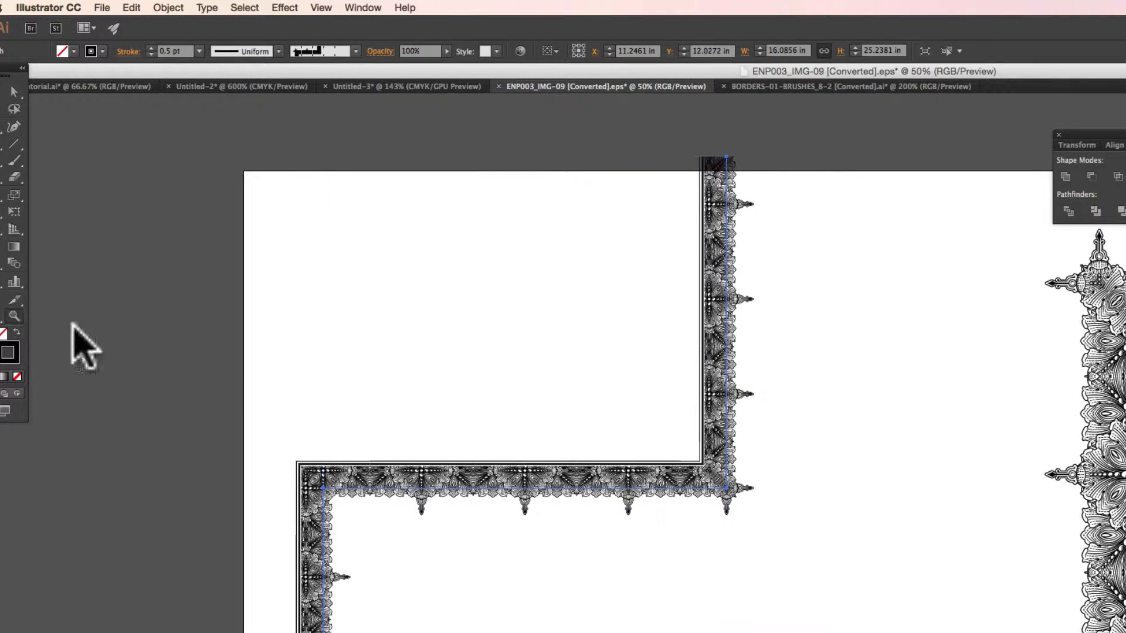
click(699, 499)
click(856, 473)
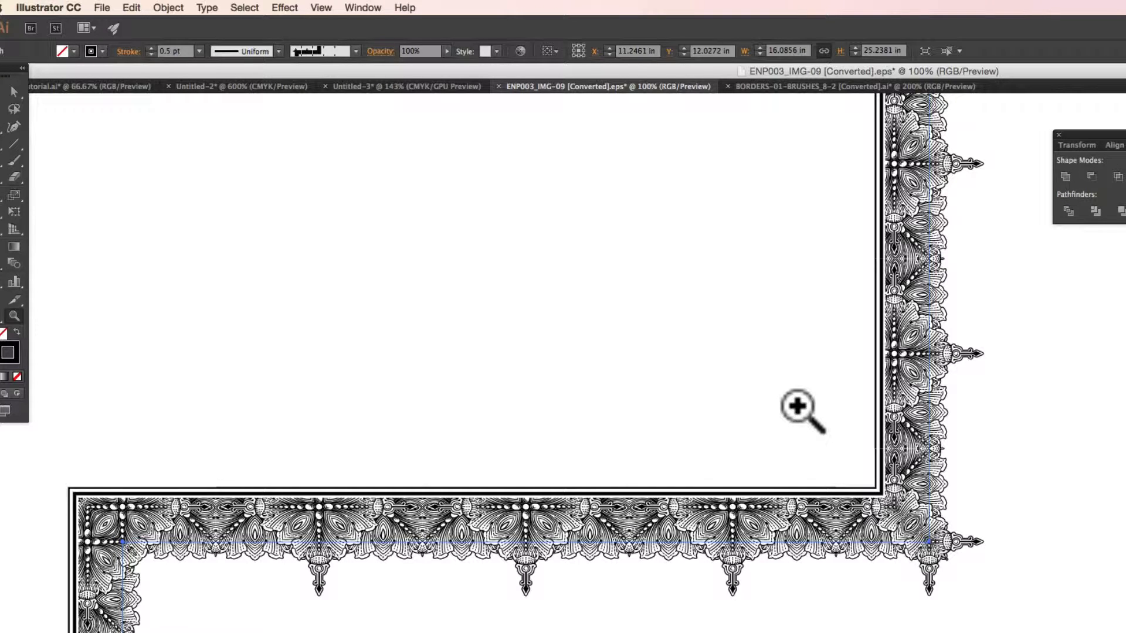
alt+click(833, 485)
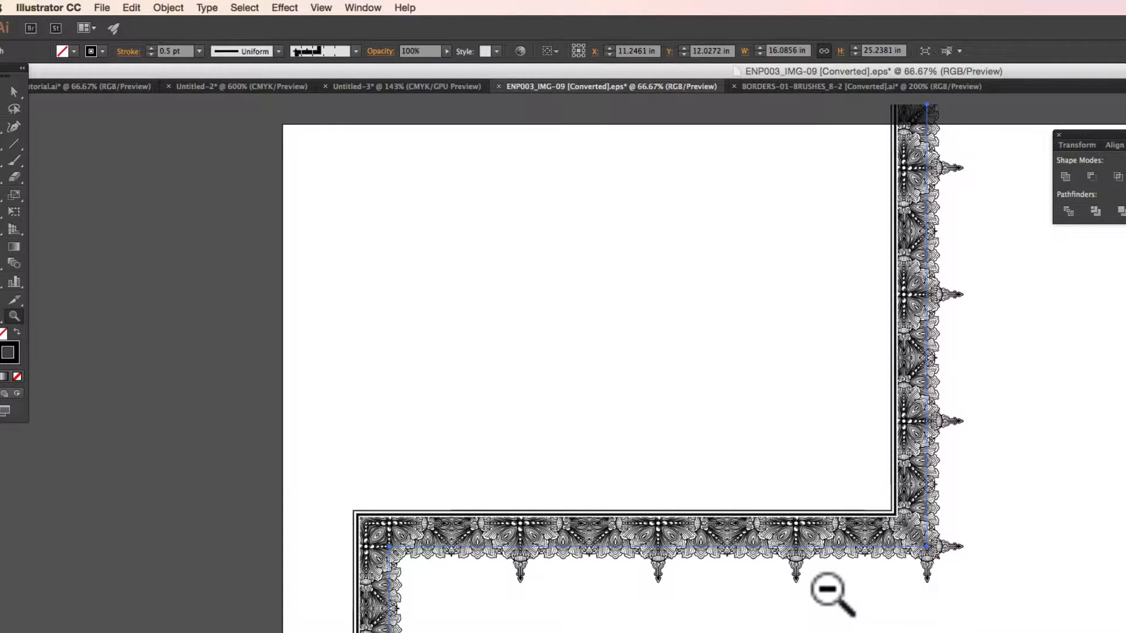
alt+click(829, 590)
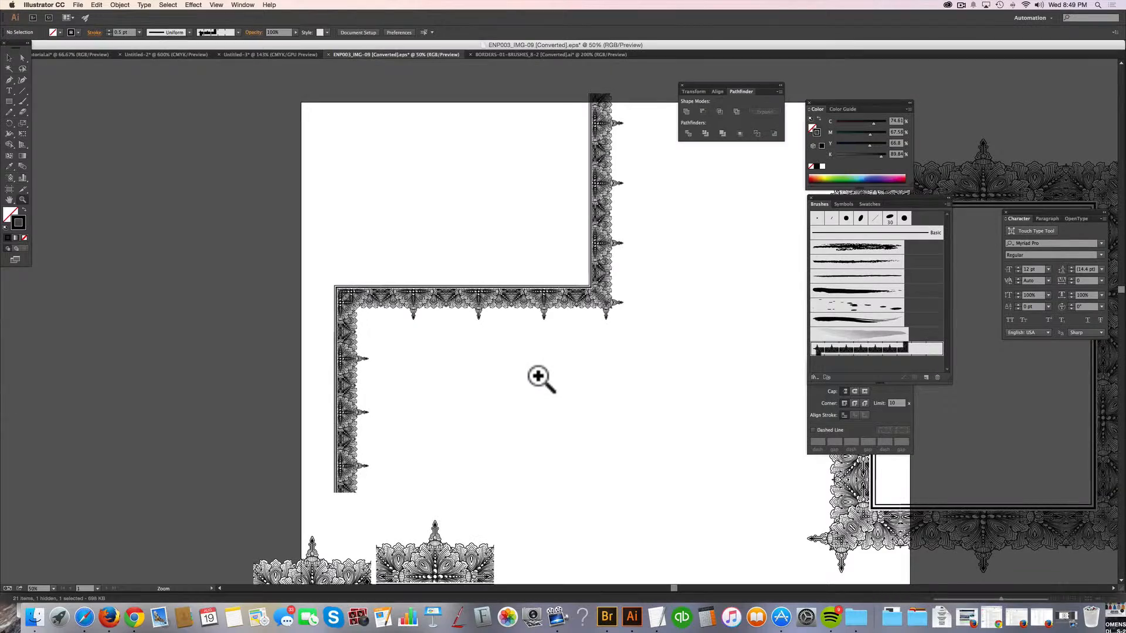